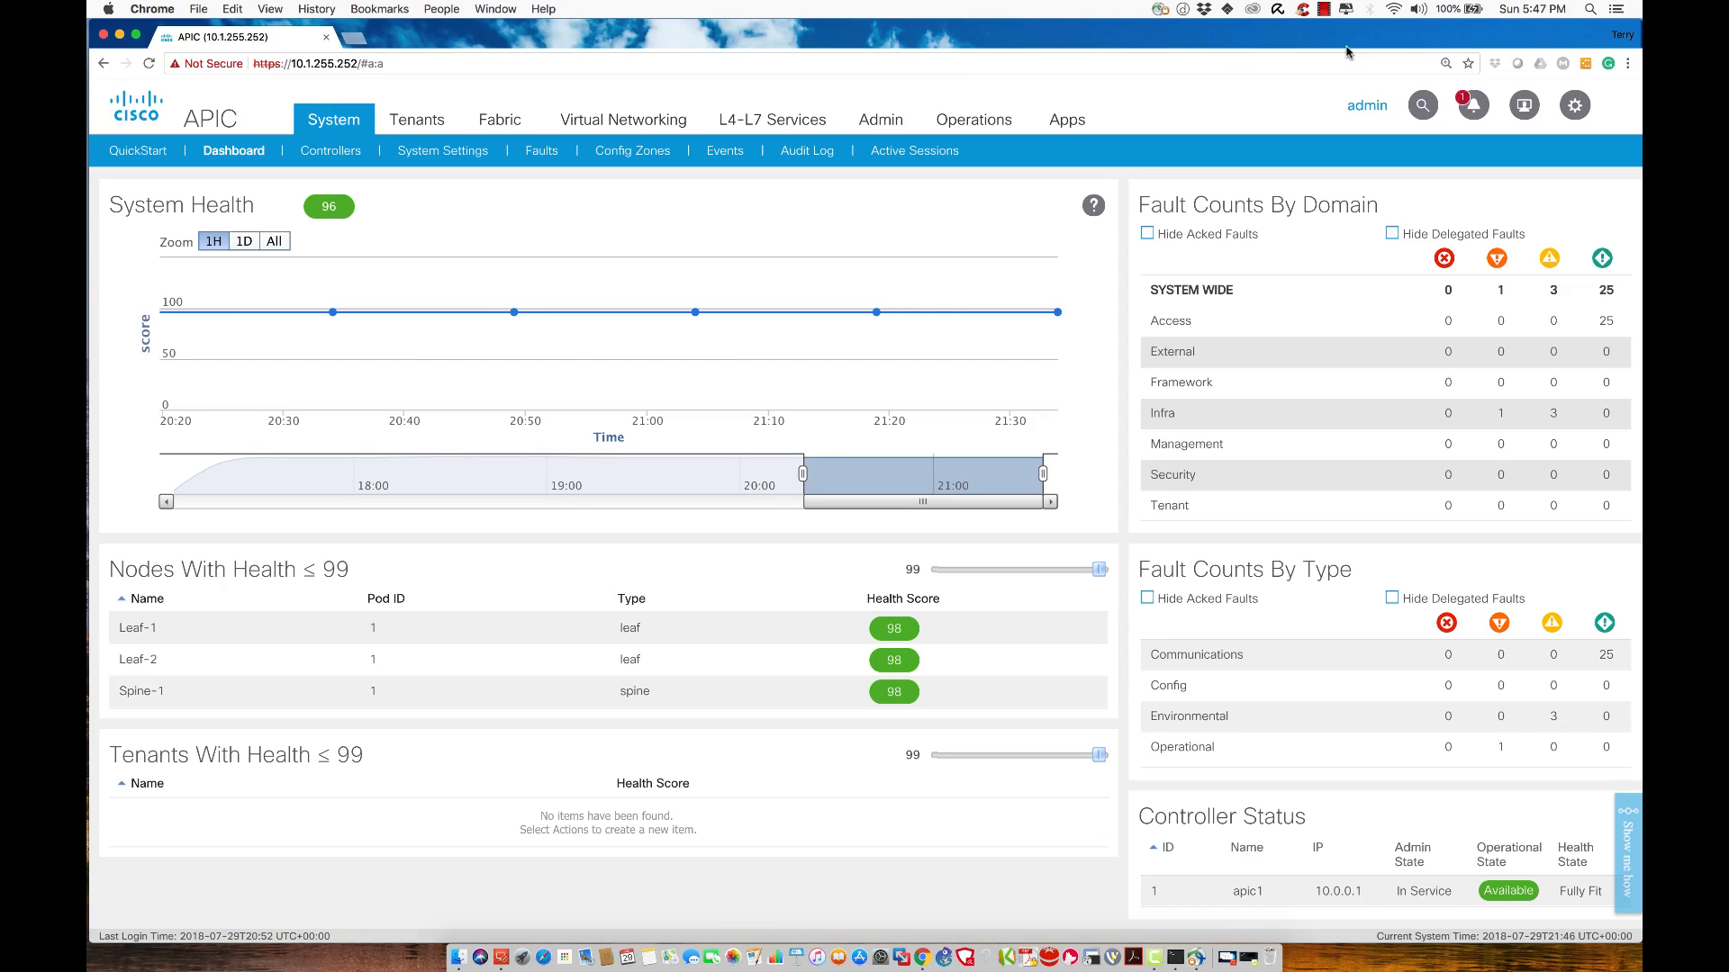
Navigate to Fabric Policies > Pod Policies > Policies > Date and Time and open its context menu
left_click(495, 132)
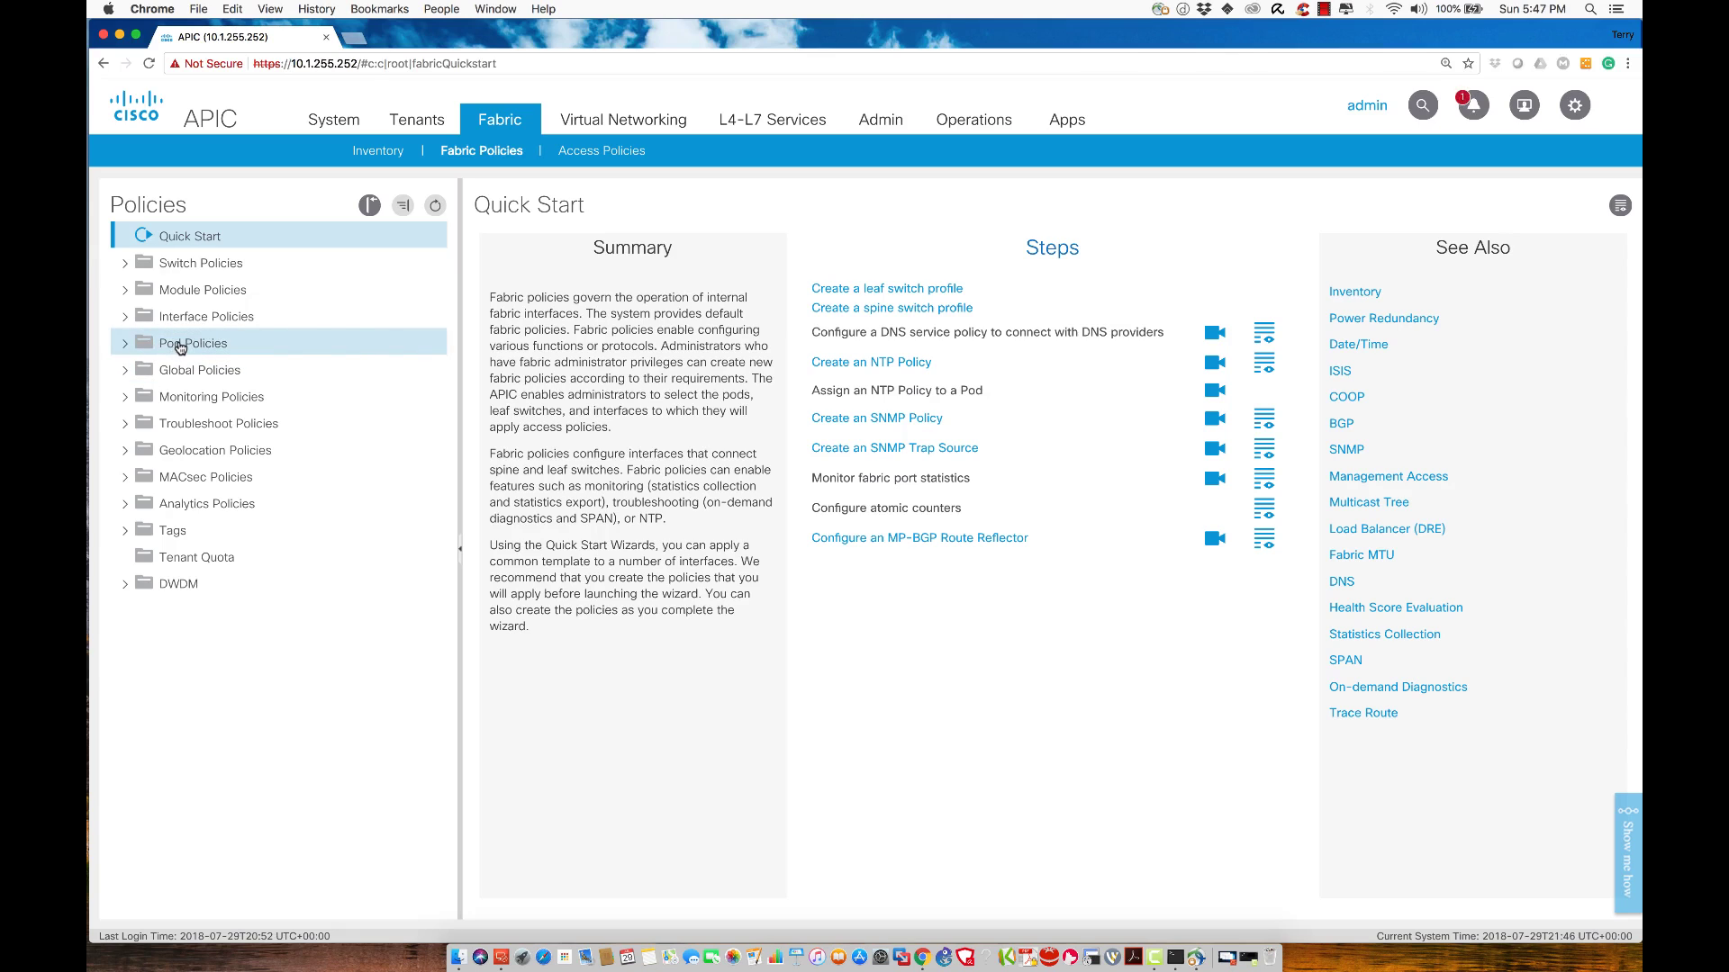
left_click(126, 345)
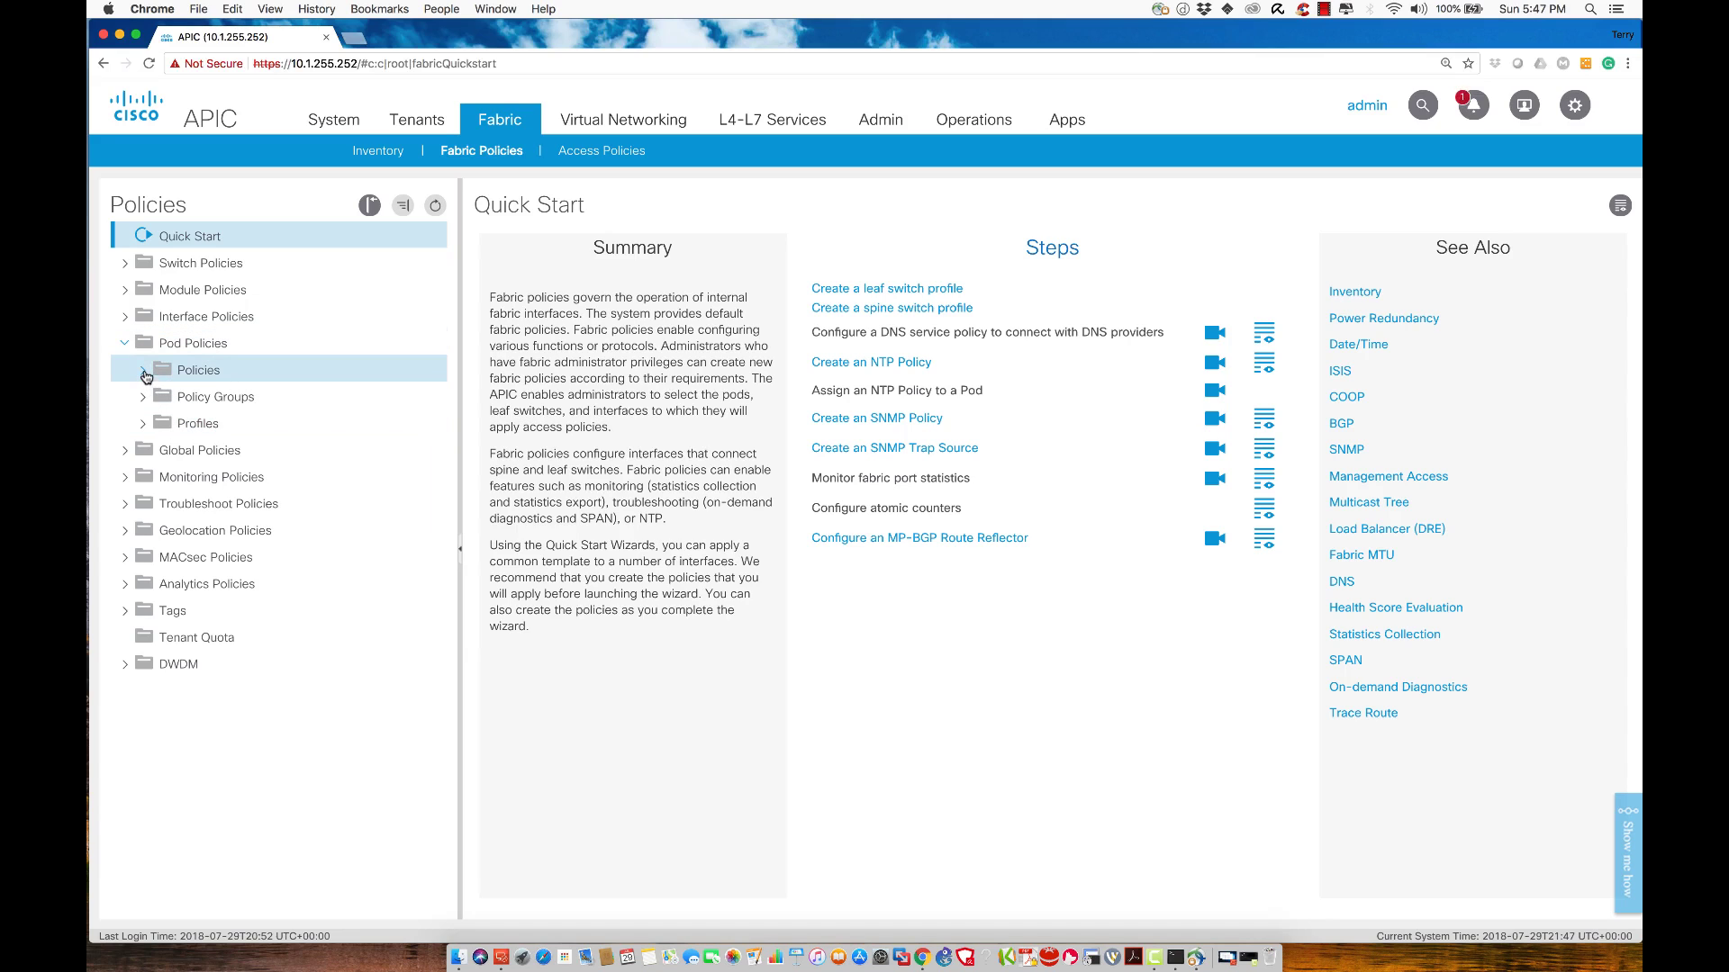
left_click(144, 372)
left_click(163, 397)
right_click(221, 405)
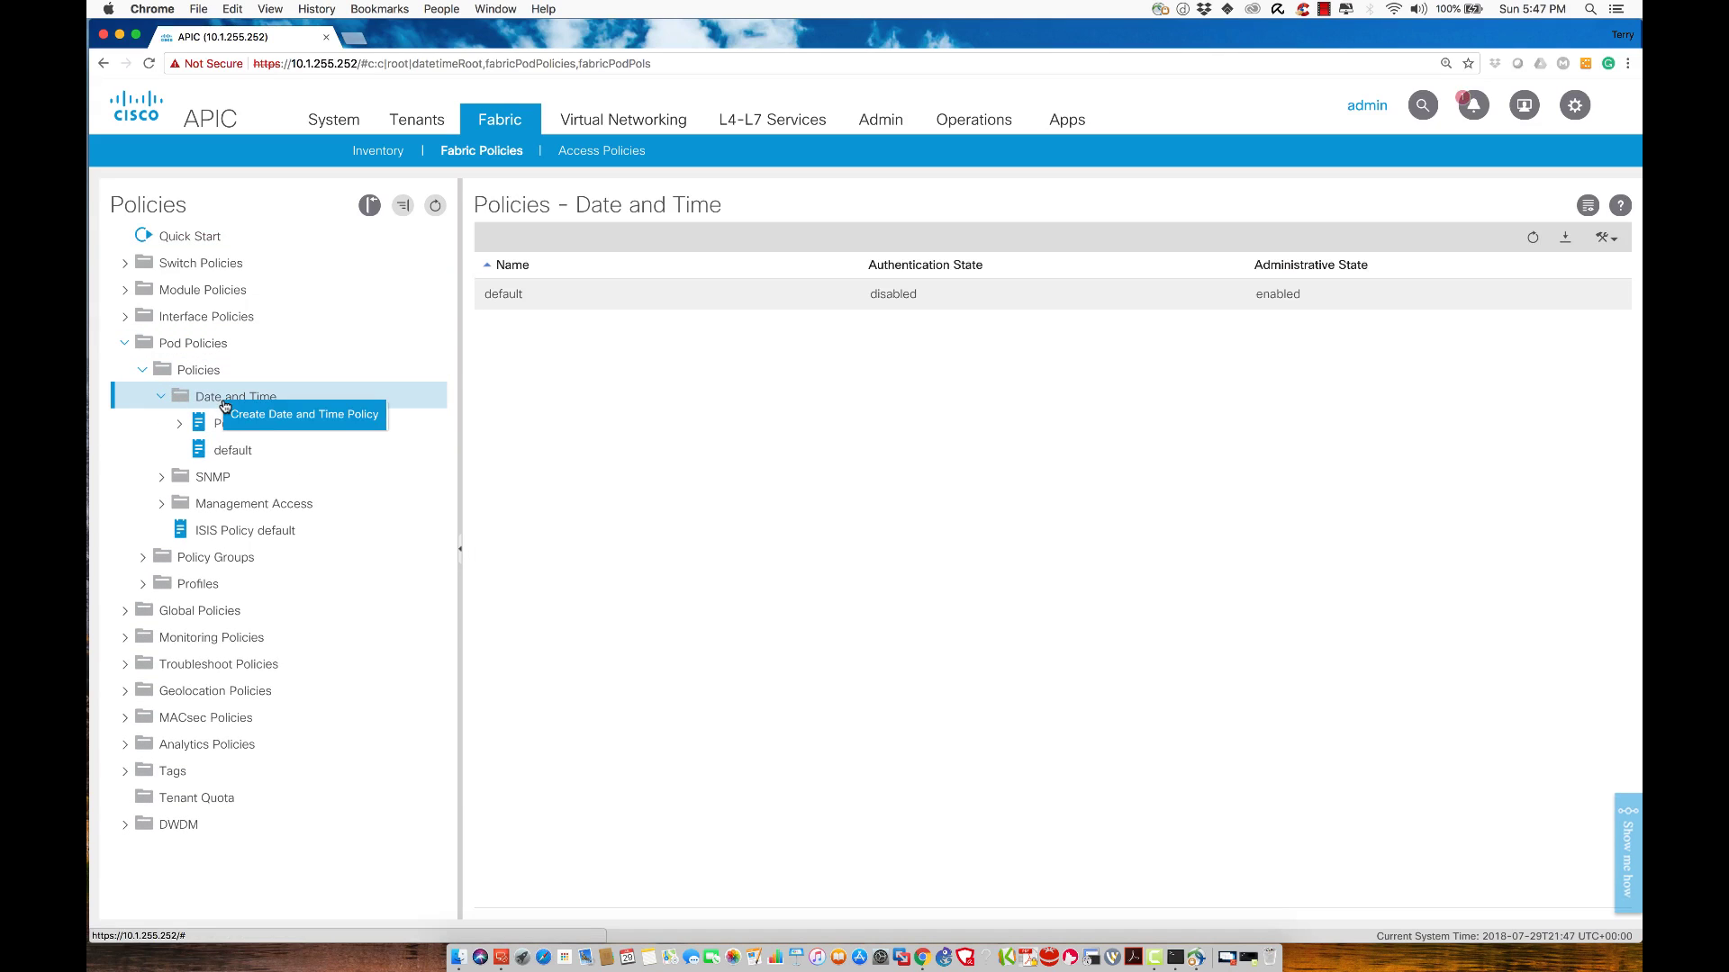
Start a new Date and Time policy named NTP-POL and advance to the NTP servers page
left_click(257, 419)
type("NTP")
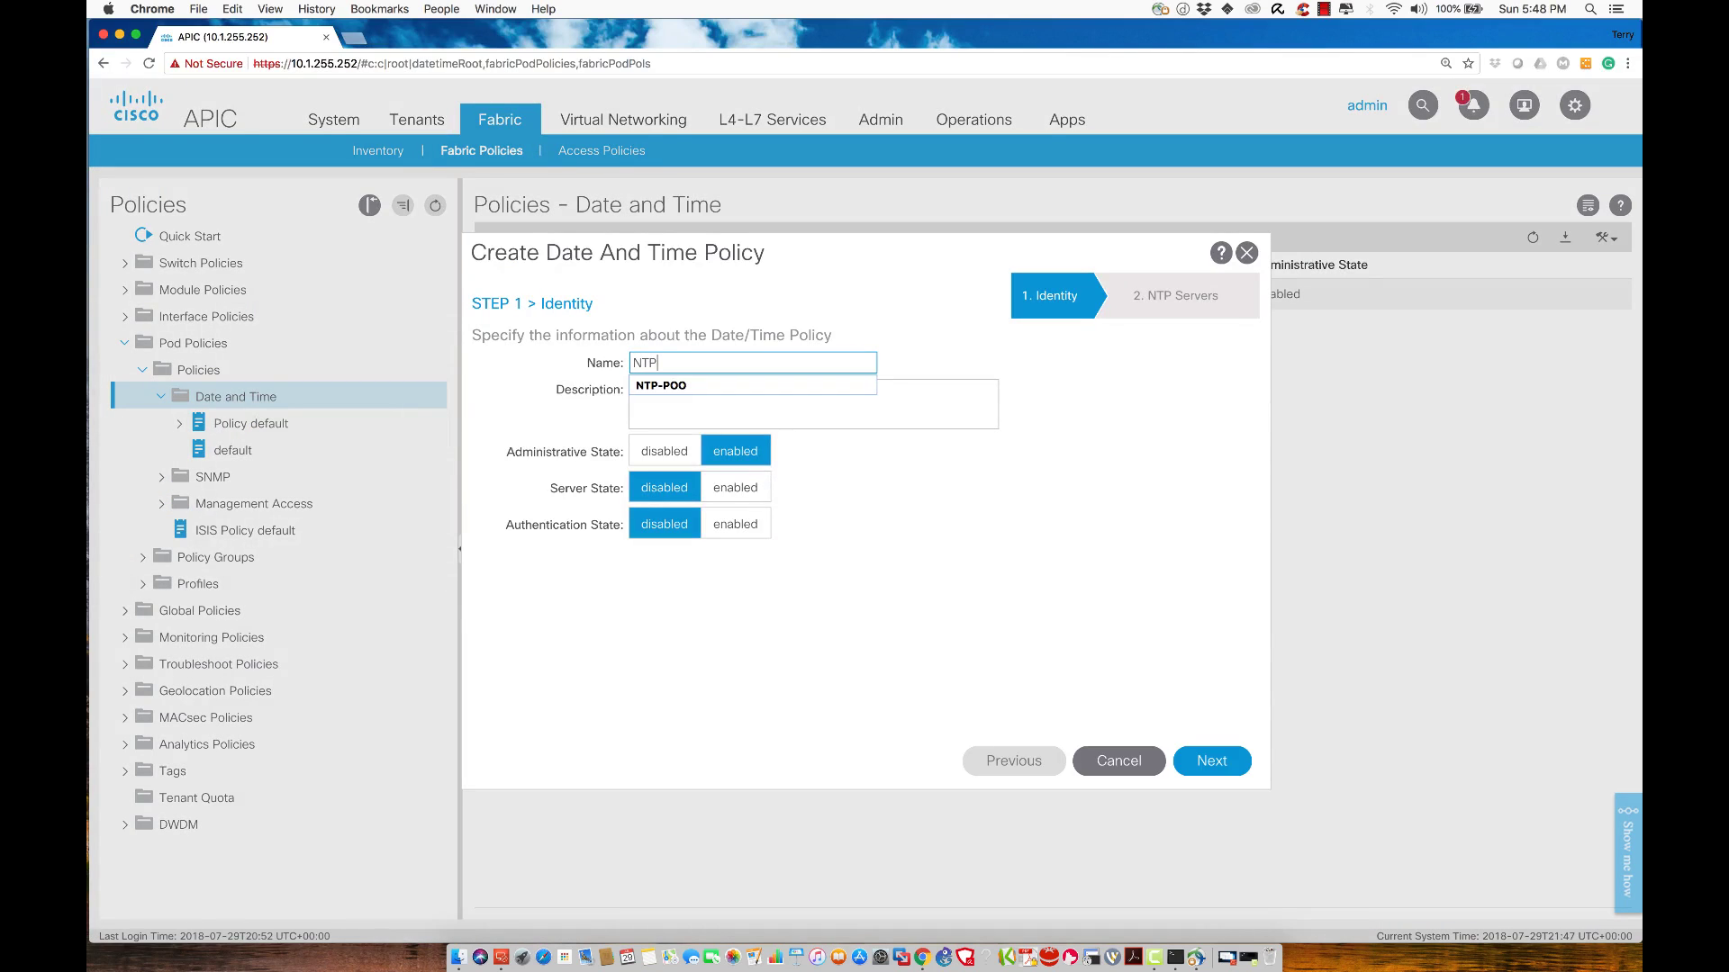
type("-POL")
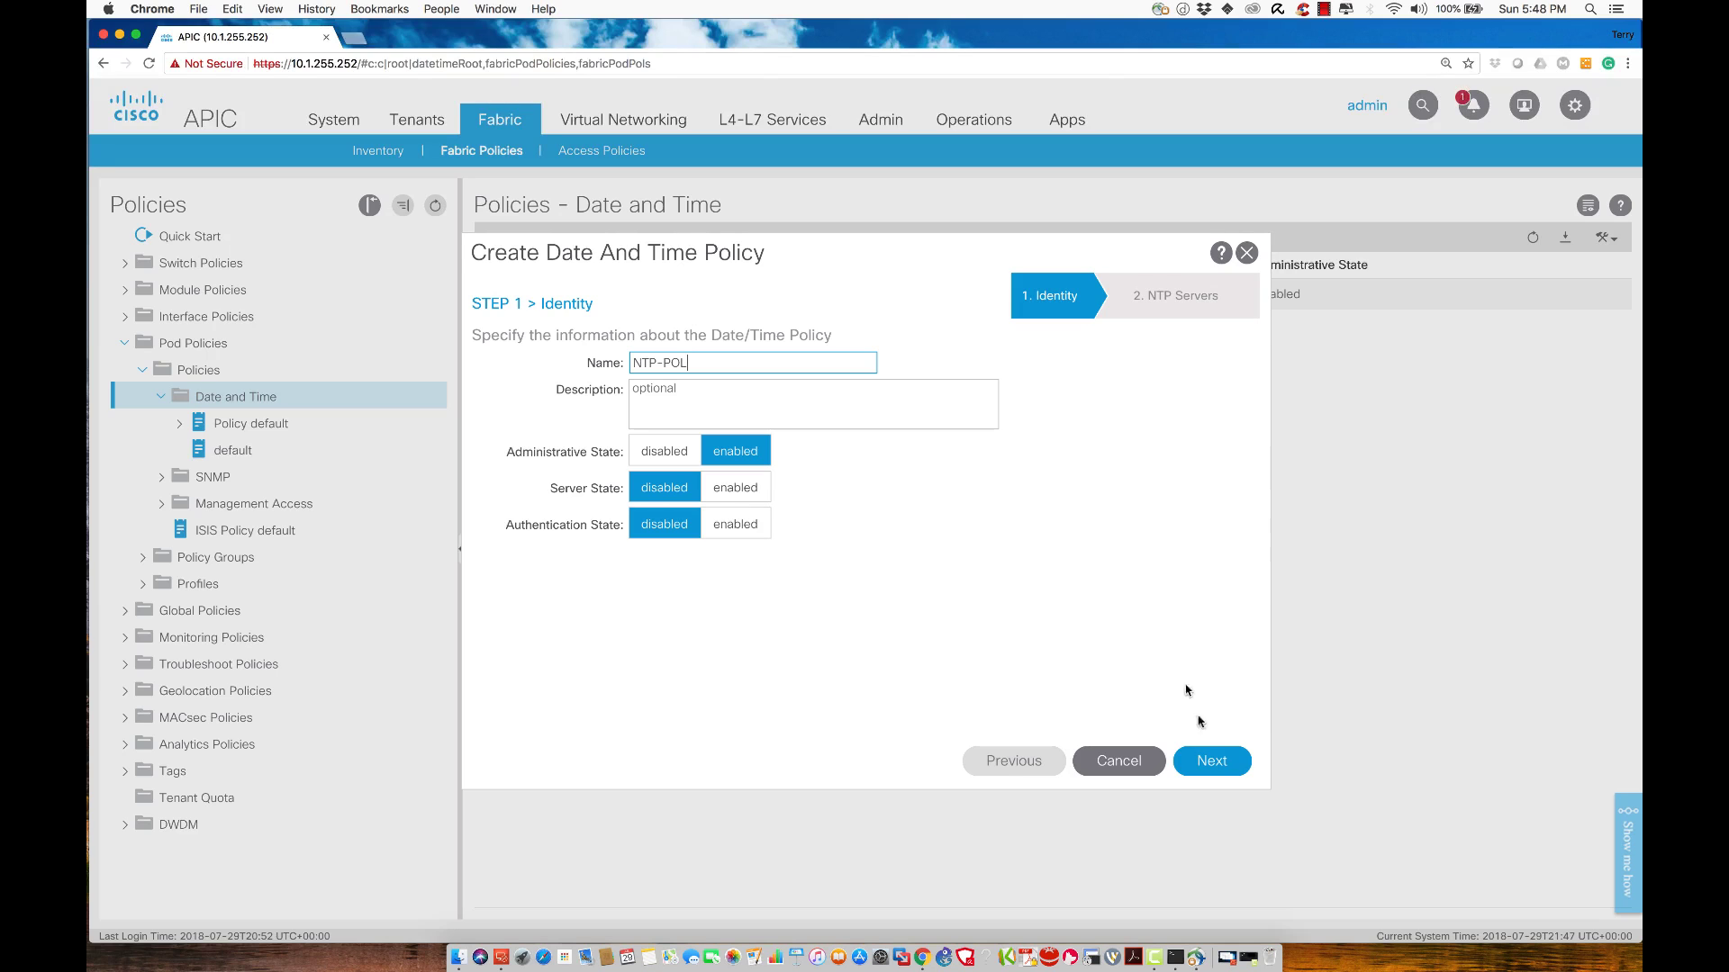
left_click(1212, 764)
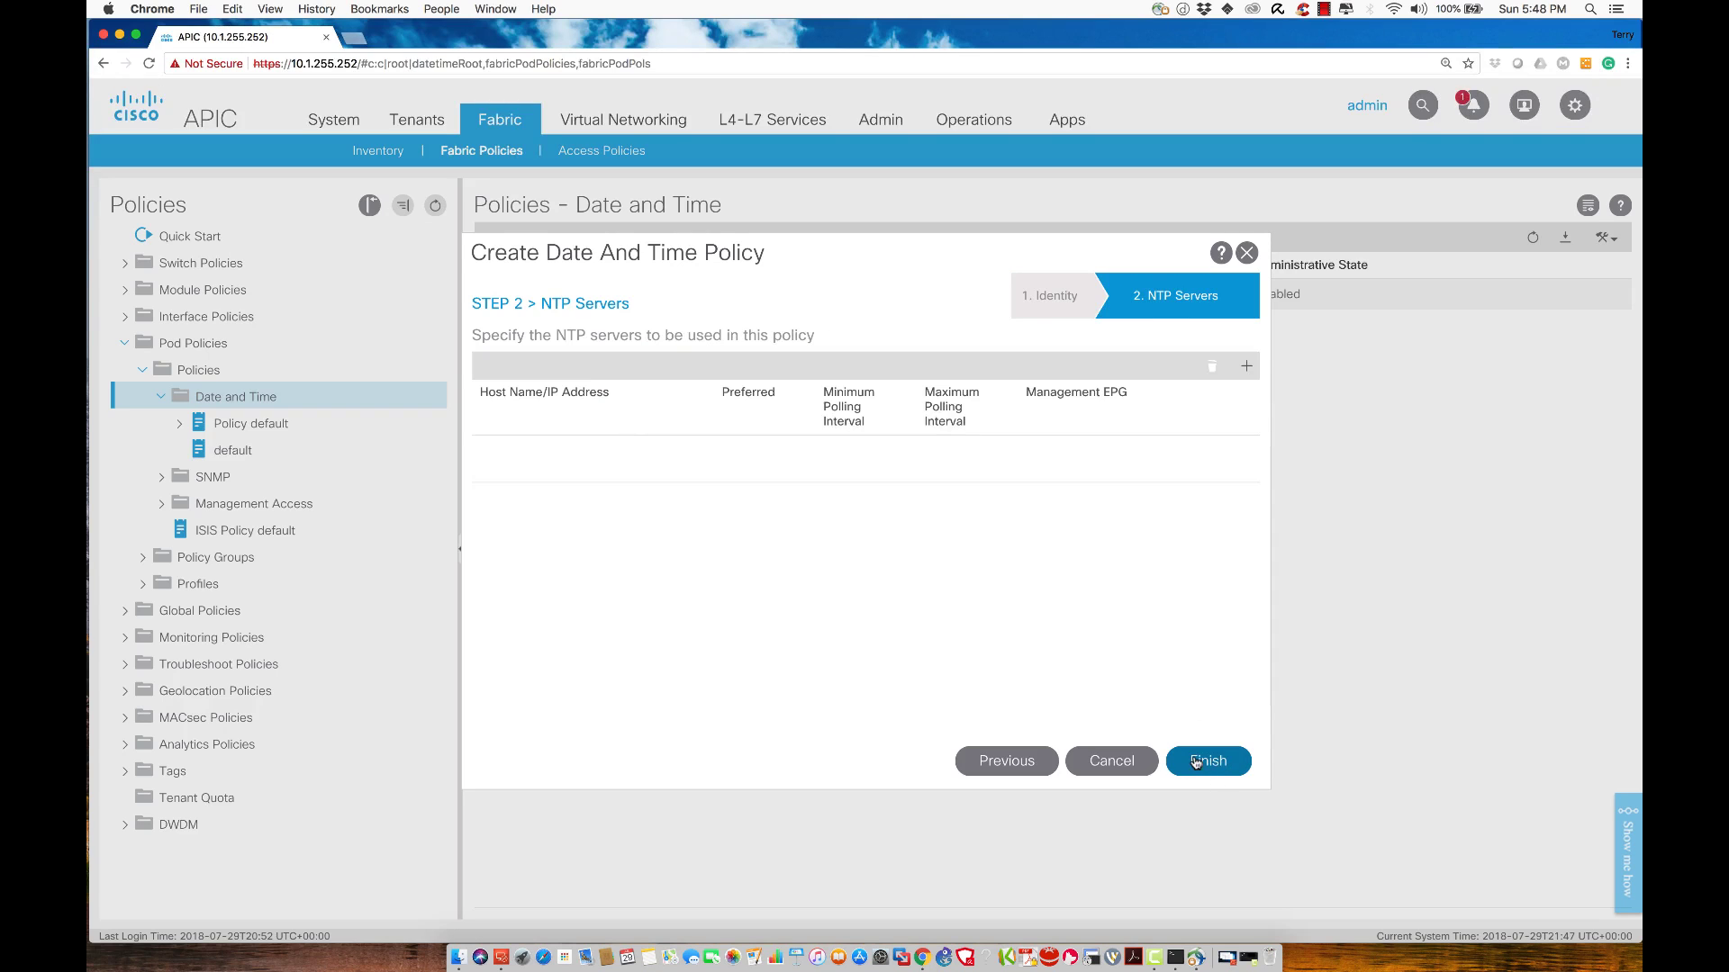
Add 10.1.1.1 as preferred NTP server on the default (Out-of-Band) management EPG and finish
left_click(1246, 367)
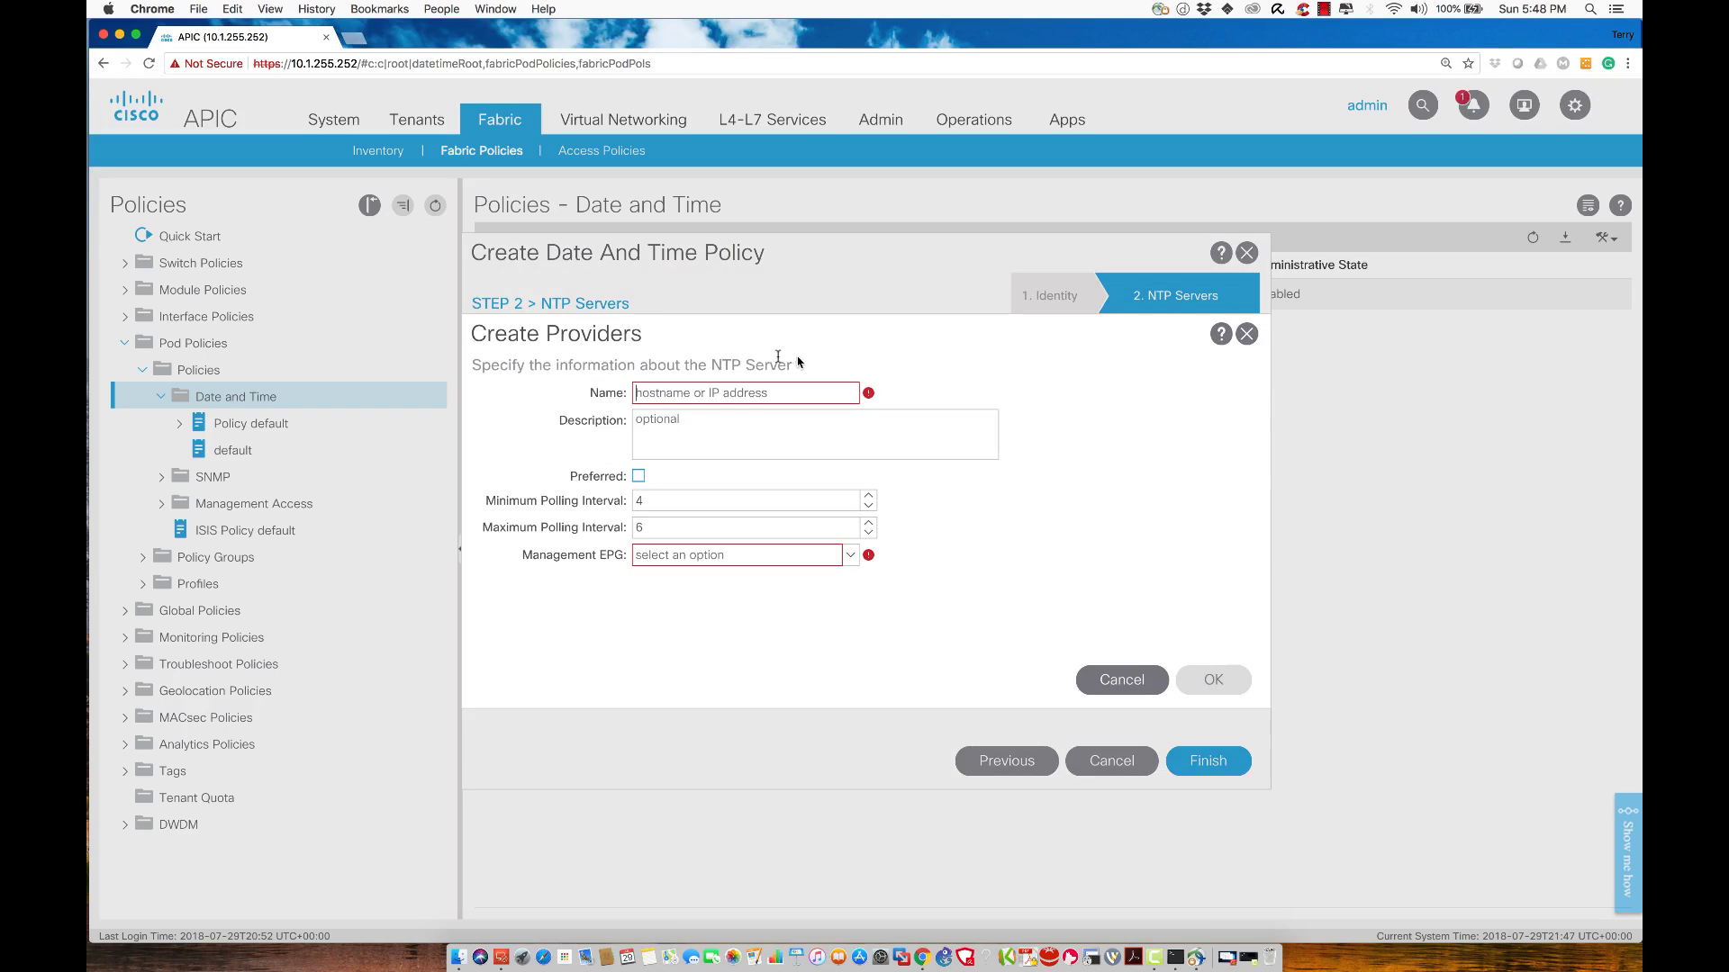
left_click(700, 392)
type("10.1.1.1")
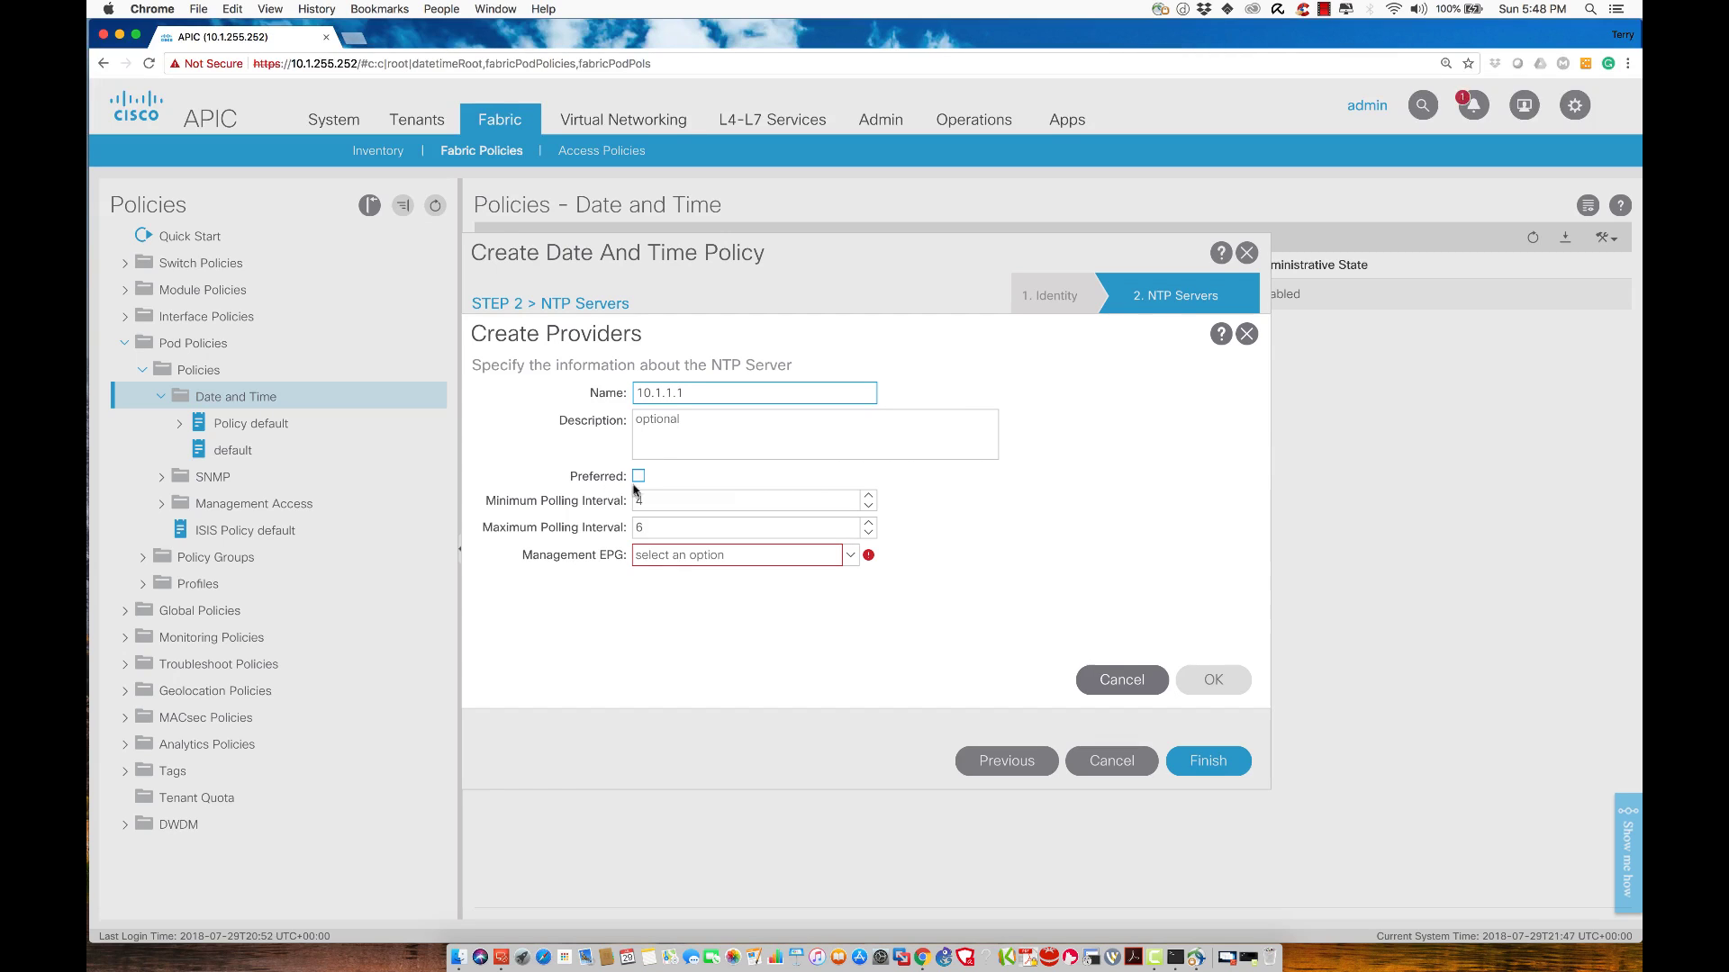
left_click(638, 477)
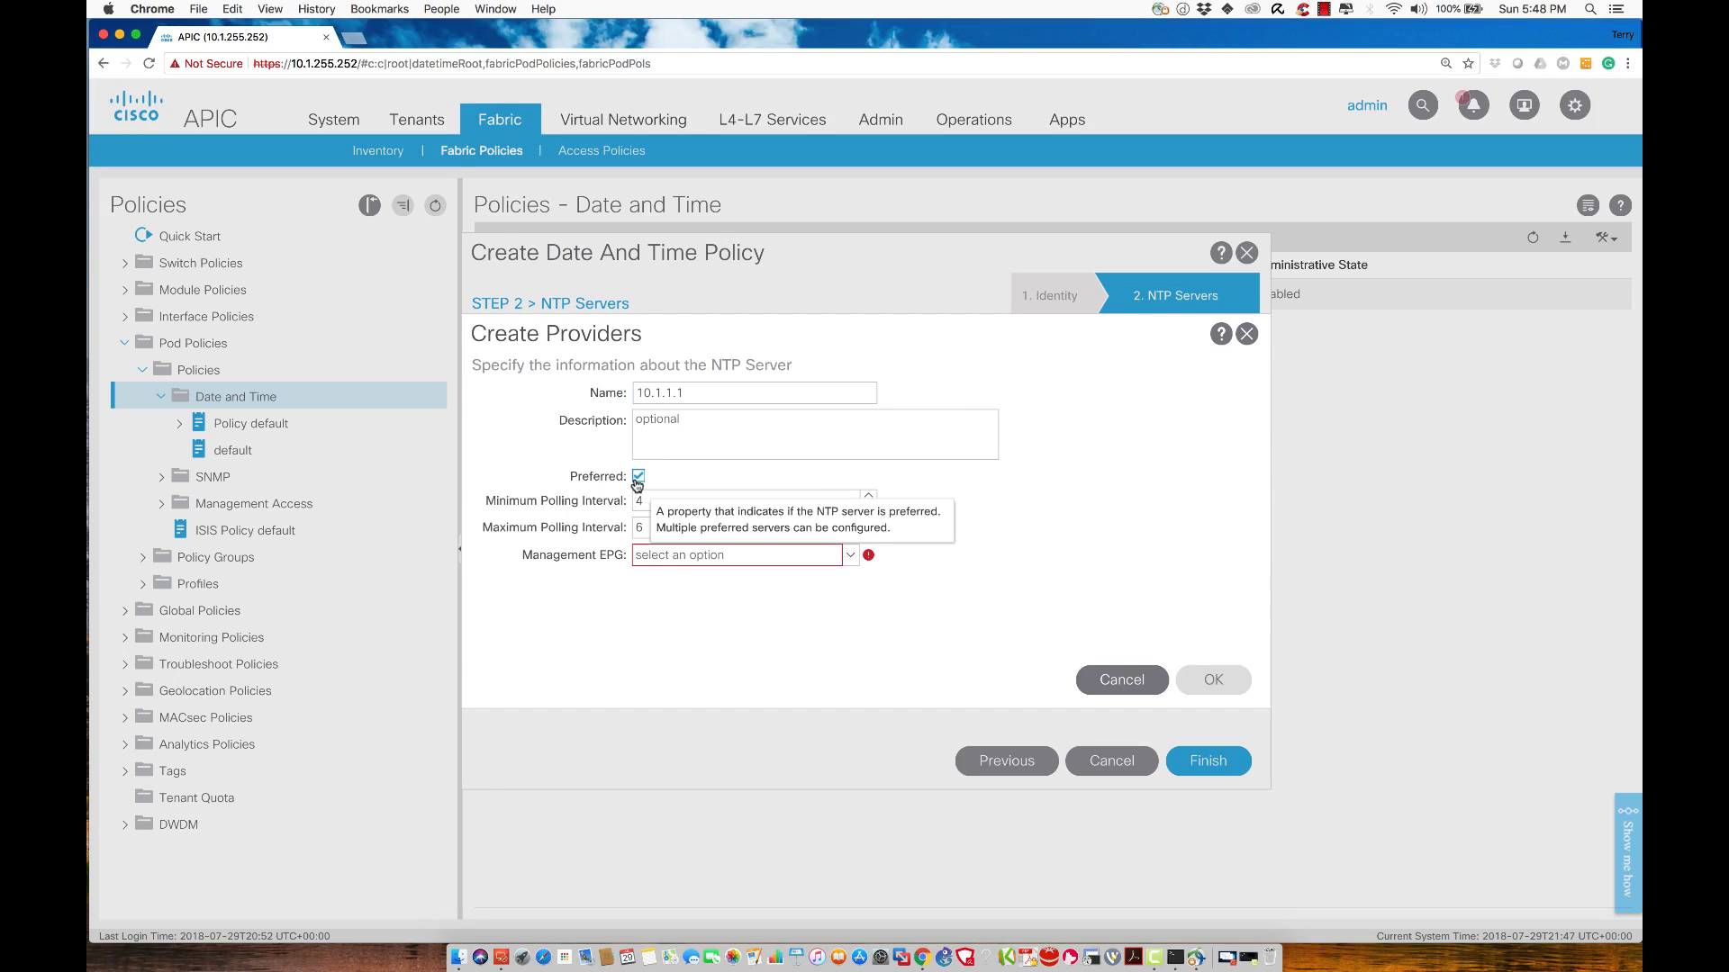
left_click(803, 562)
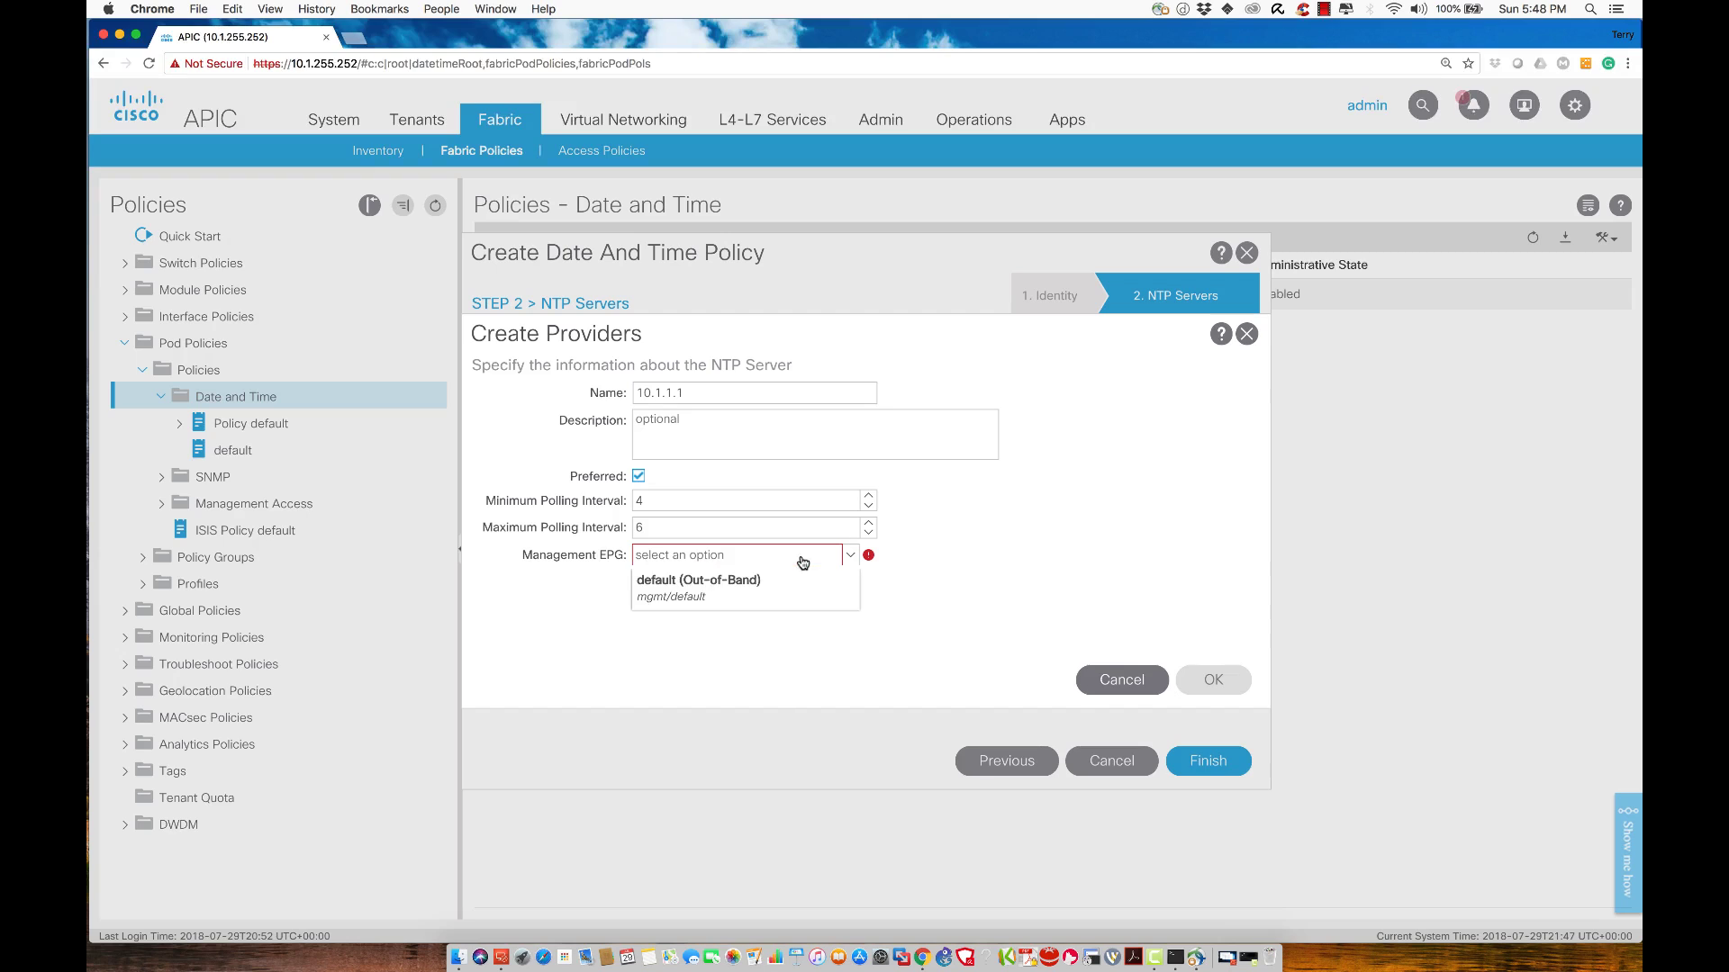
left_click(729, 579)
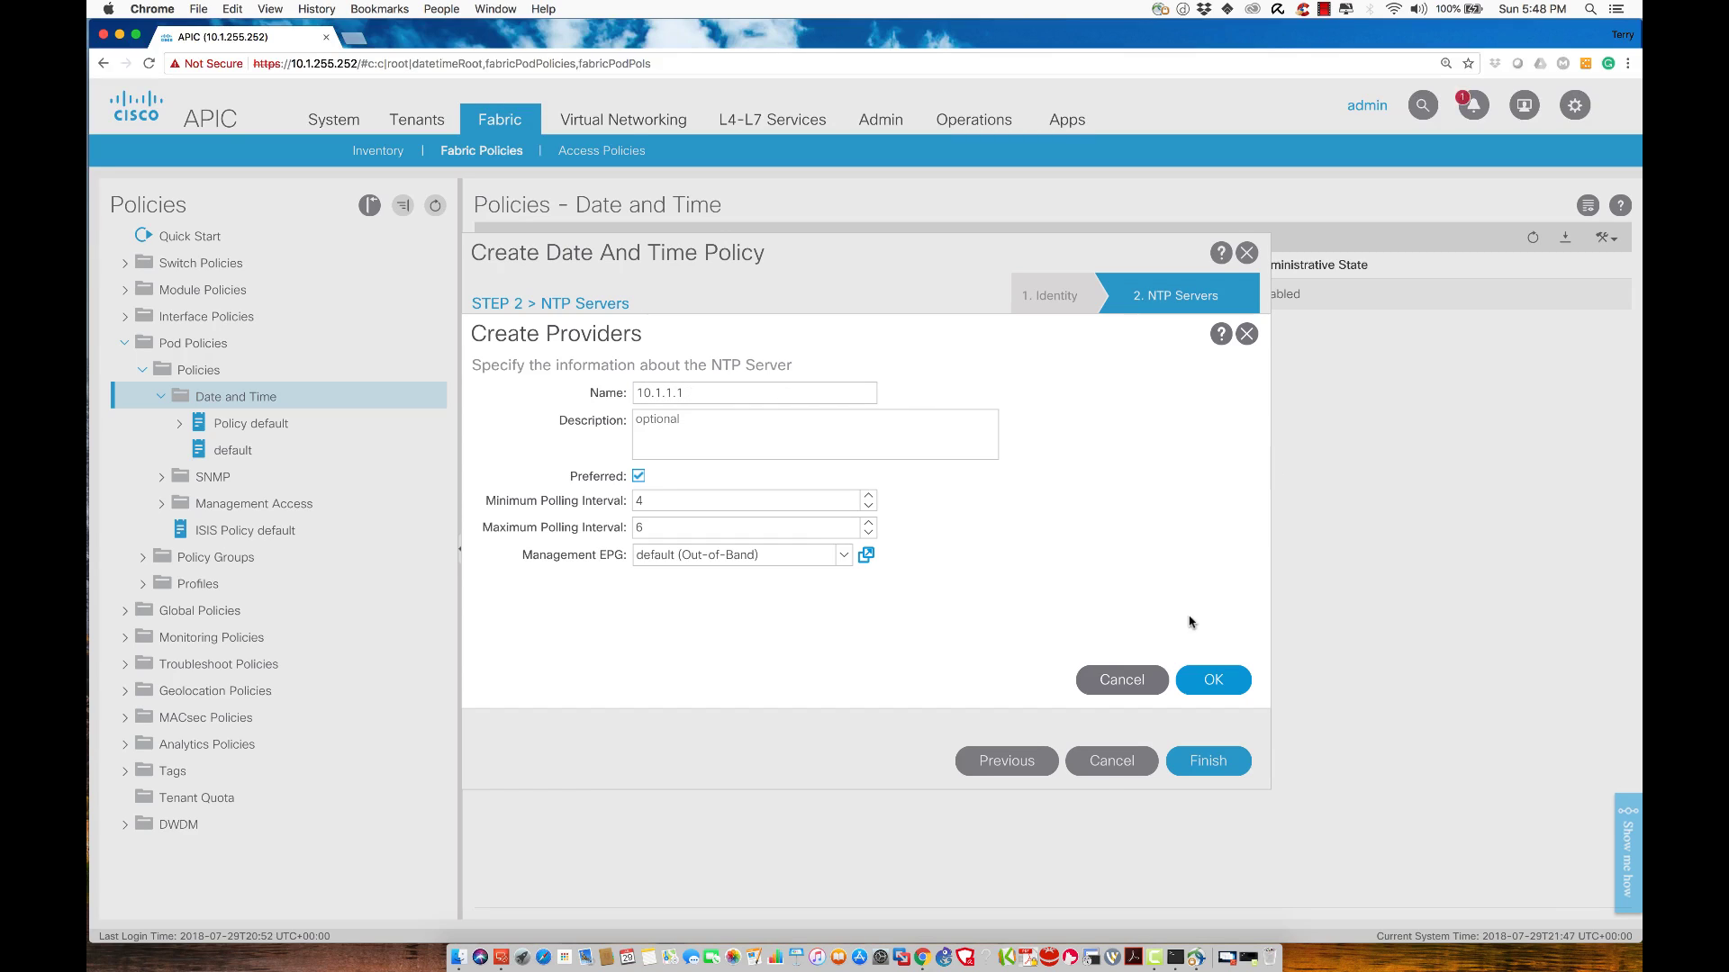
left_click(1213, 681)
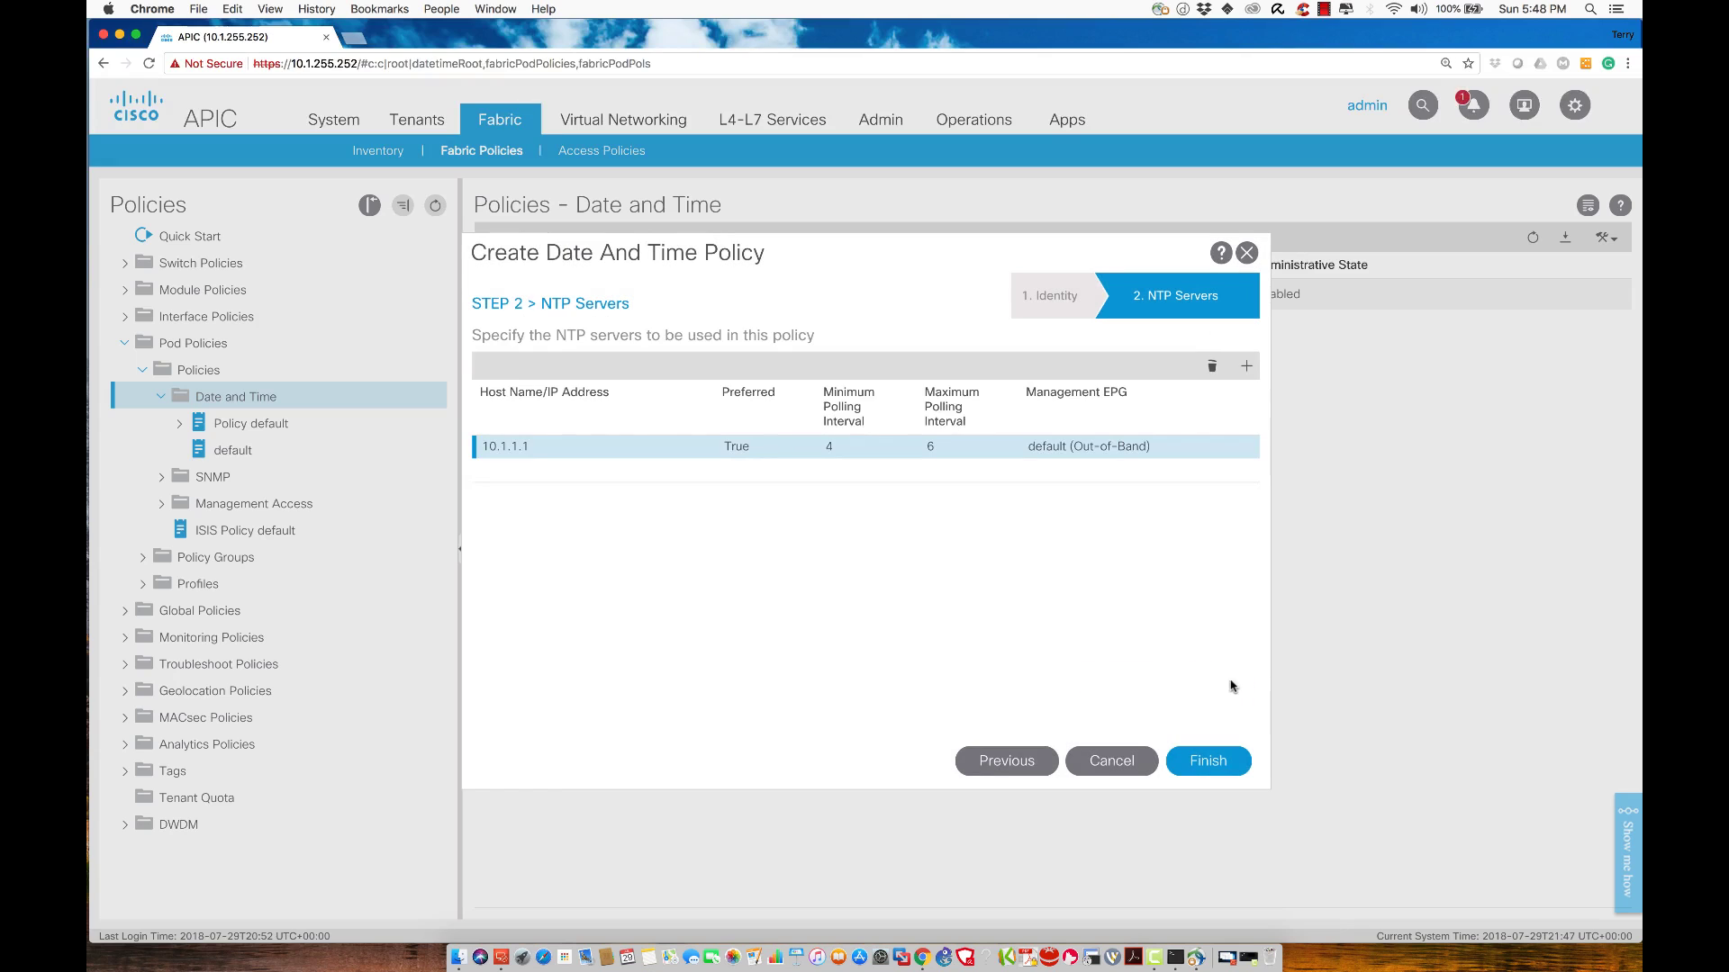
left_click(1202, 763)
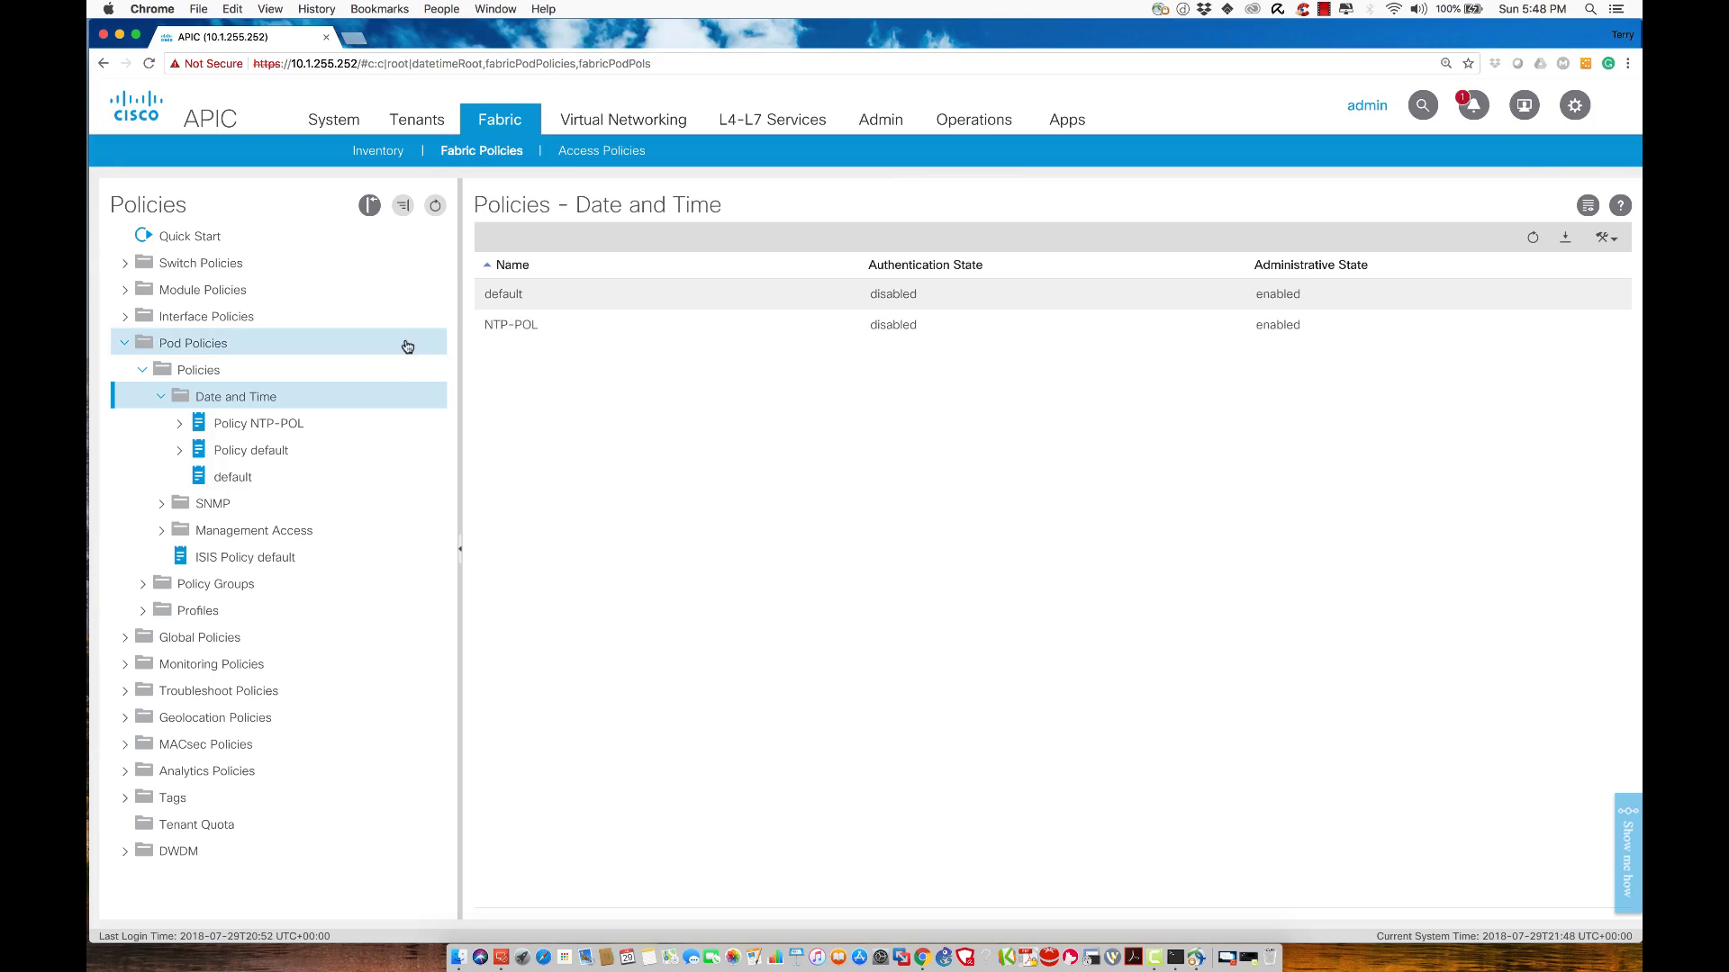
Create pod policy group POLICY-GRP with NTP-POL as its Date Time Policy
left_click(213, 585)
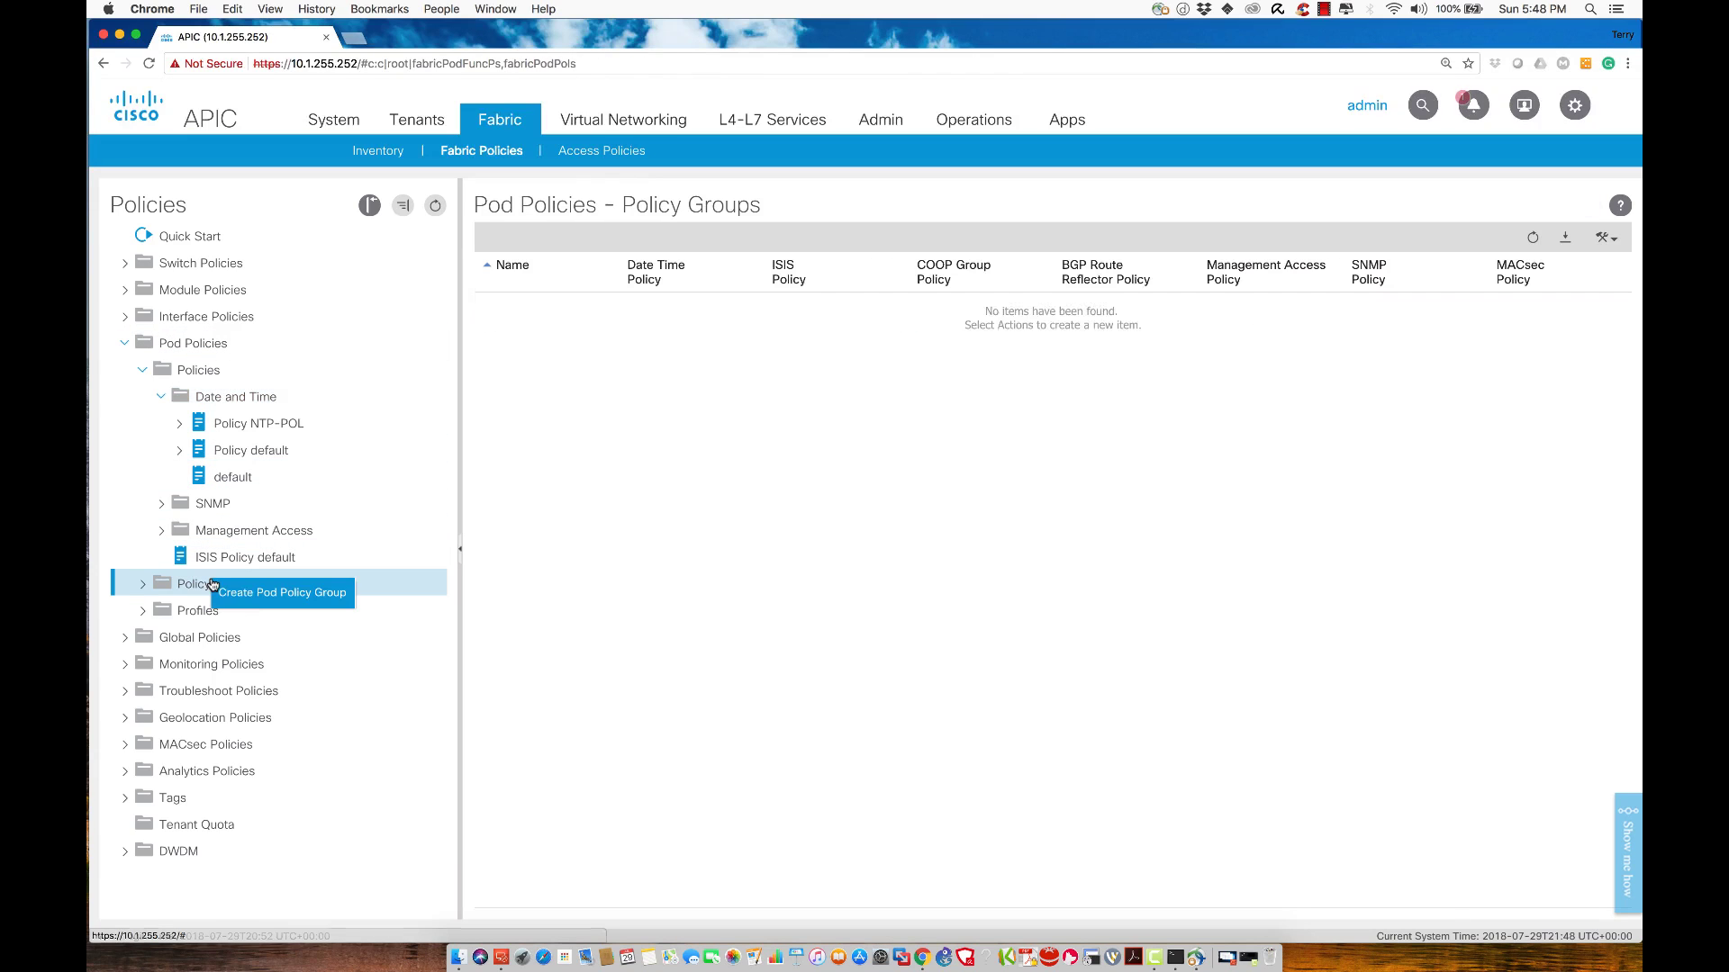
left_click(256, 602)
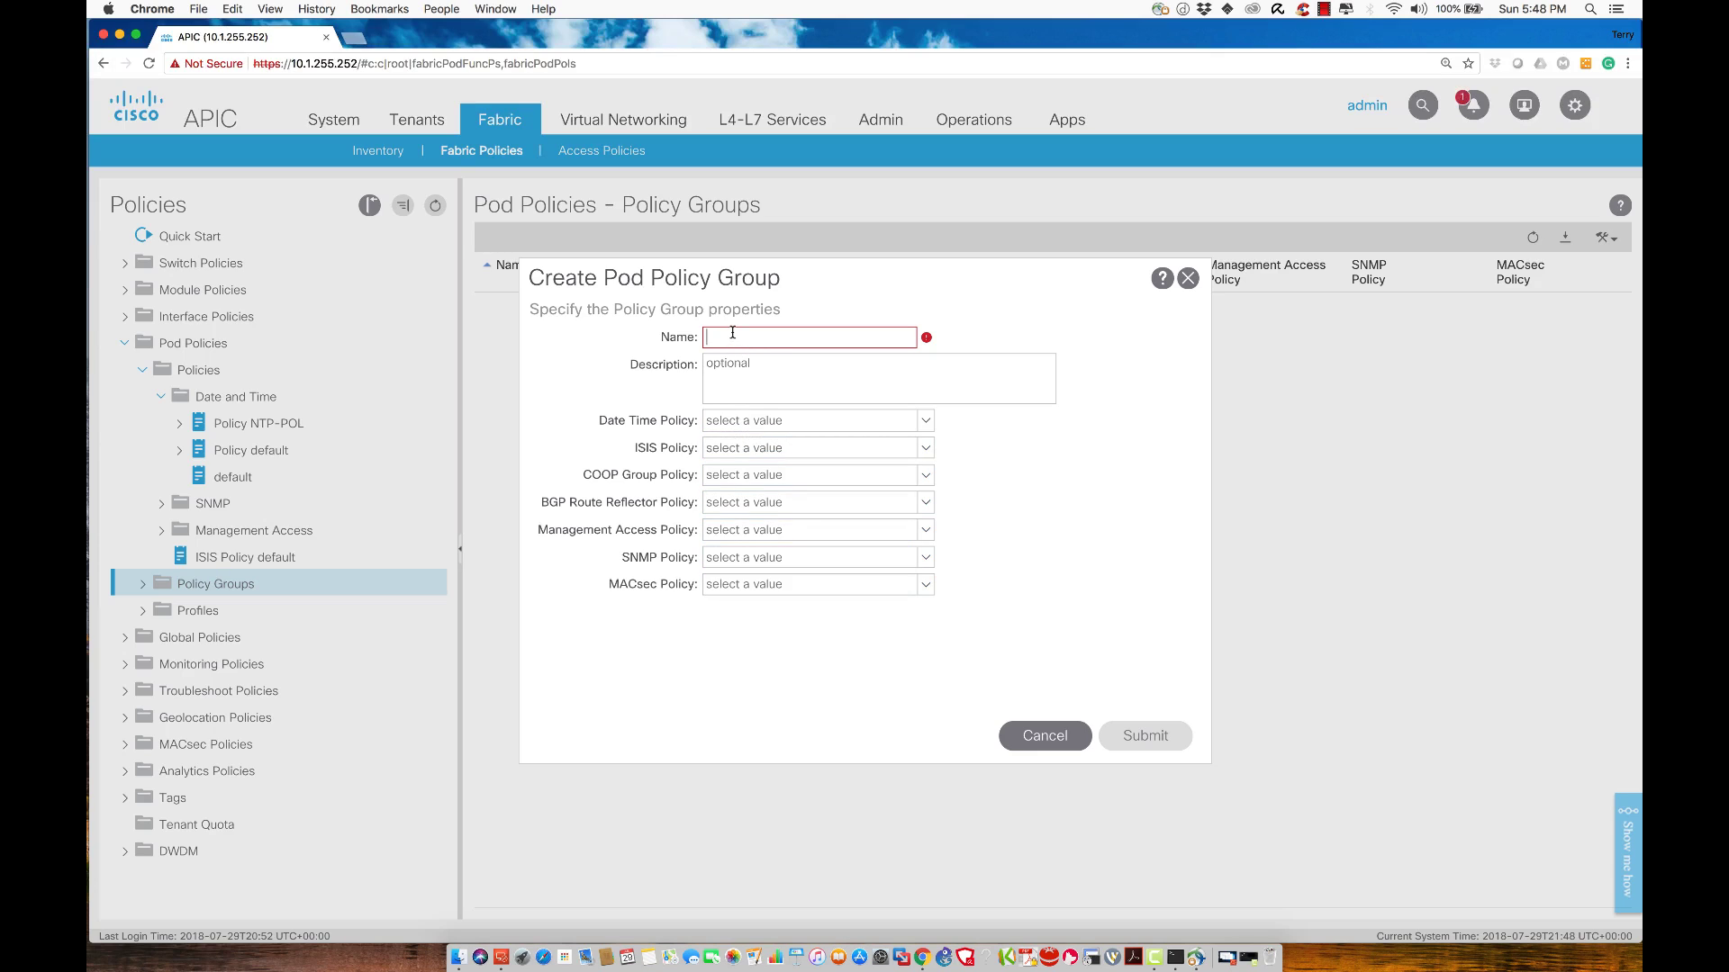
type("POLICY-")
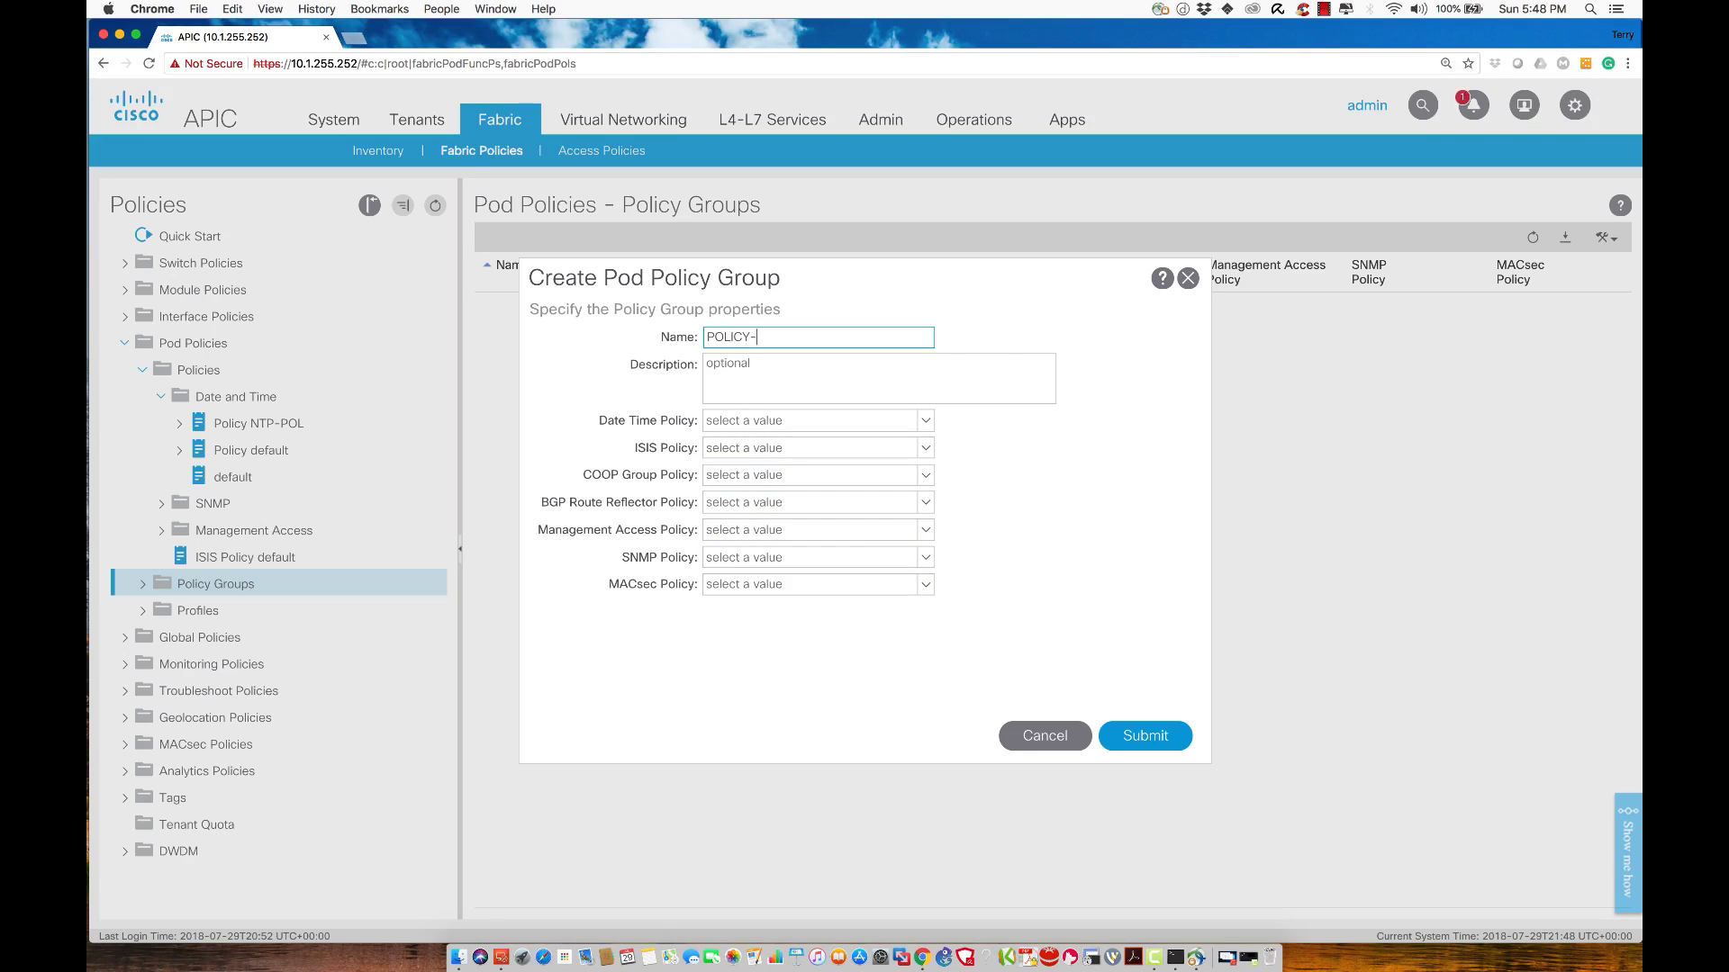
type("GRP")
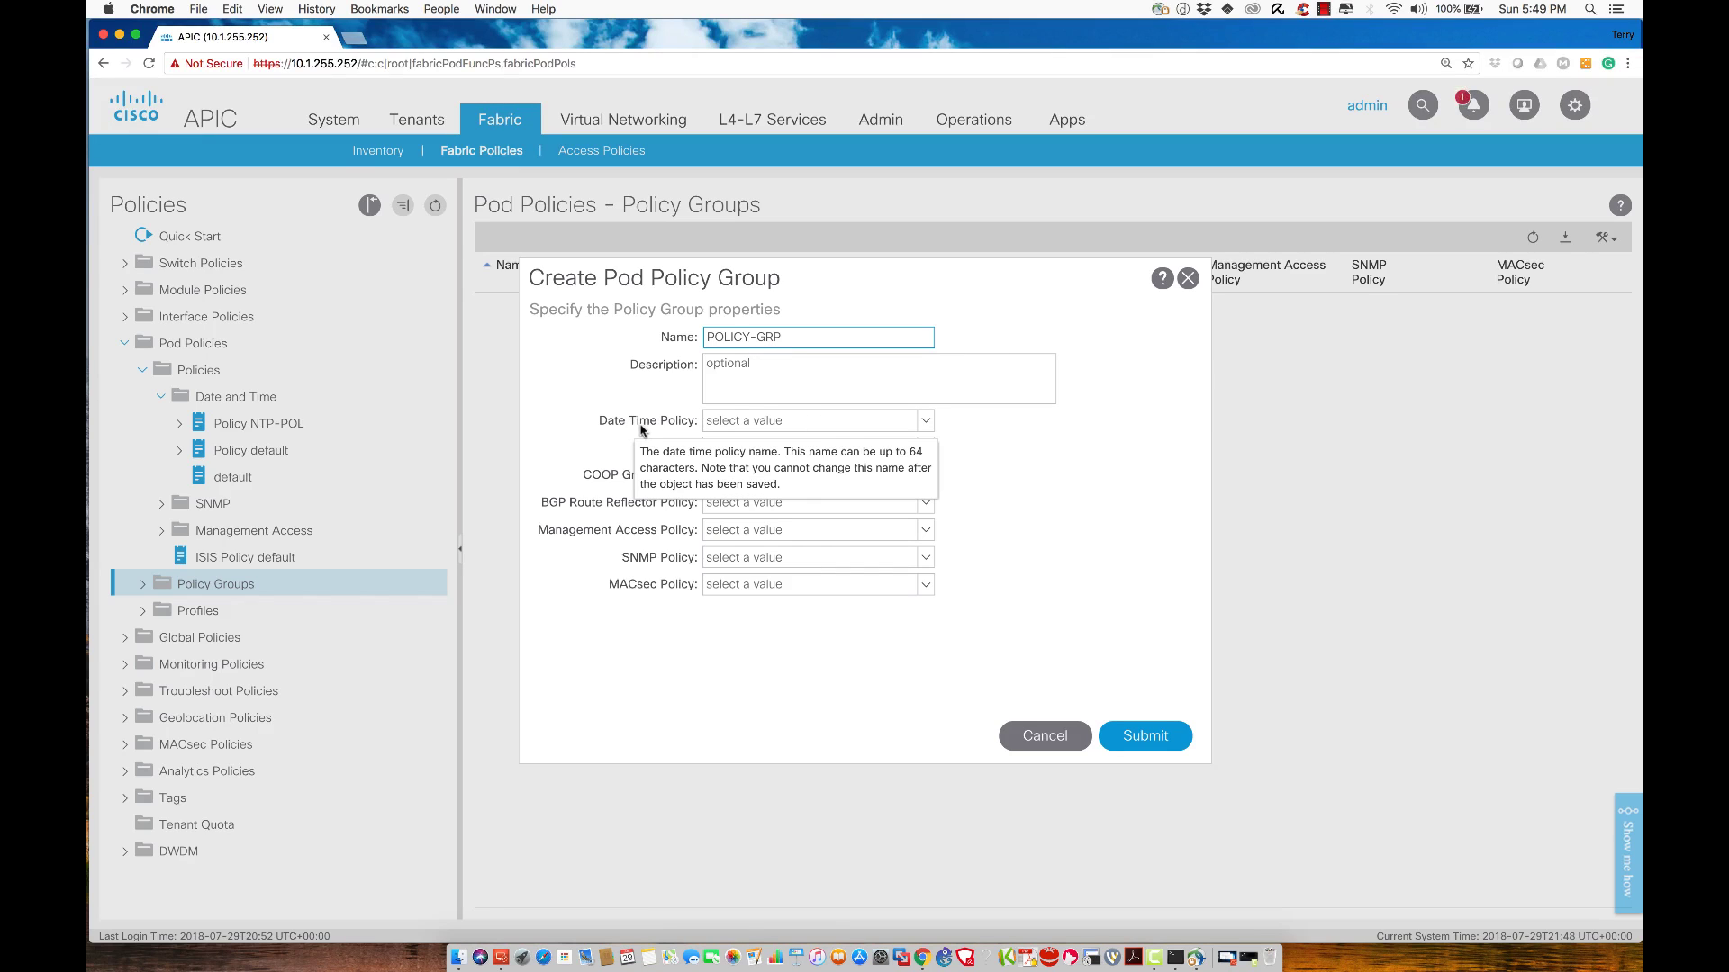
left_click(925, 421)
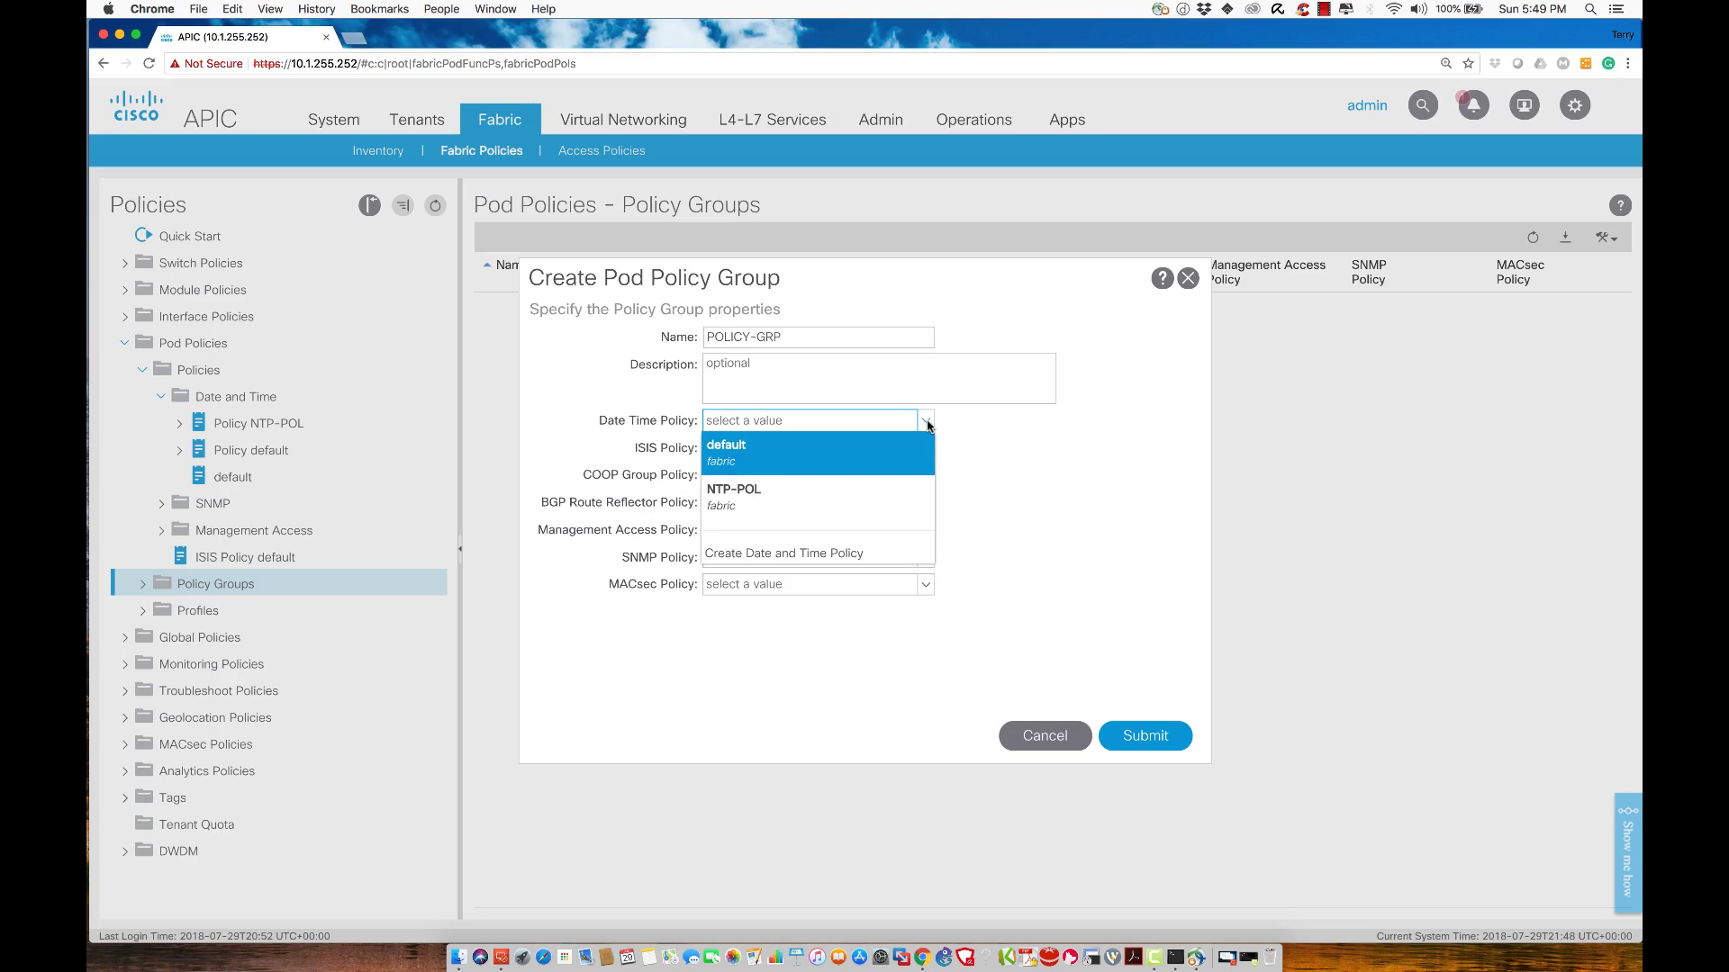
left_click(767, 484)
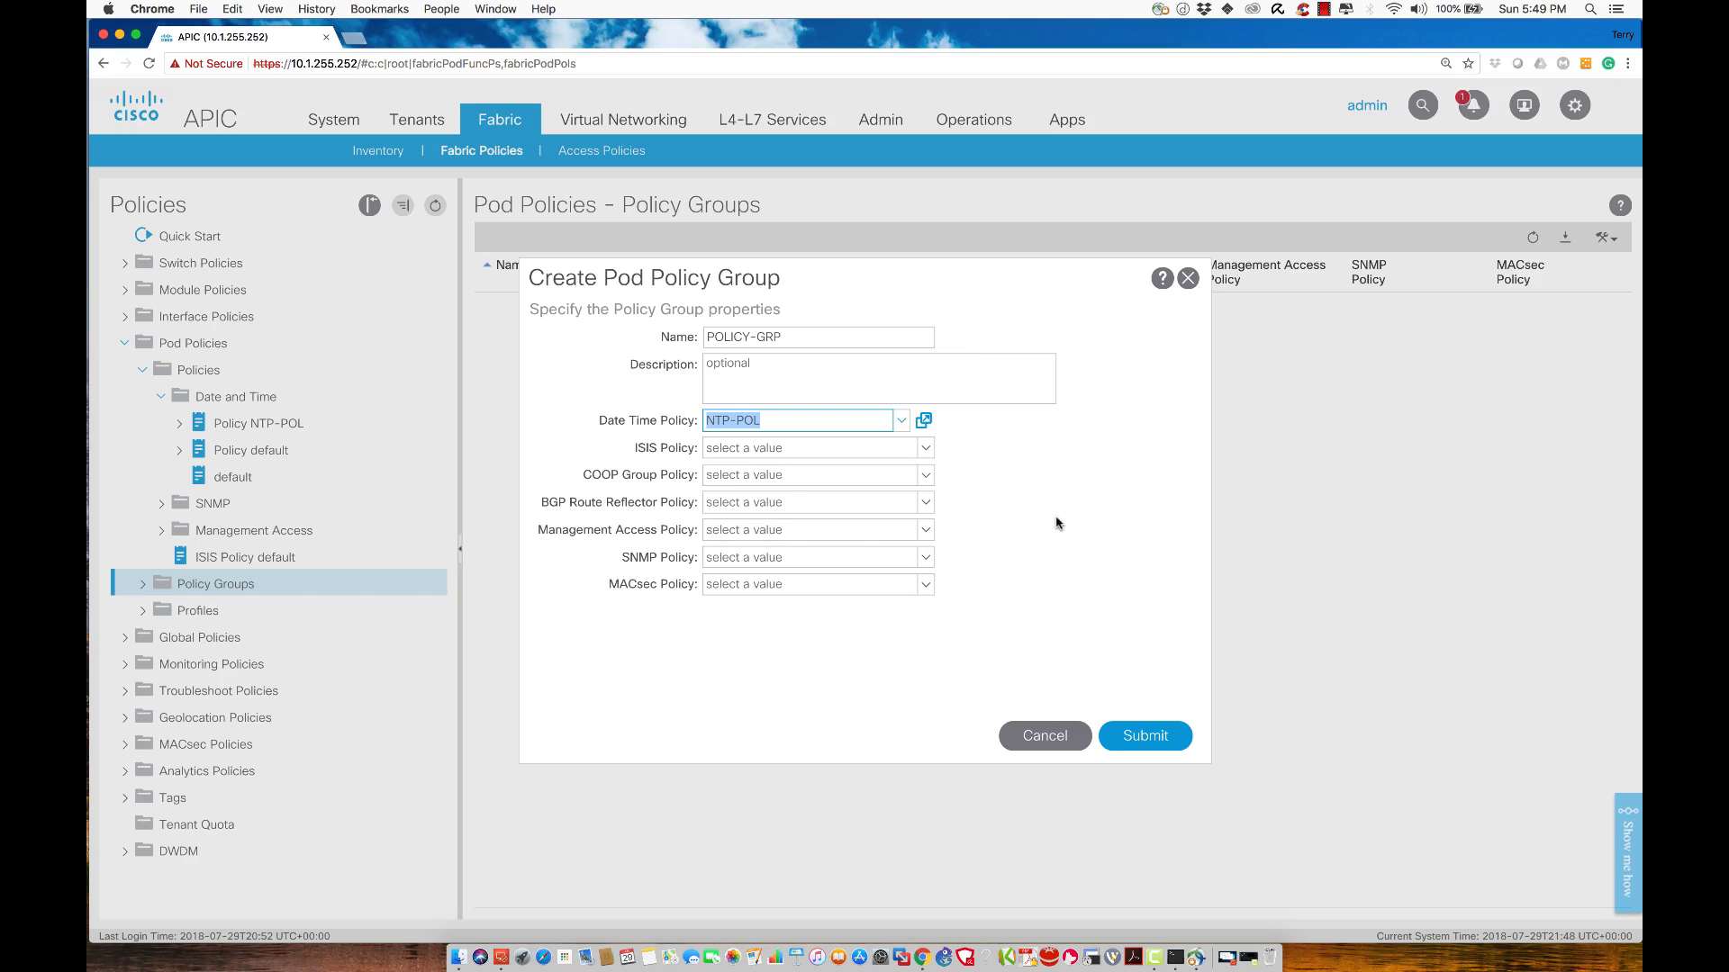
left_click(1140, 742)
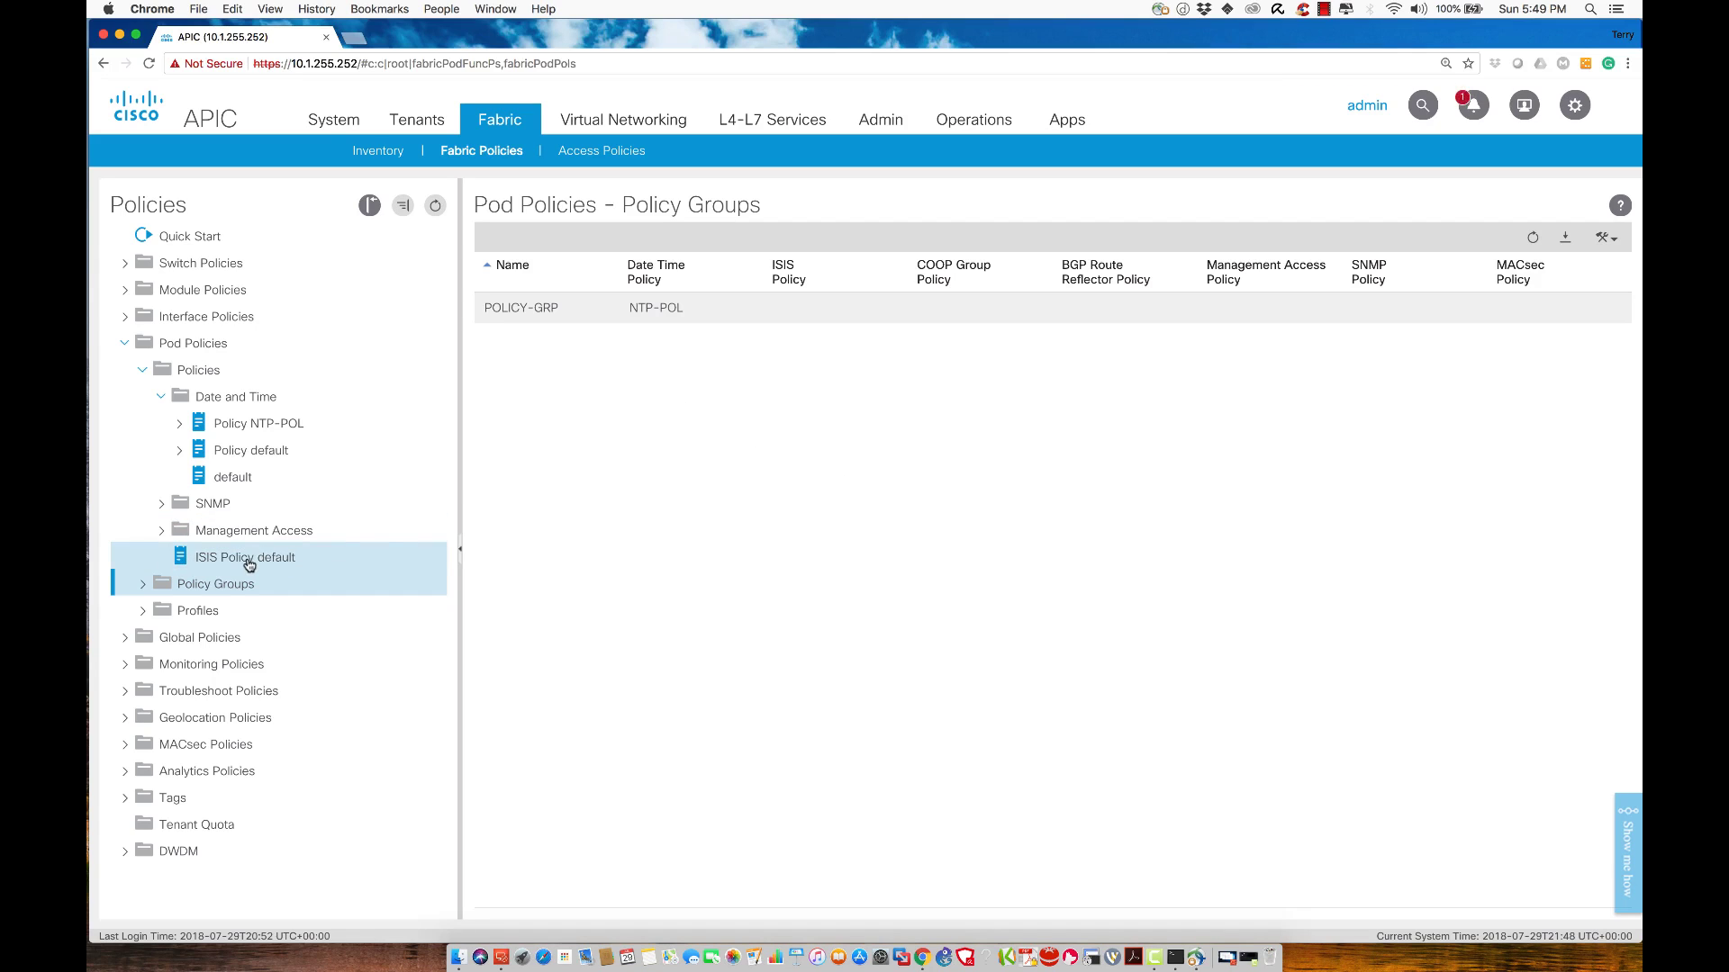
Open POLICY-GRP and show its usage, which lists no deployed nodes
left_click(145, 585)
left_click(214, 611)
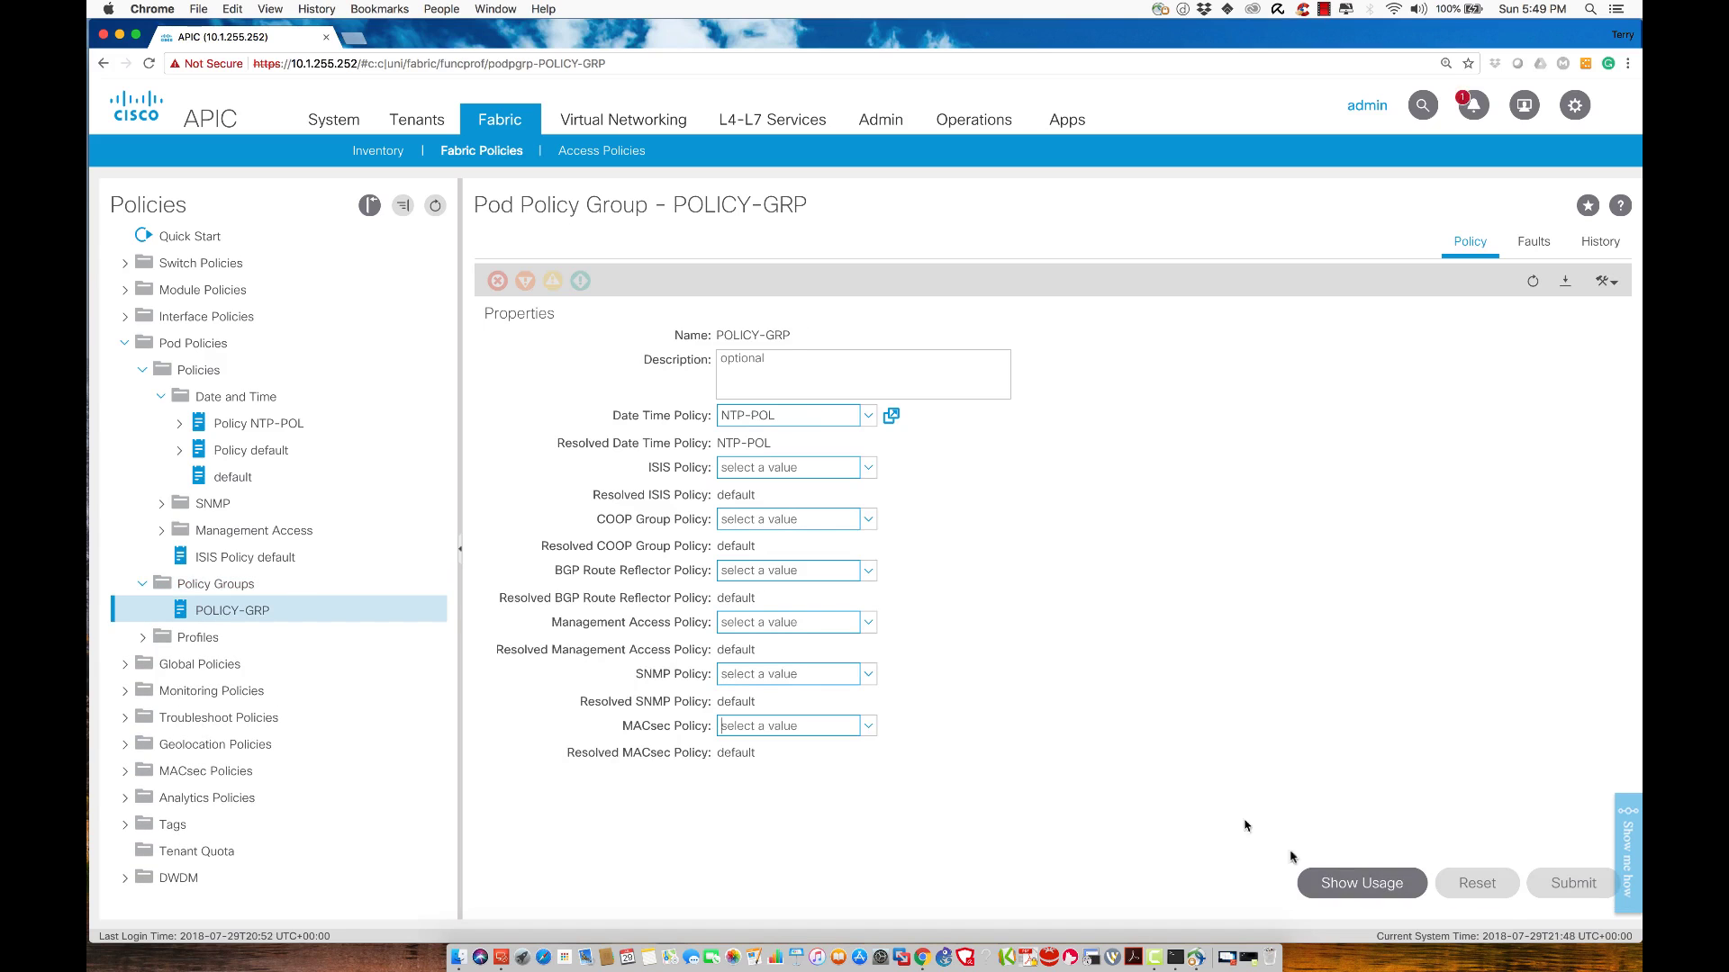
left_click(1364, 882)
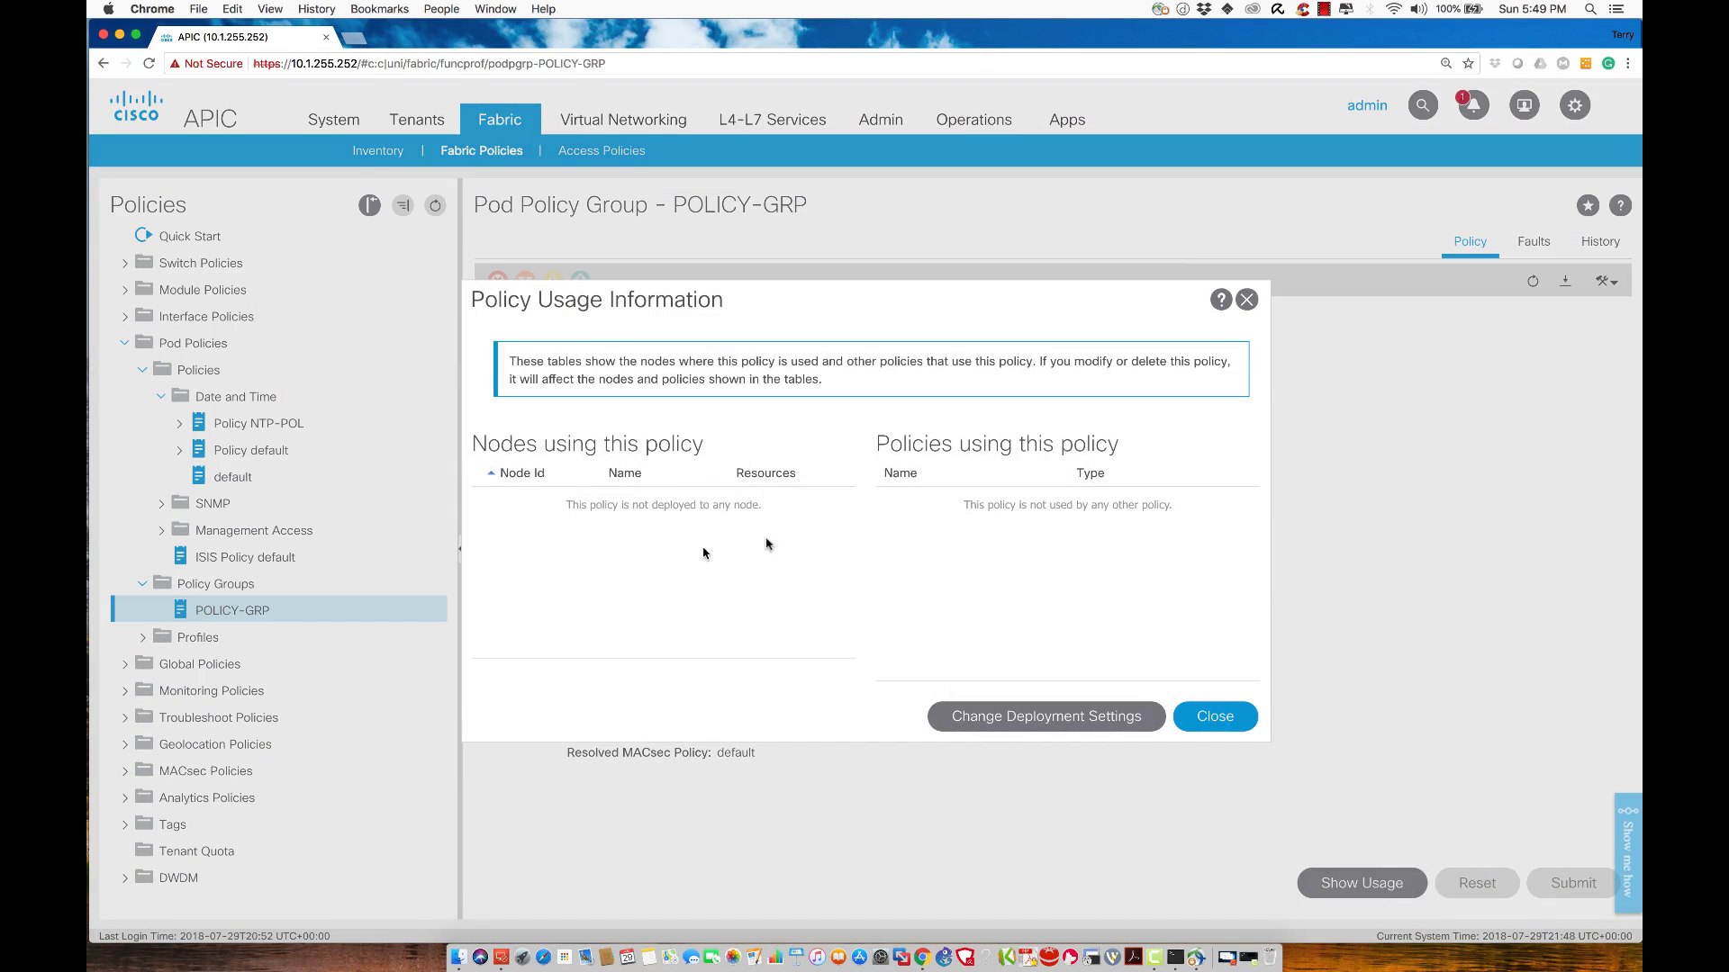
Log out of leaf-1 and run show ntpq on the APIC controller
left_click(1174, 958)
key("Return")
key("Return")
key("Return")
key("Return")
key("Return")
key("Return")
key("Return")
key("Return")
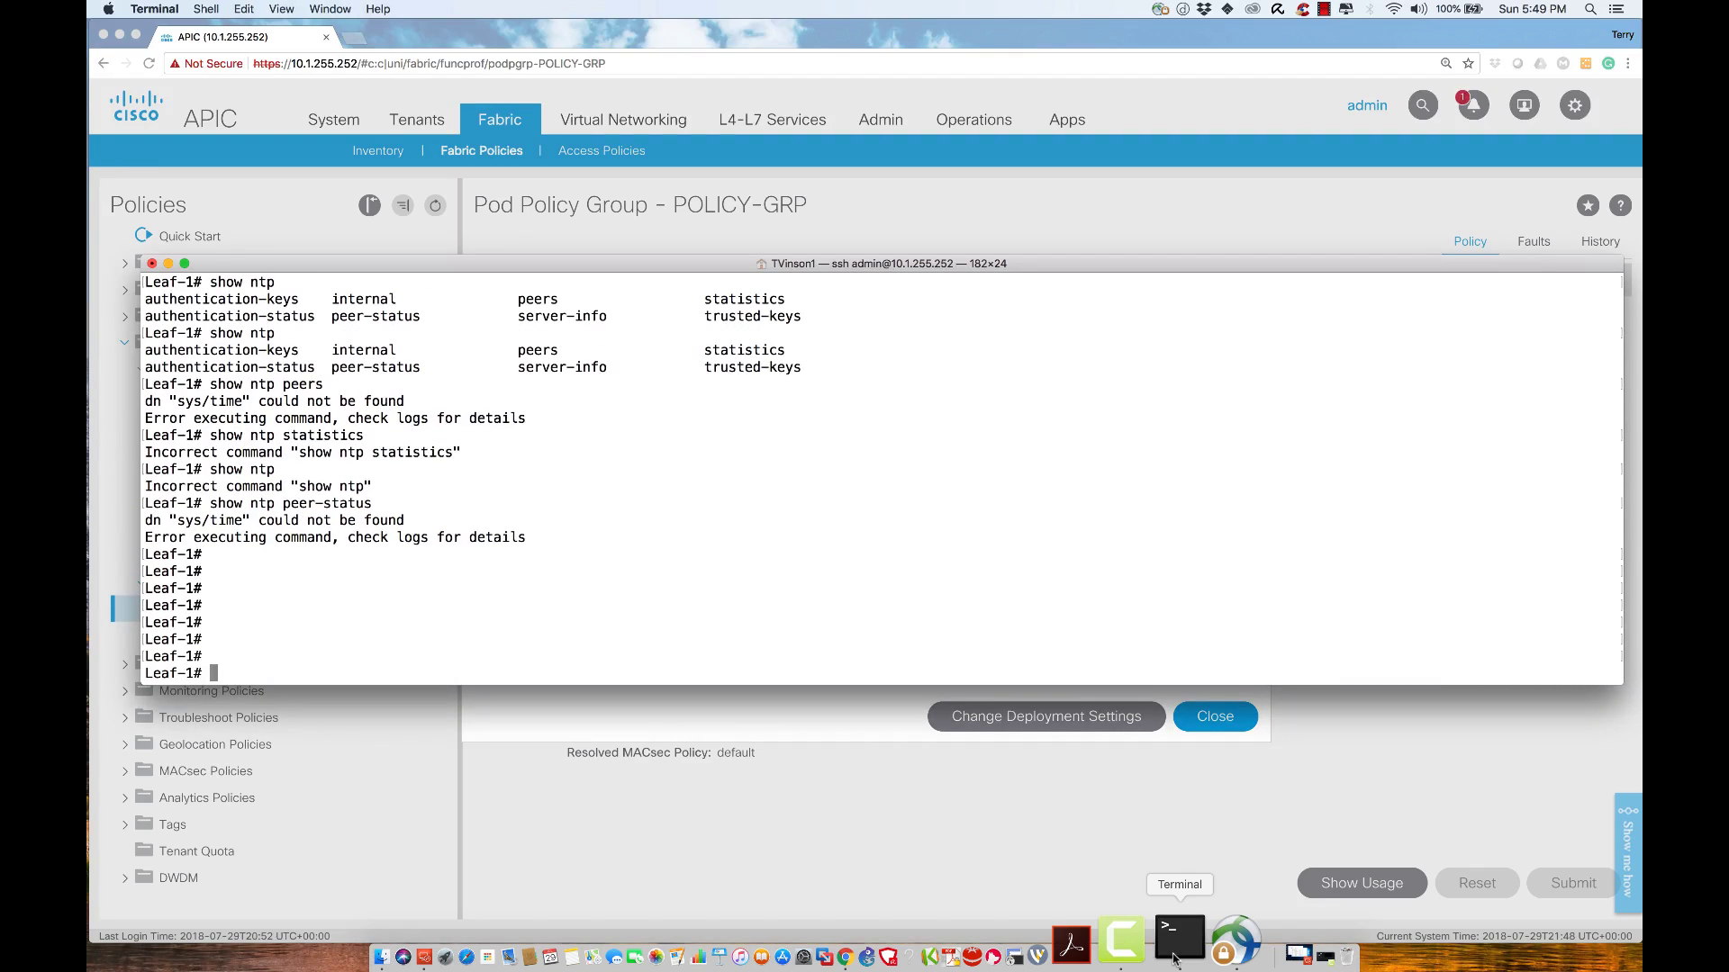
type("exit")
key("Return")
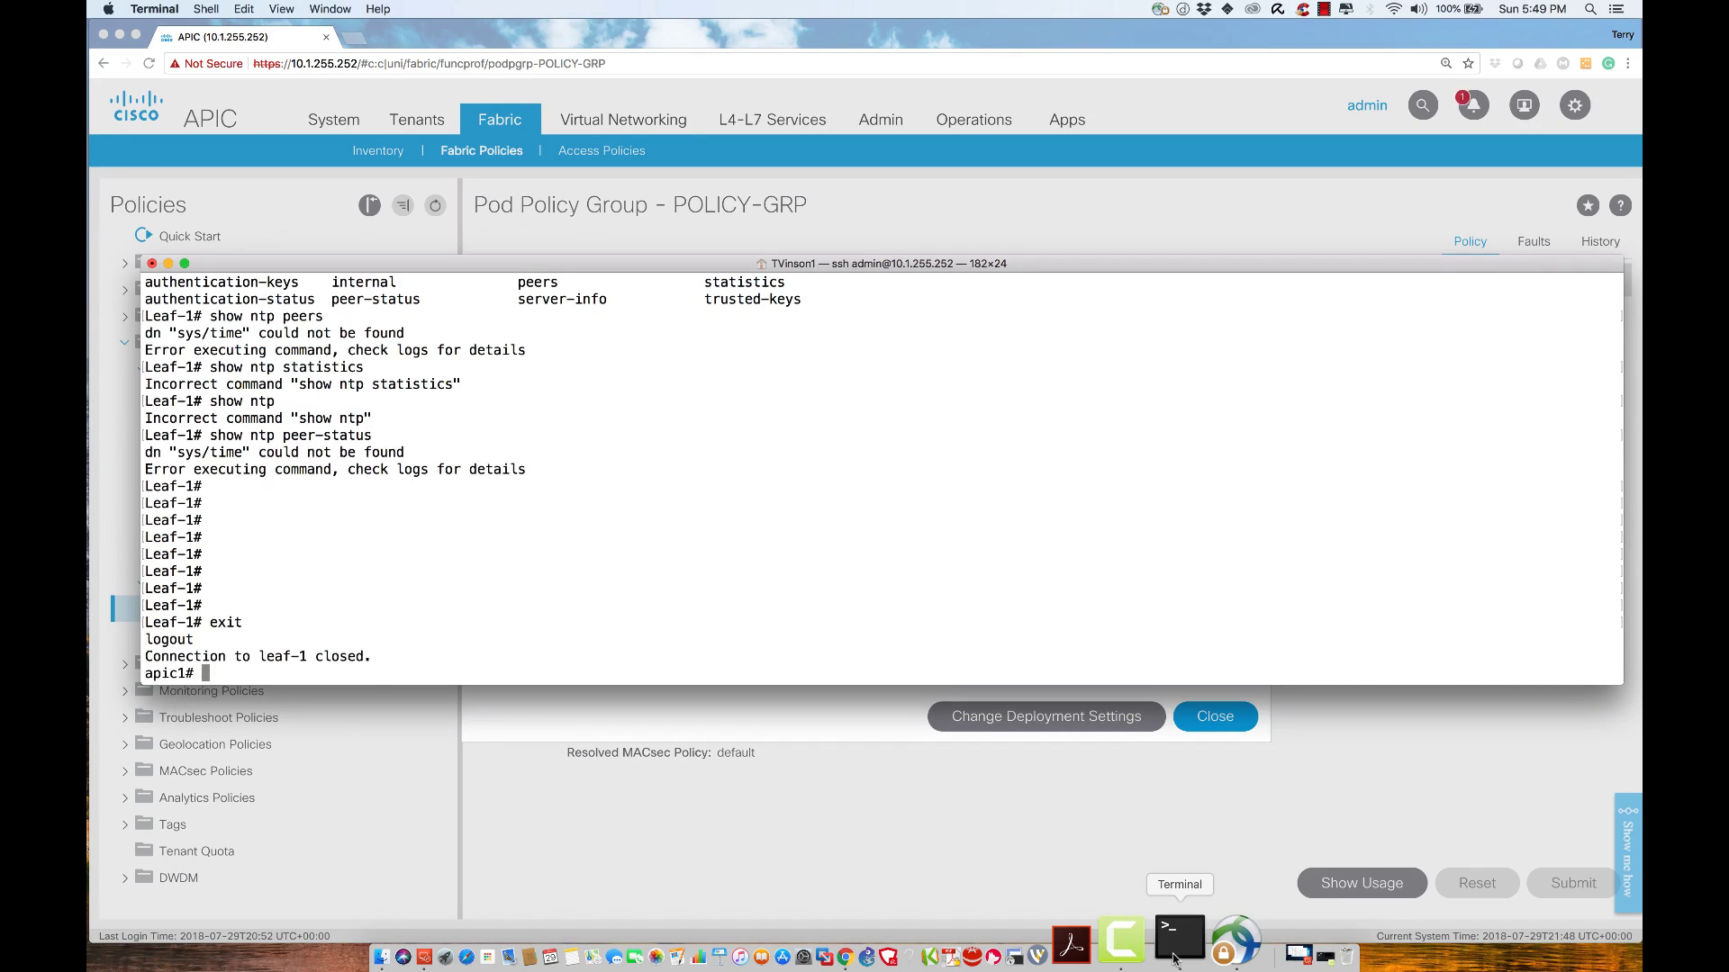
key("Return")
key("Return")
key("Return")
key("Return")
type("show ntpq")
key("Return")
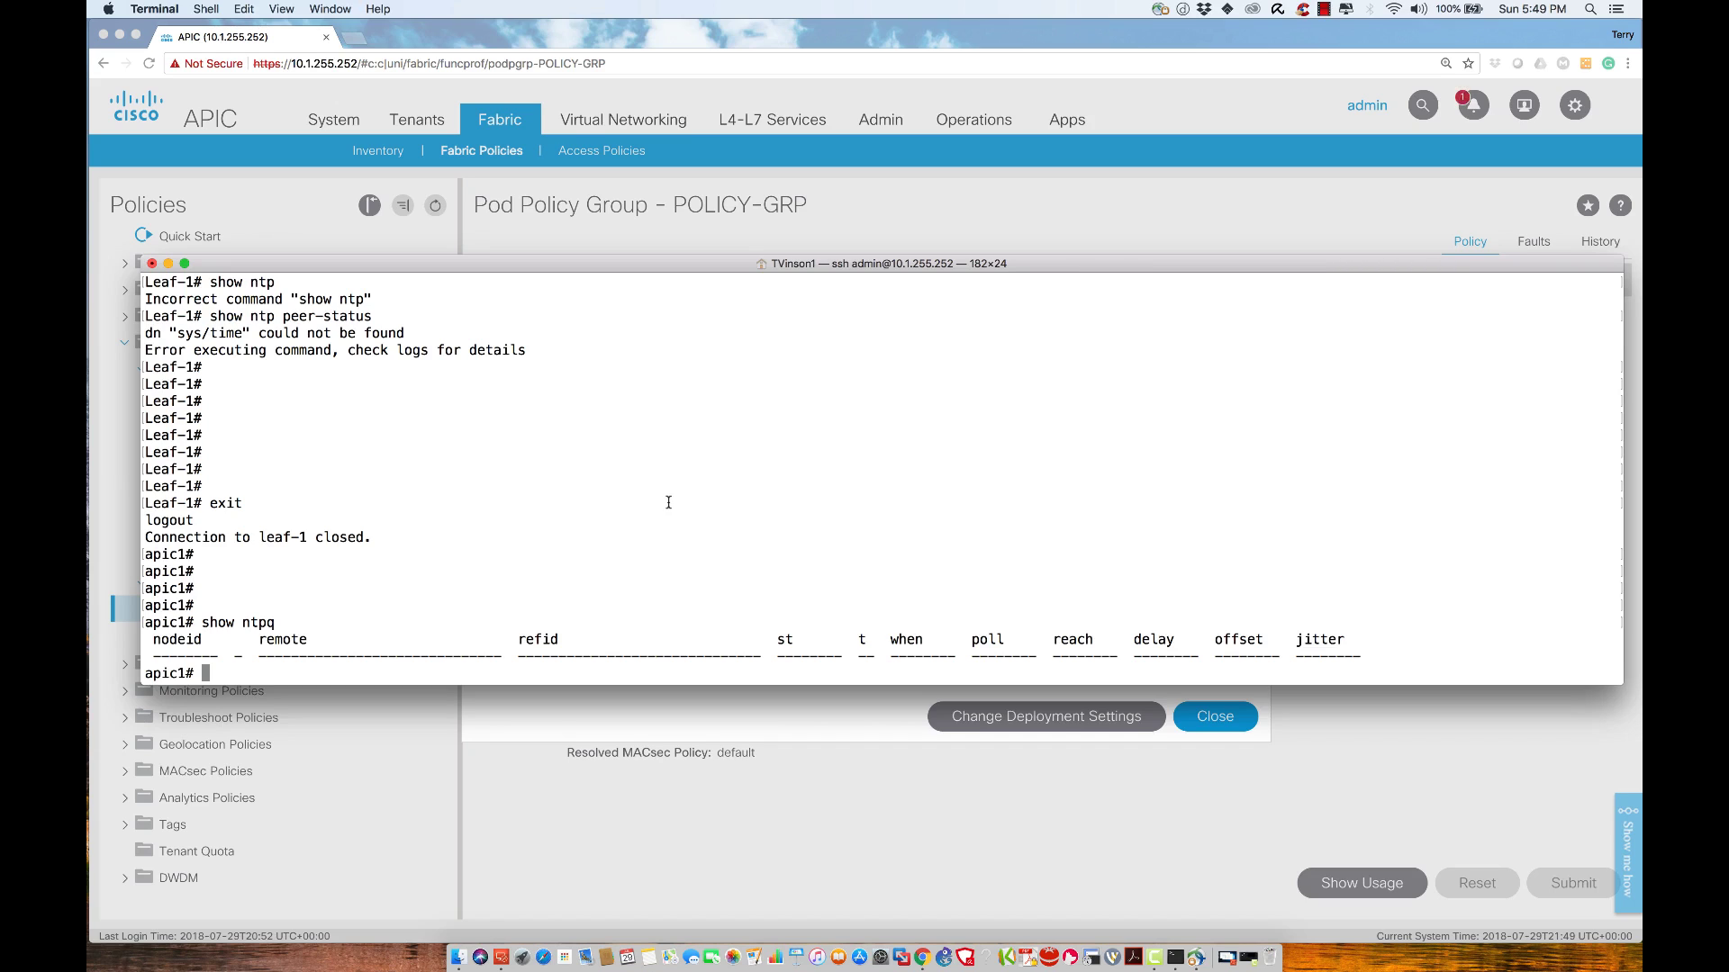
SSH into leaf-1 and run show ntp peer-status, which returns an error
type("ssh le")
key("Tab")
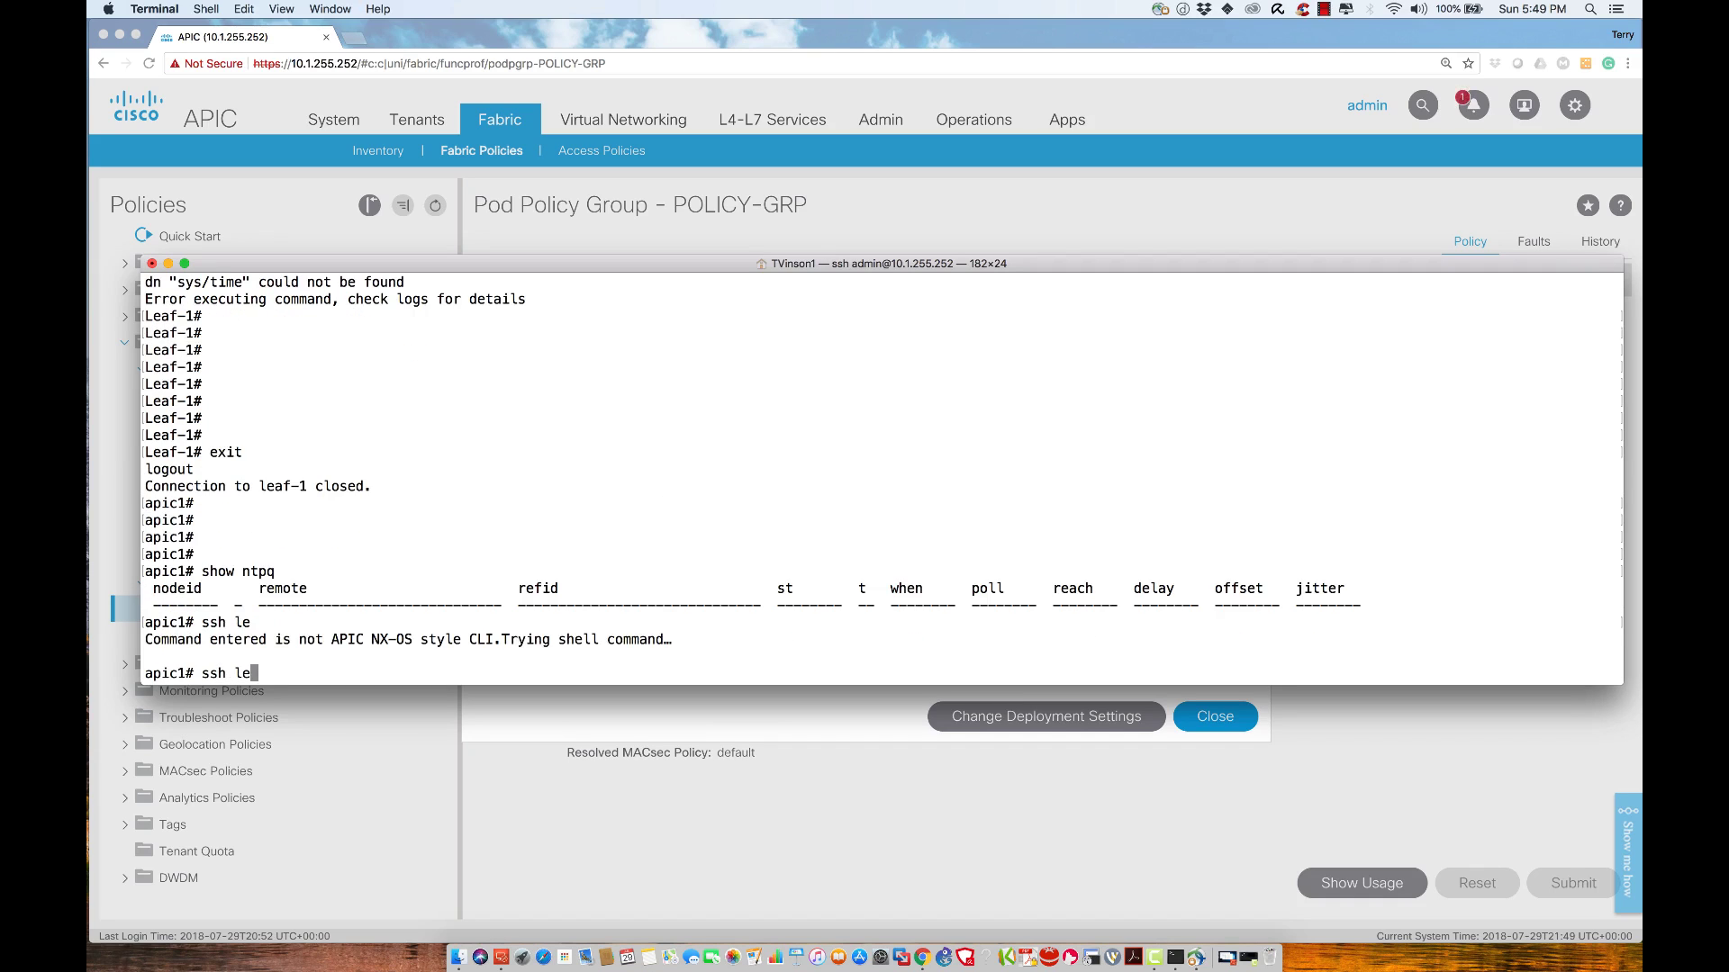
type("af-1")
key("Return")
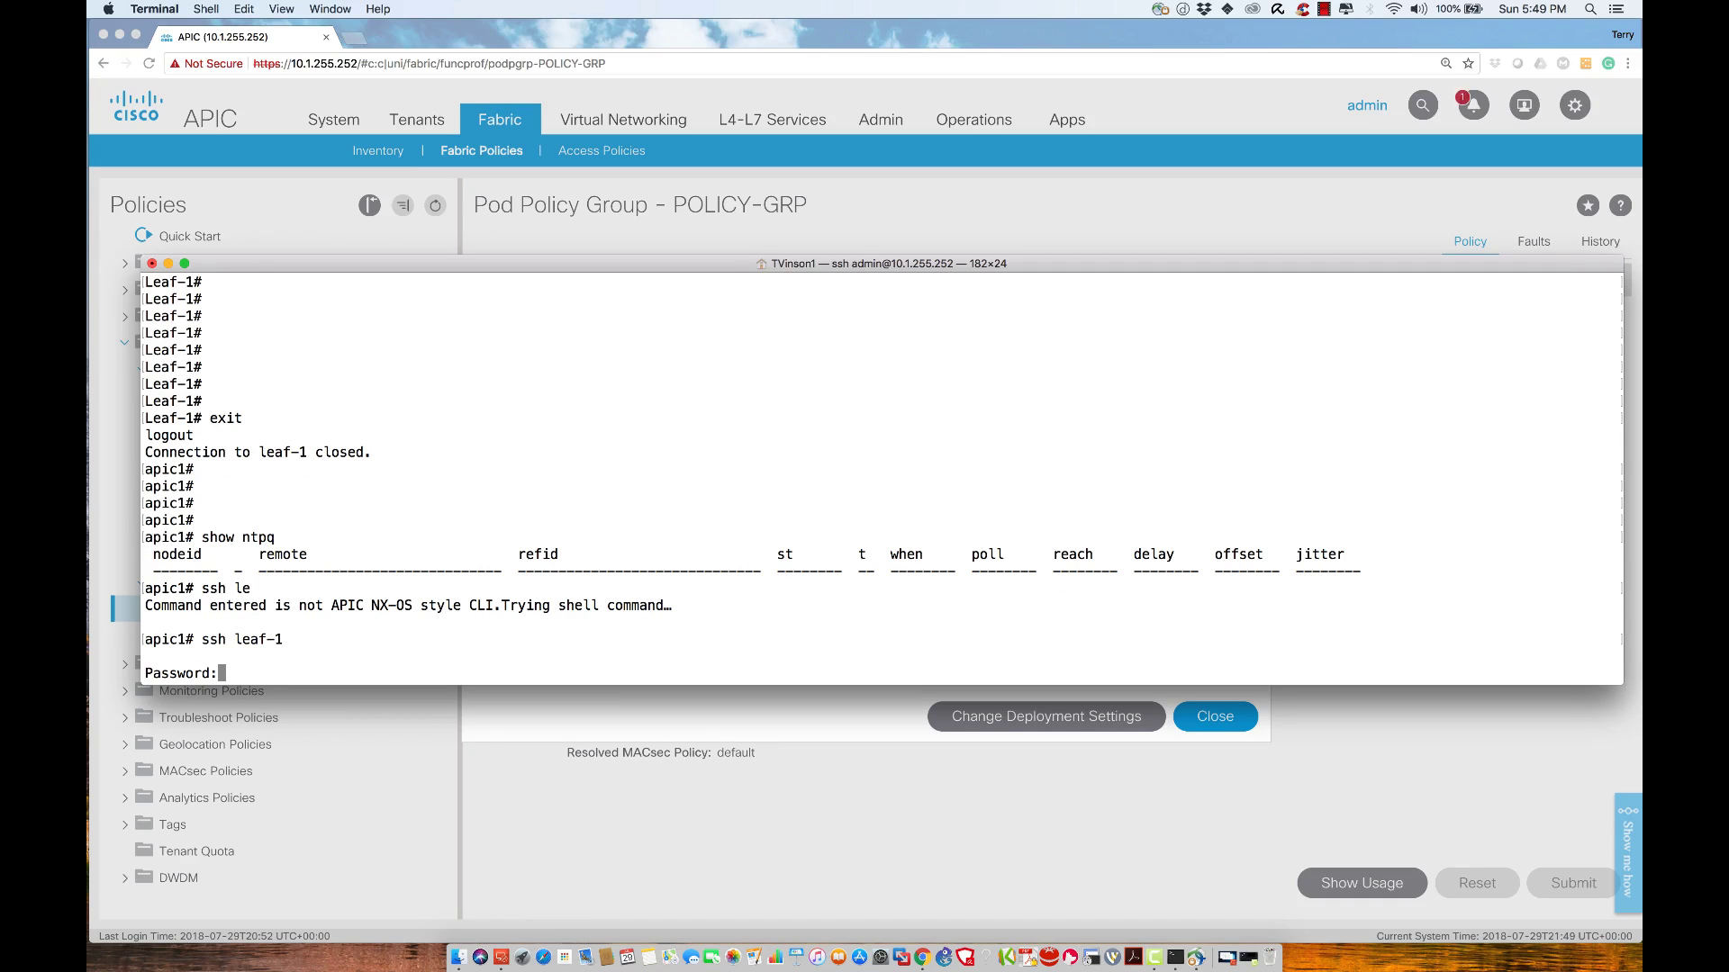
key("Return")
type("show Leaf-1# show")
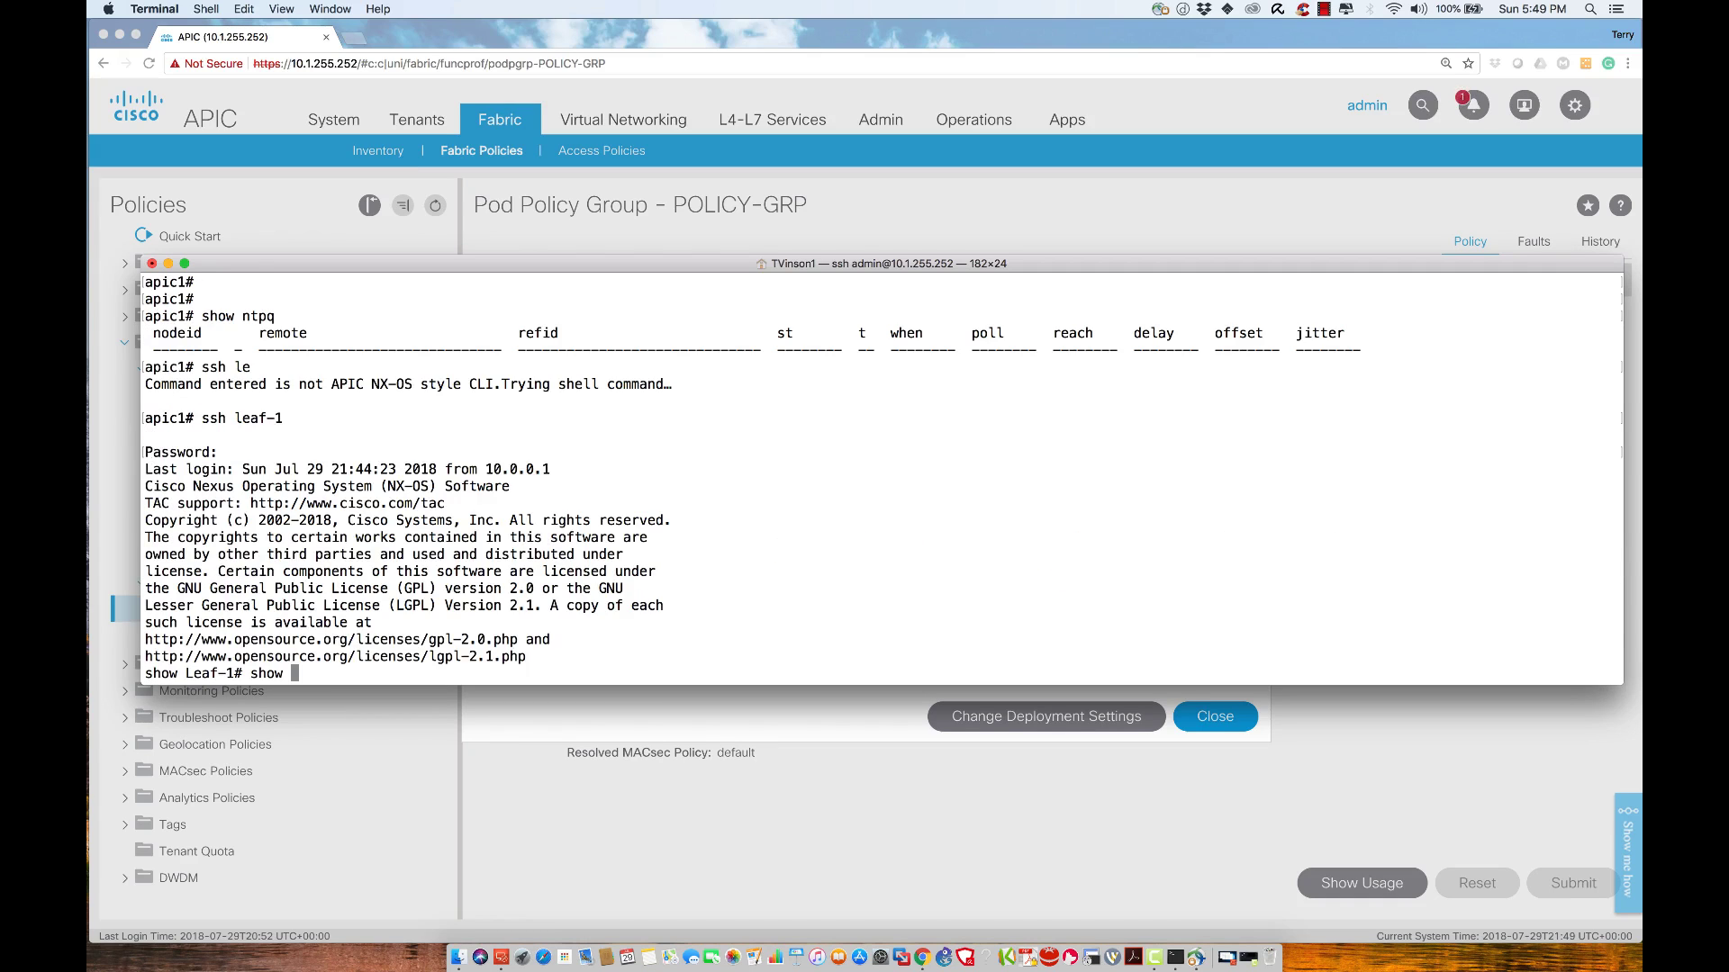
type("ntp peer-status")
key("Return")
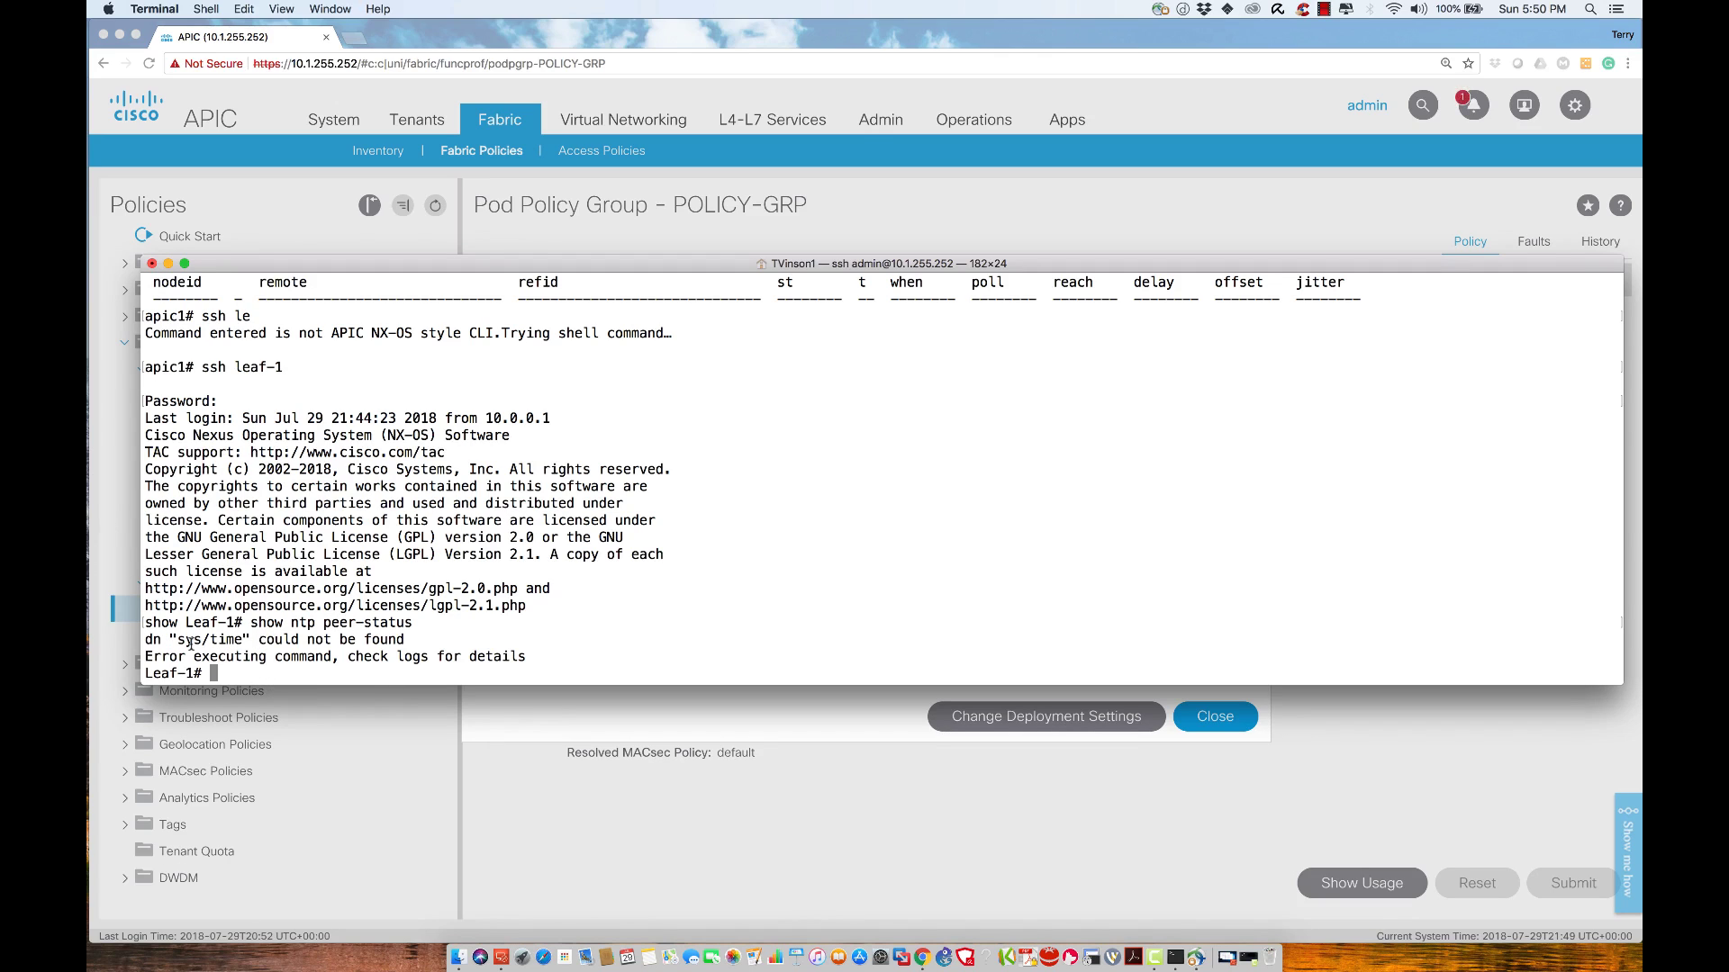
Exit the leaf-1 session and return to the APIC web page
double_click(154, 639)
type("exit")
key("Return")
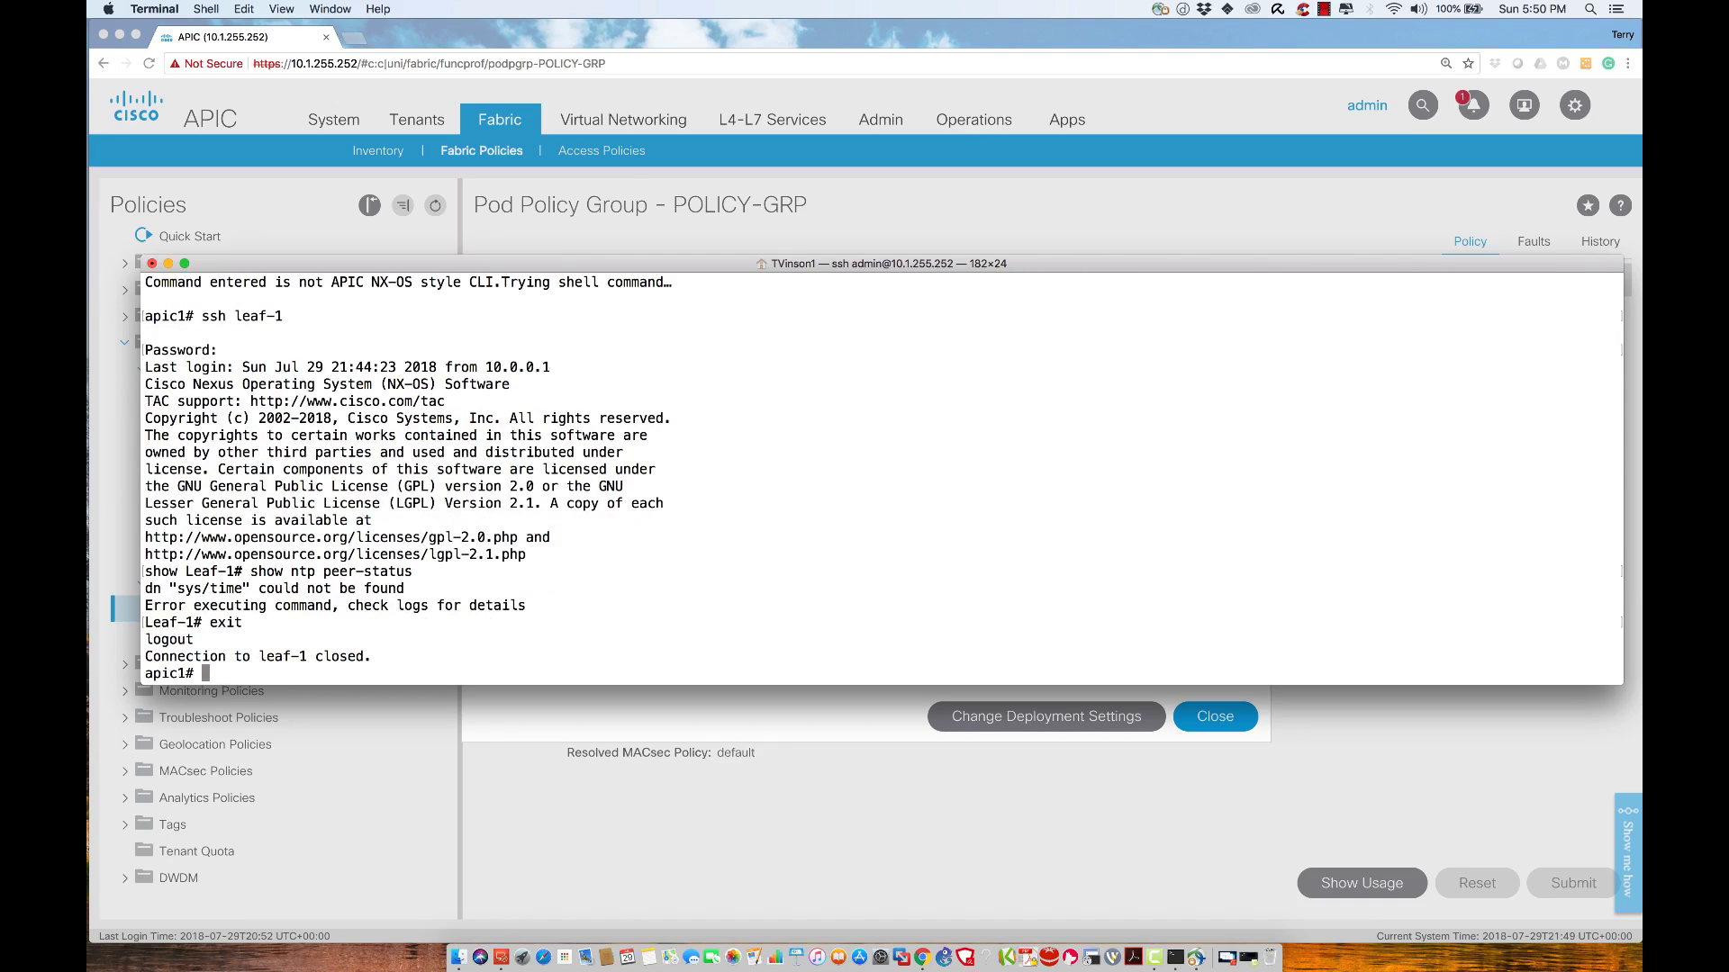
left_click(856, 818)
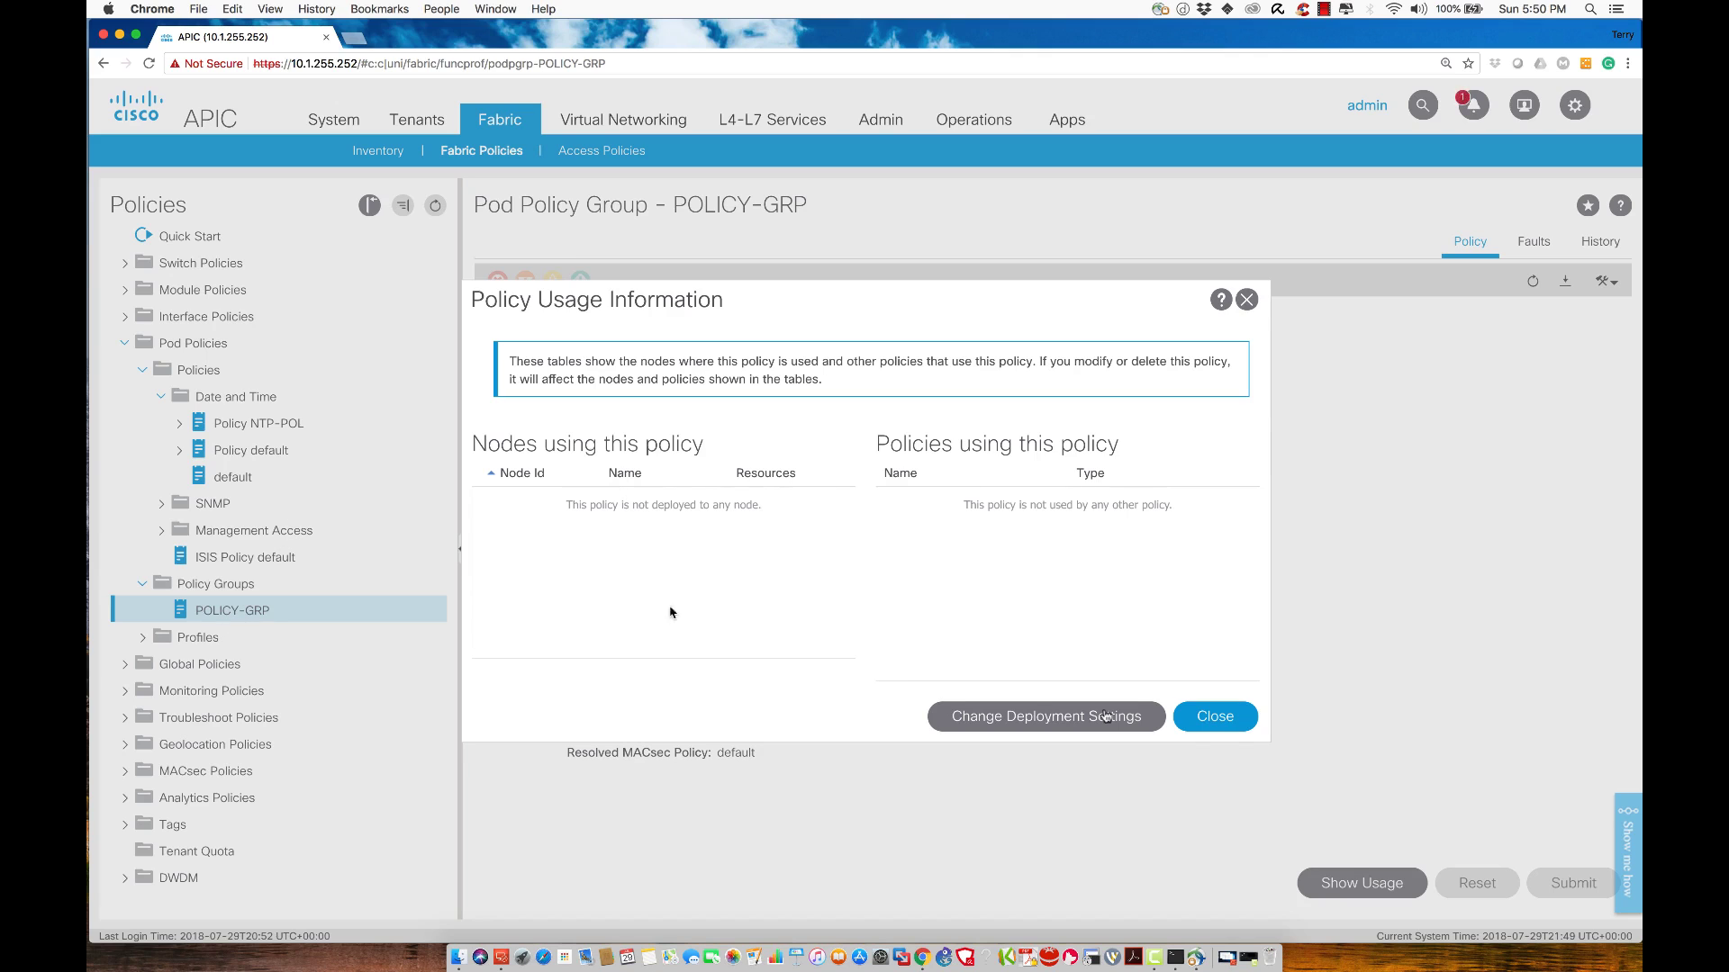
Close the usage dialog and open Pod Policies > Profiles > Pod Profile default
left_click(1223, 726)
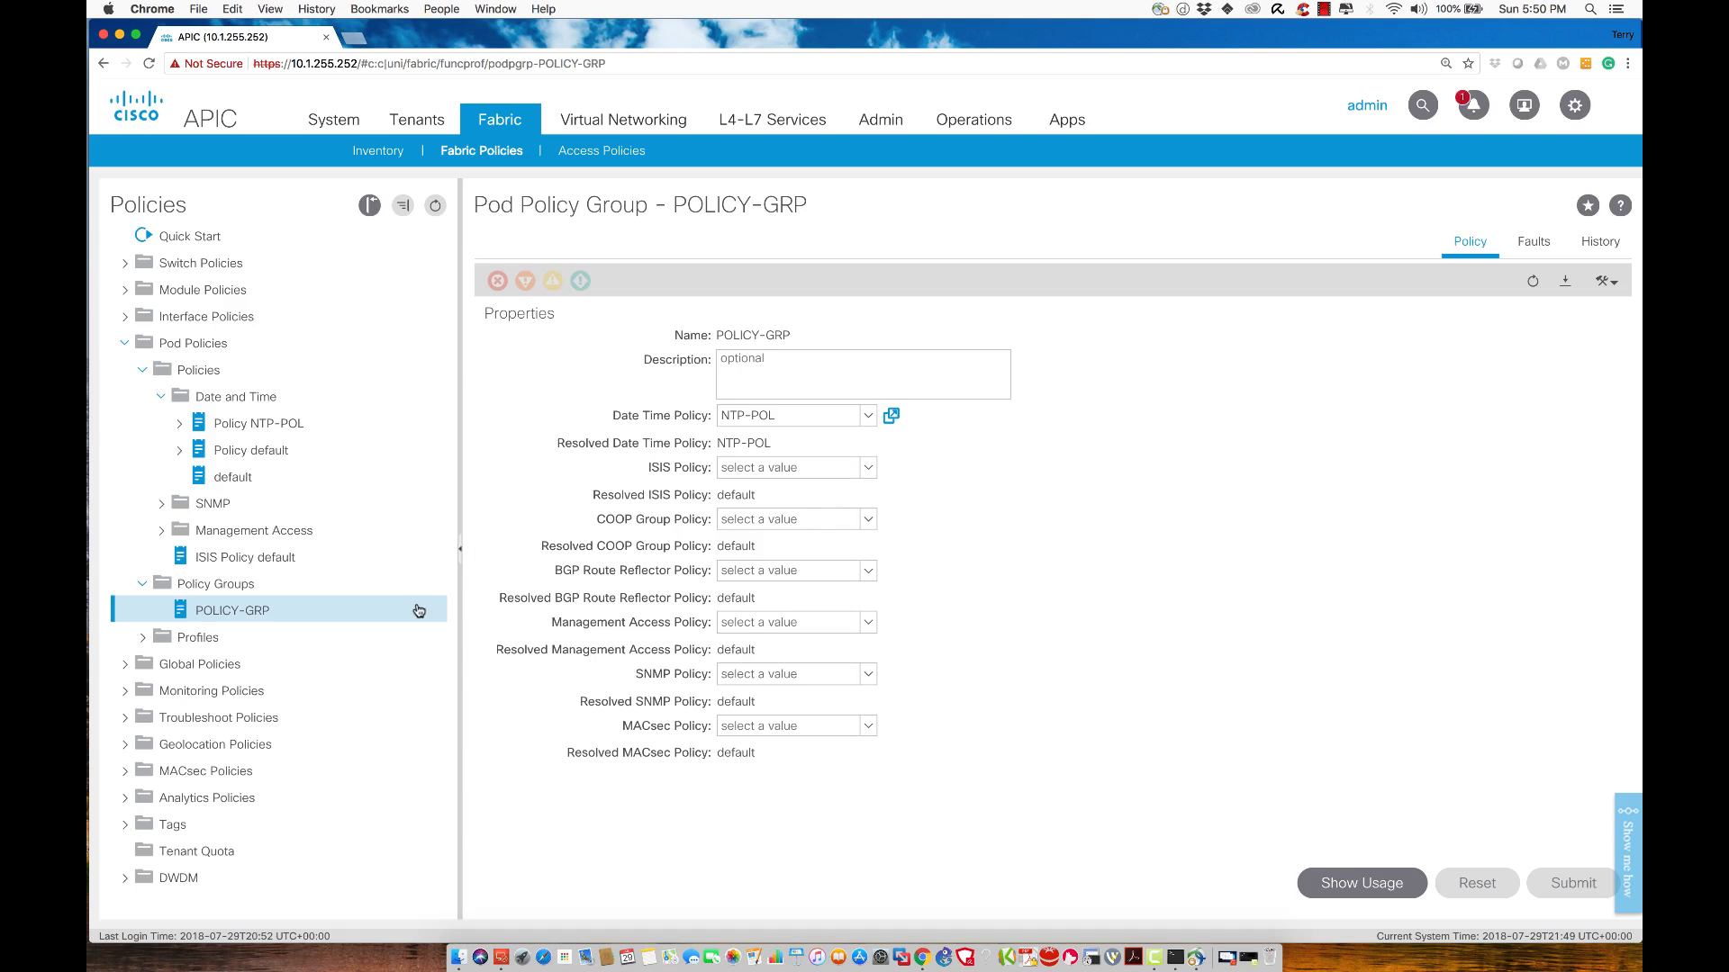
left_click(140, 642)
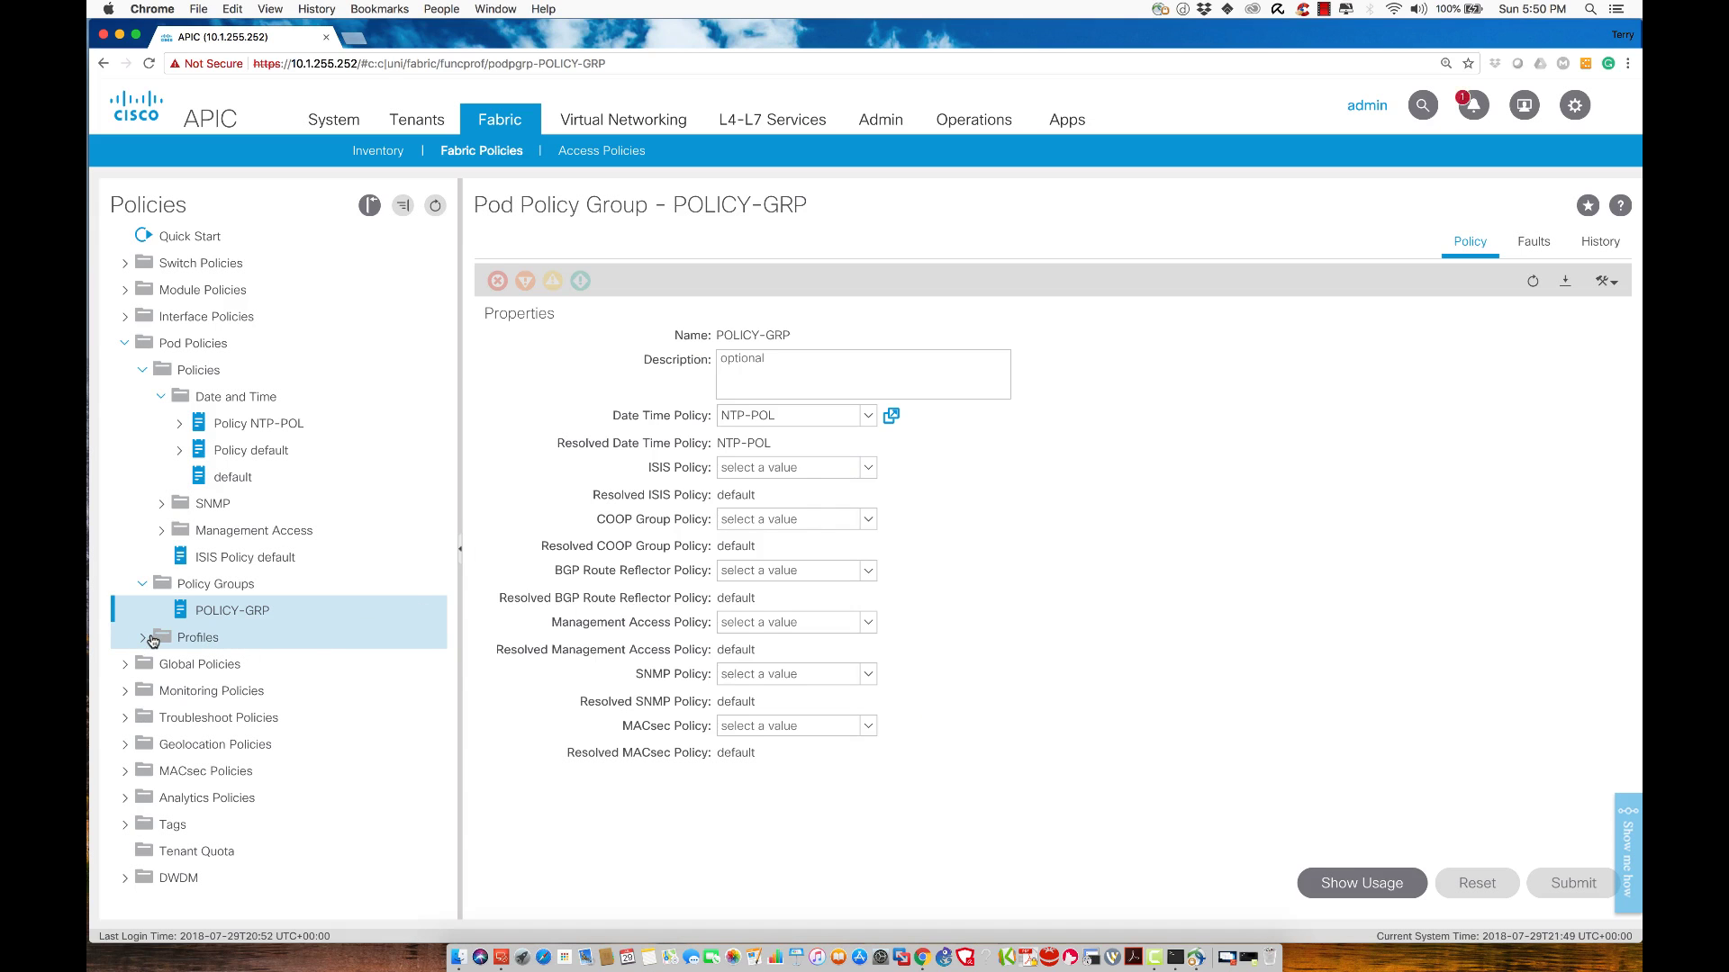
left_click(139, 640)
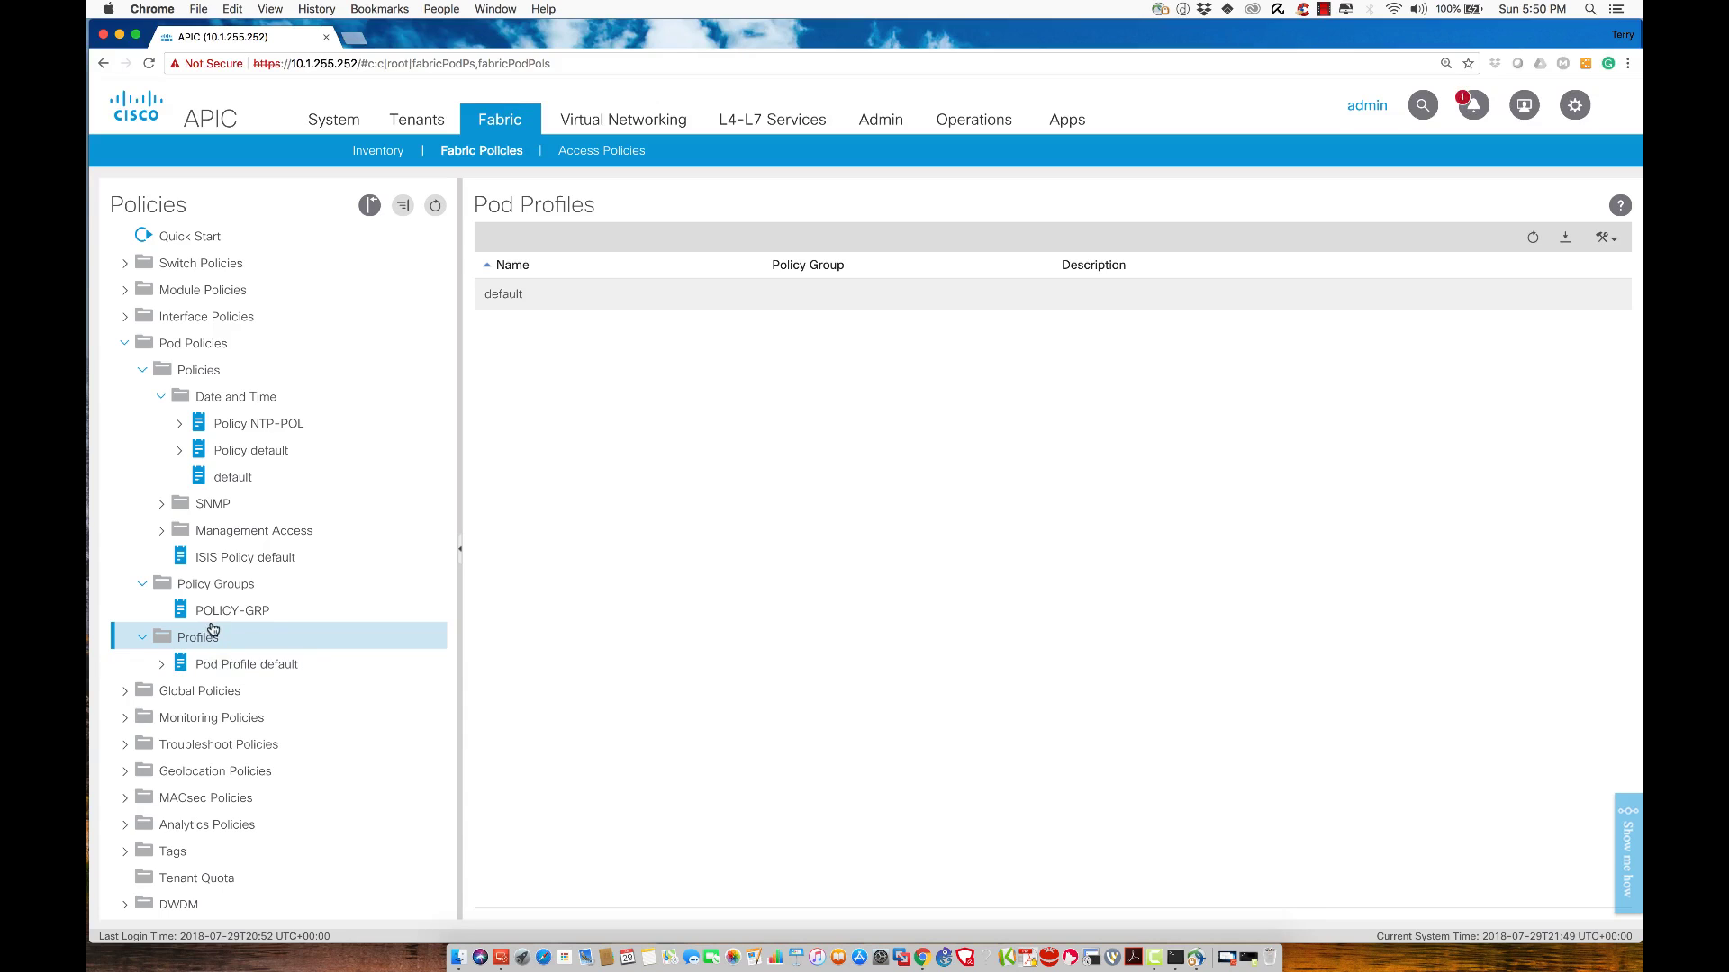
left_click(206, 667)
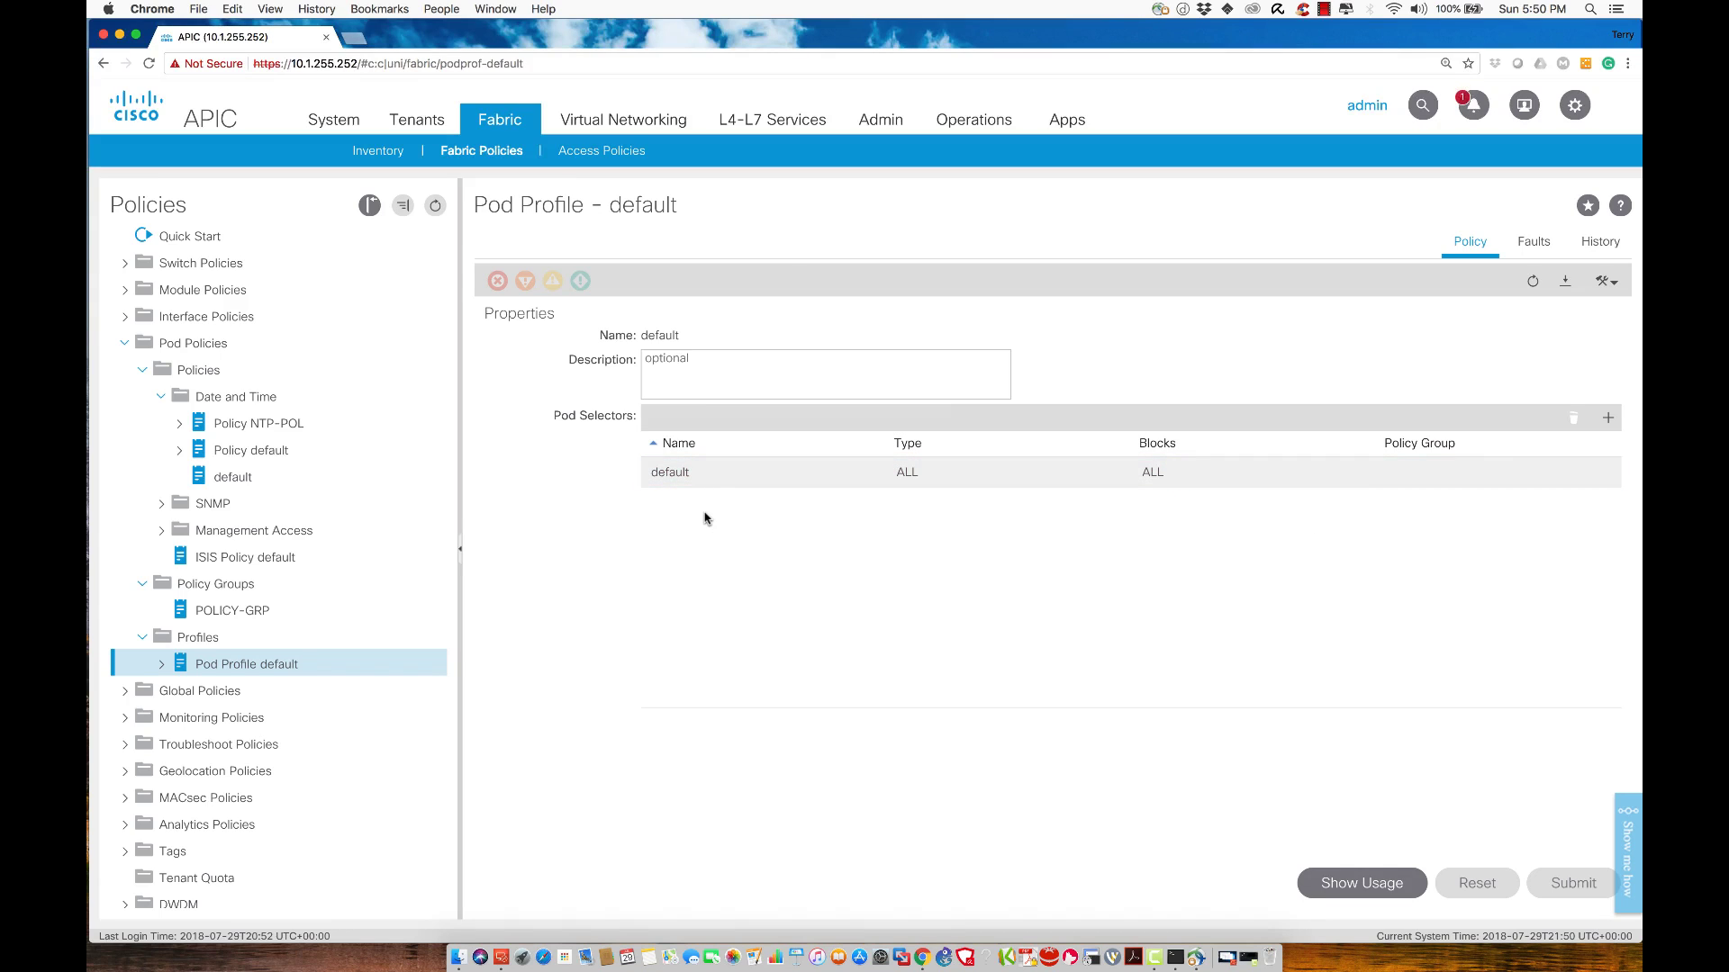
Set the default pod selector's policy group to POLICY-GRP, confirming the four-node warning
double_click(675, 471)
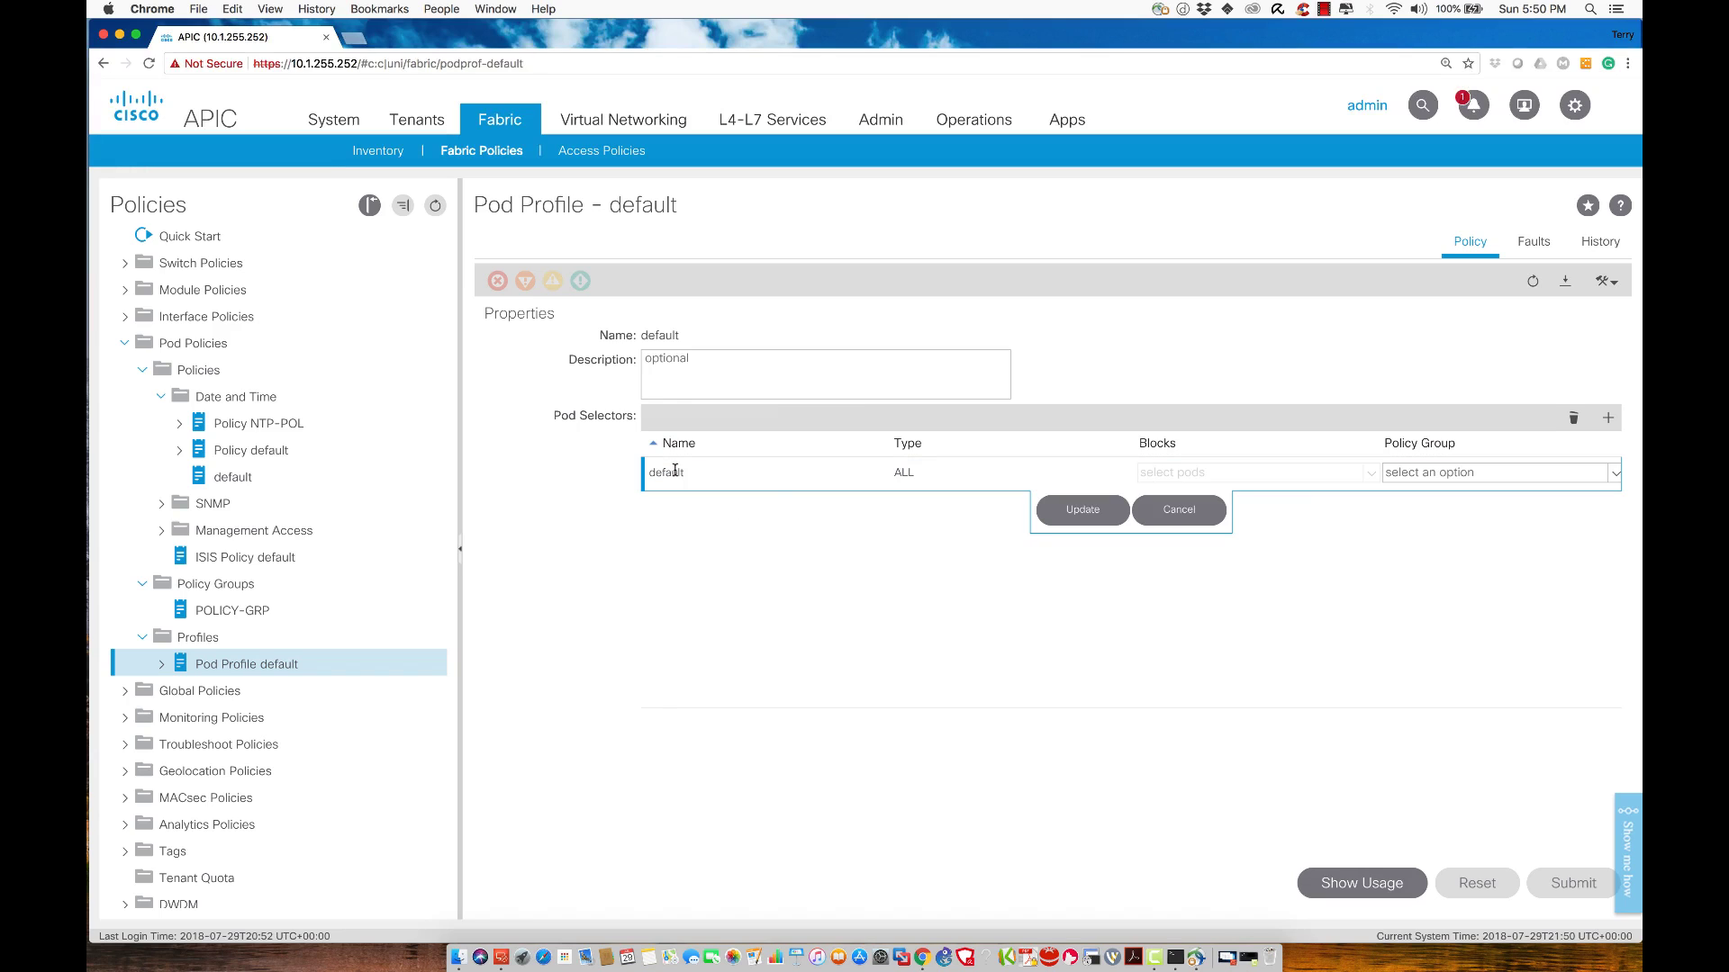
left_click(1466, 477)
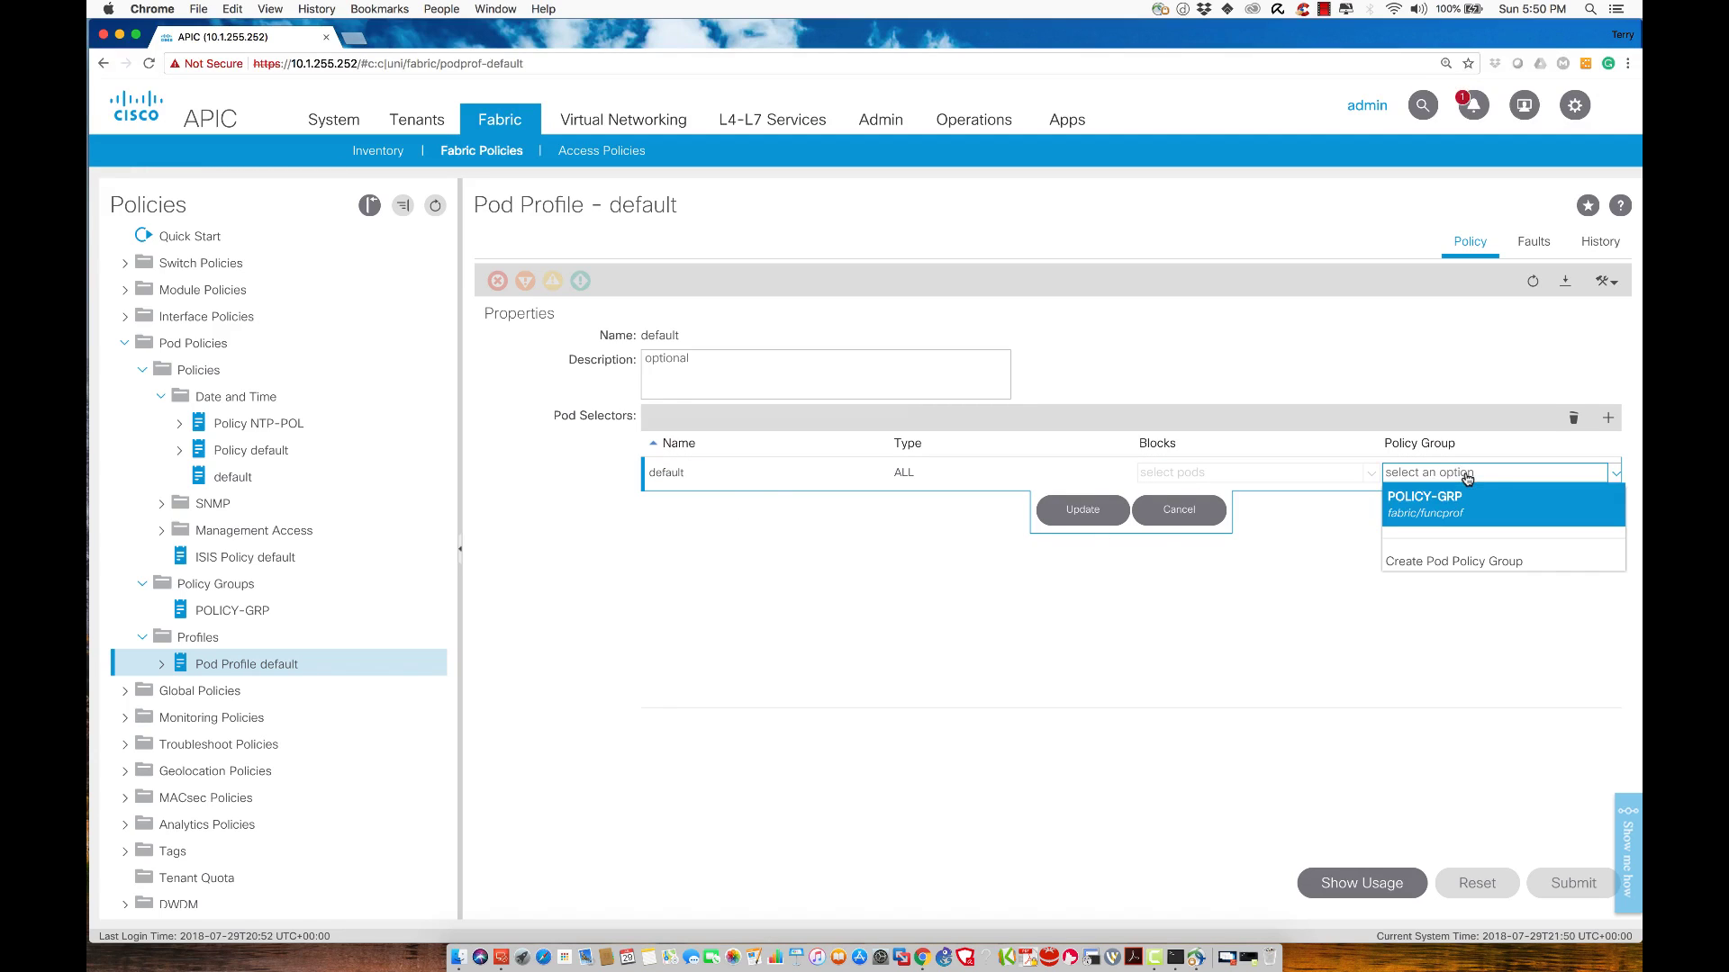
left_click(1459, 496)
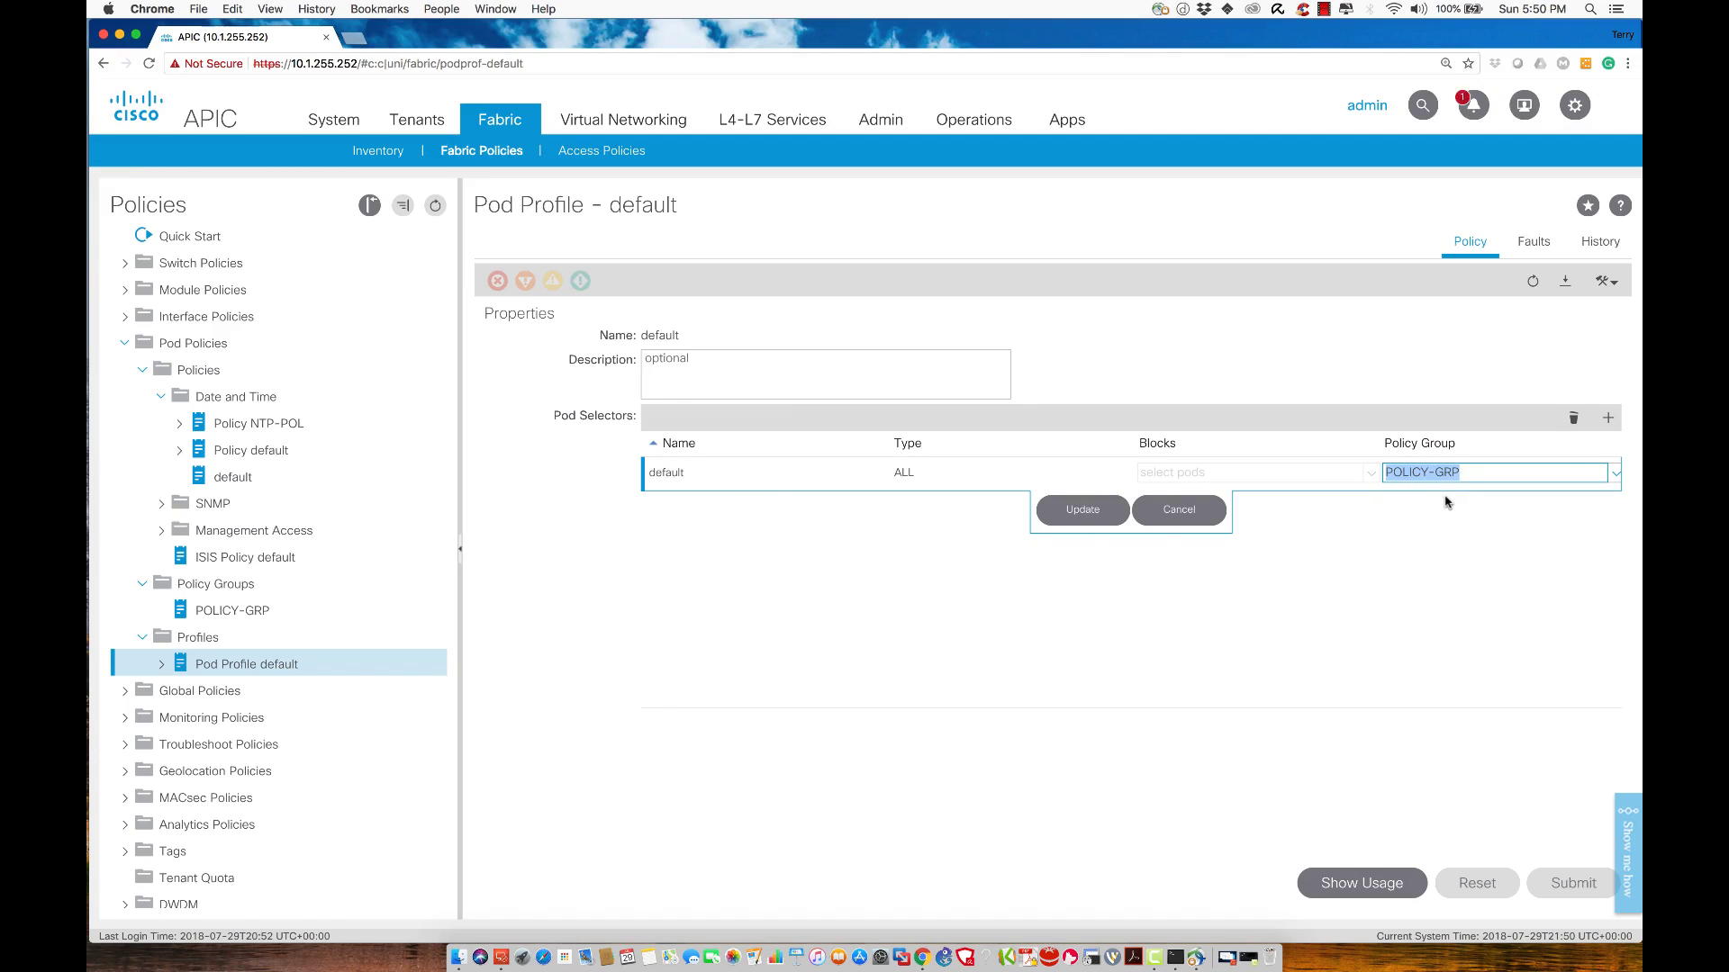
left_click(1084, 511)
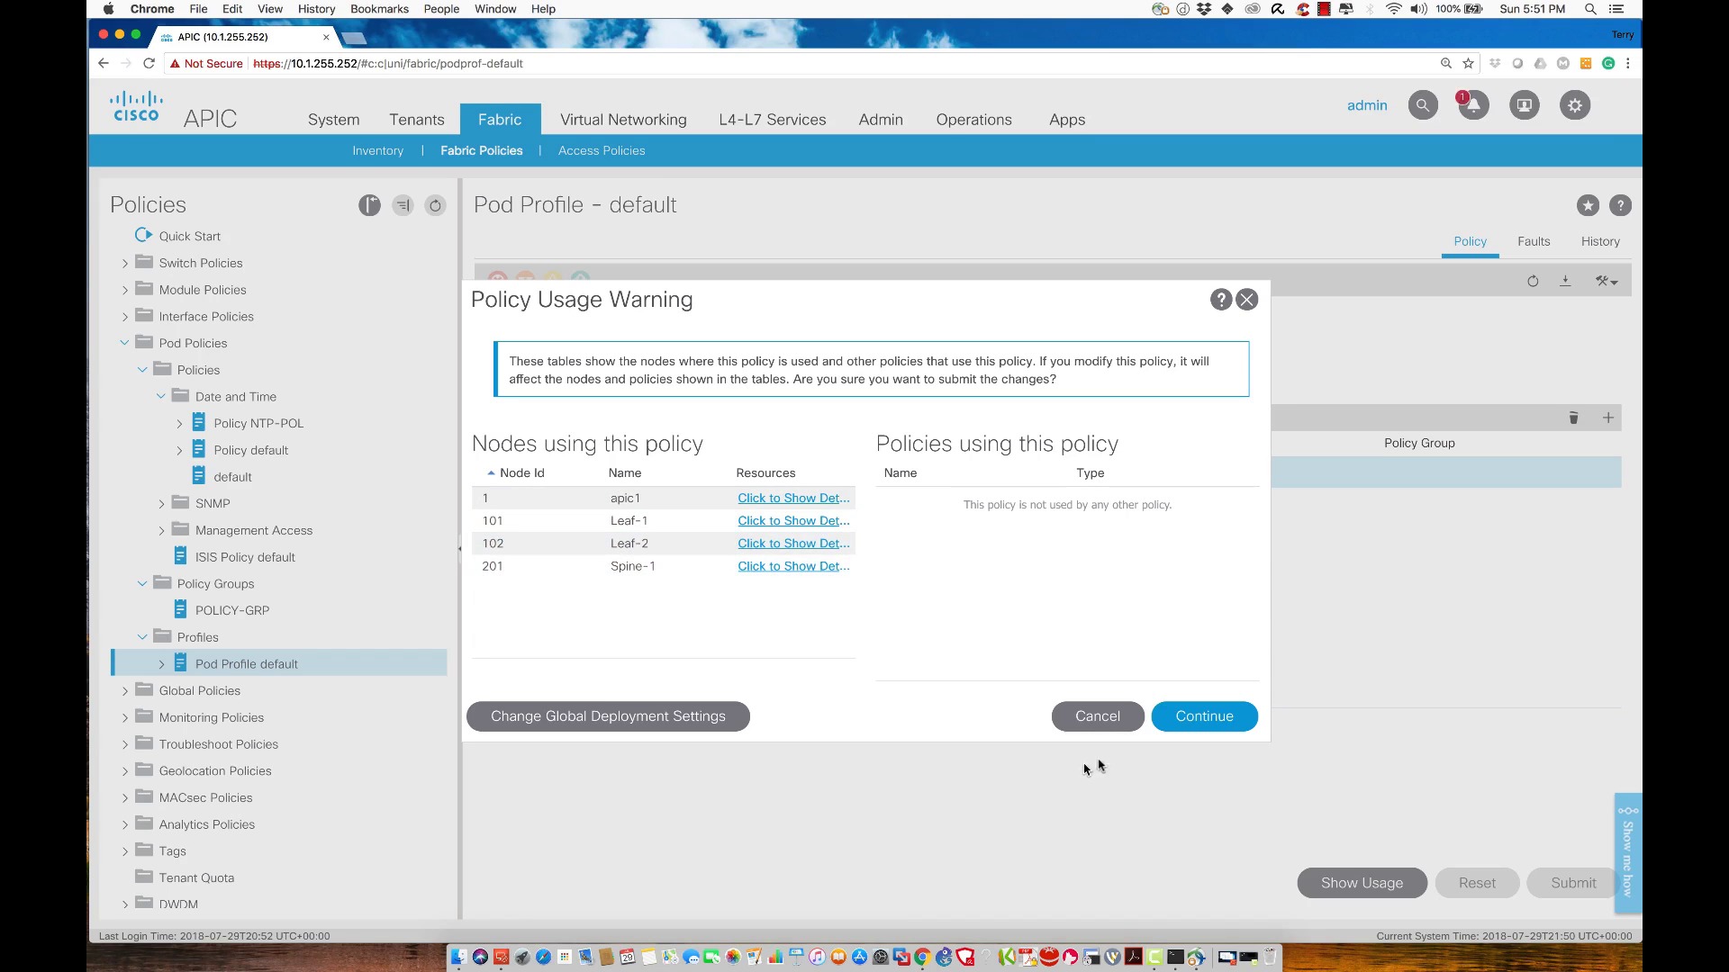
left_click(1192, 724)
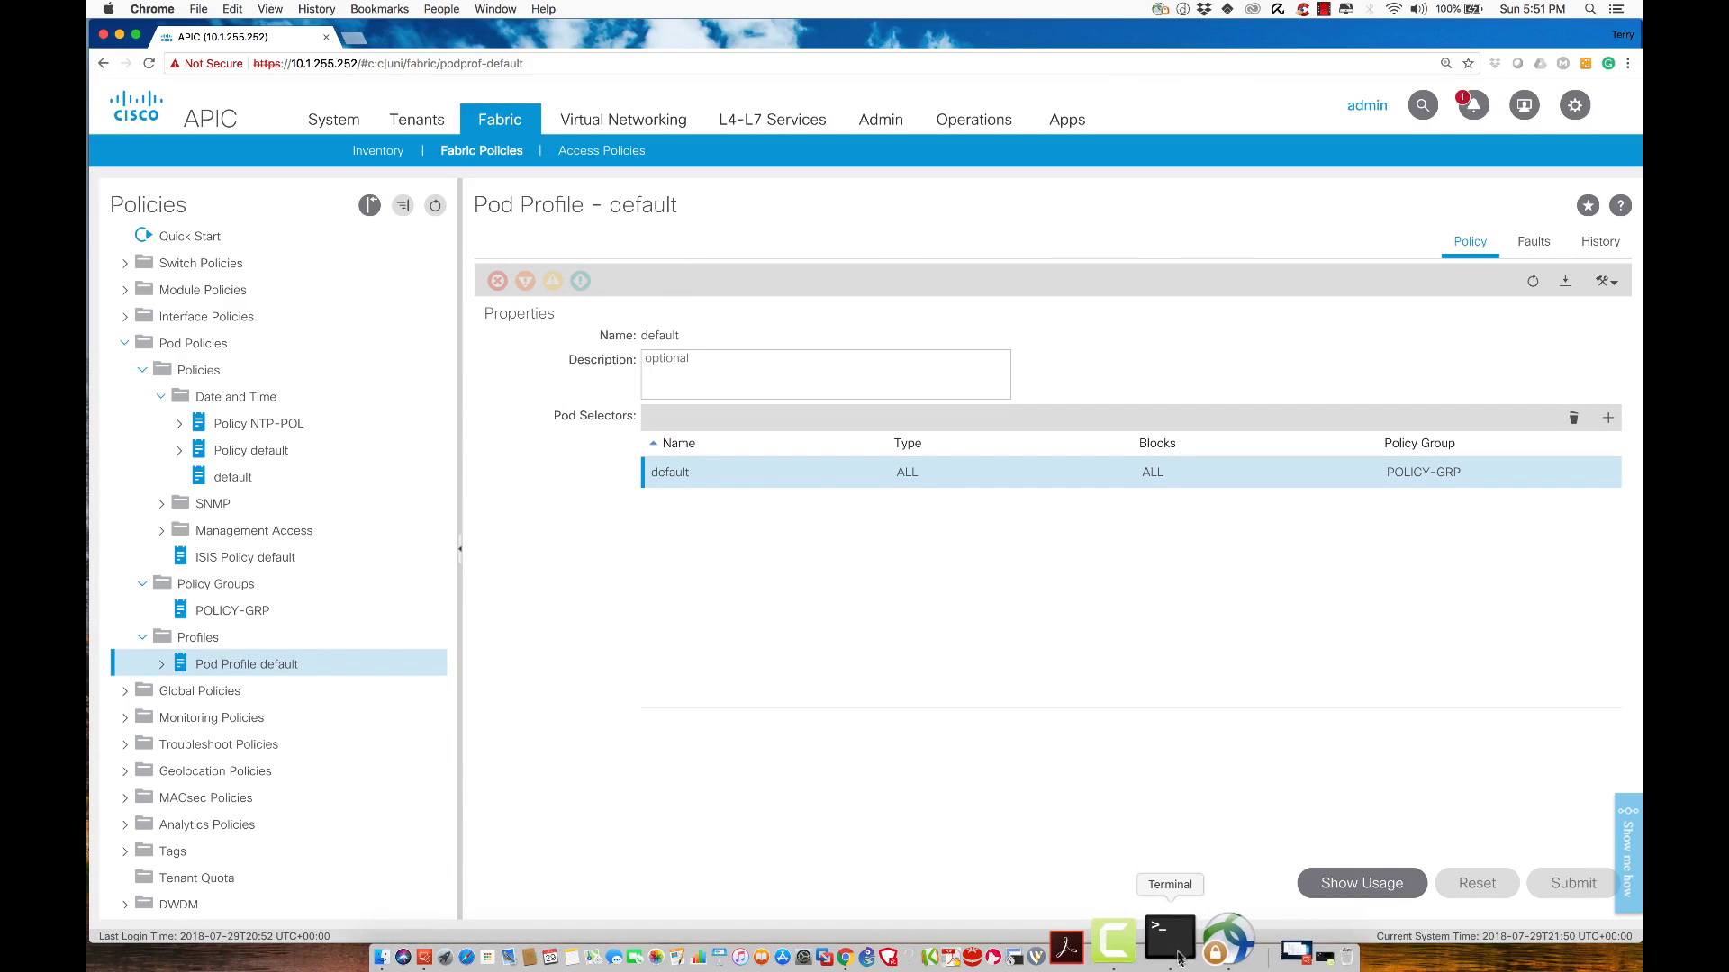
Run show ntpq on the APIC and highlight the 10.1.1.1 row at stratum 16
left_click(1174, 945)
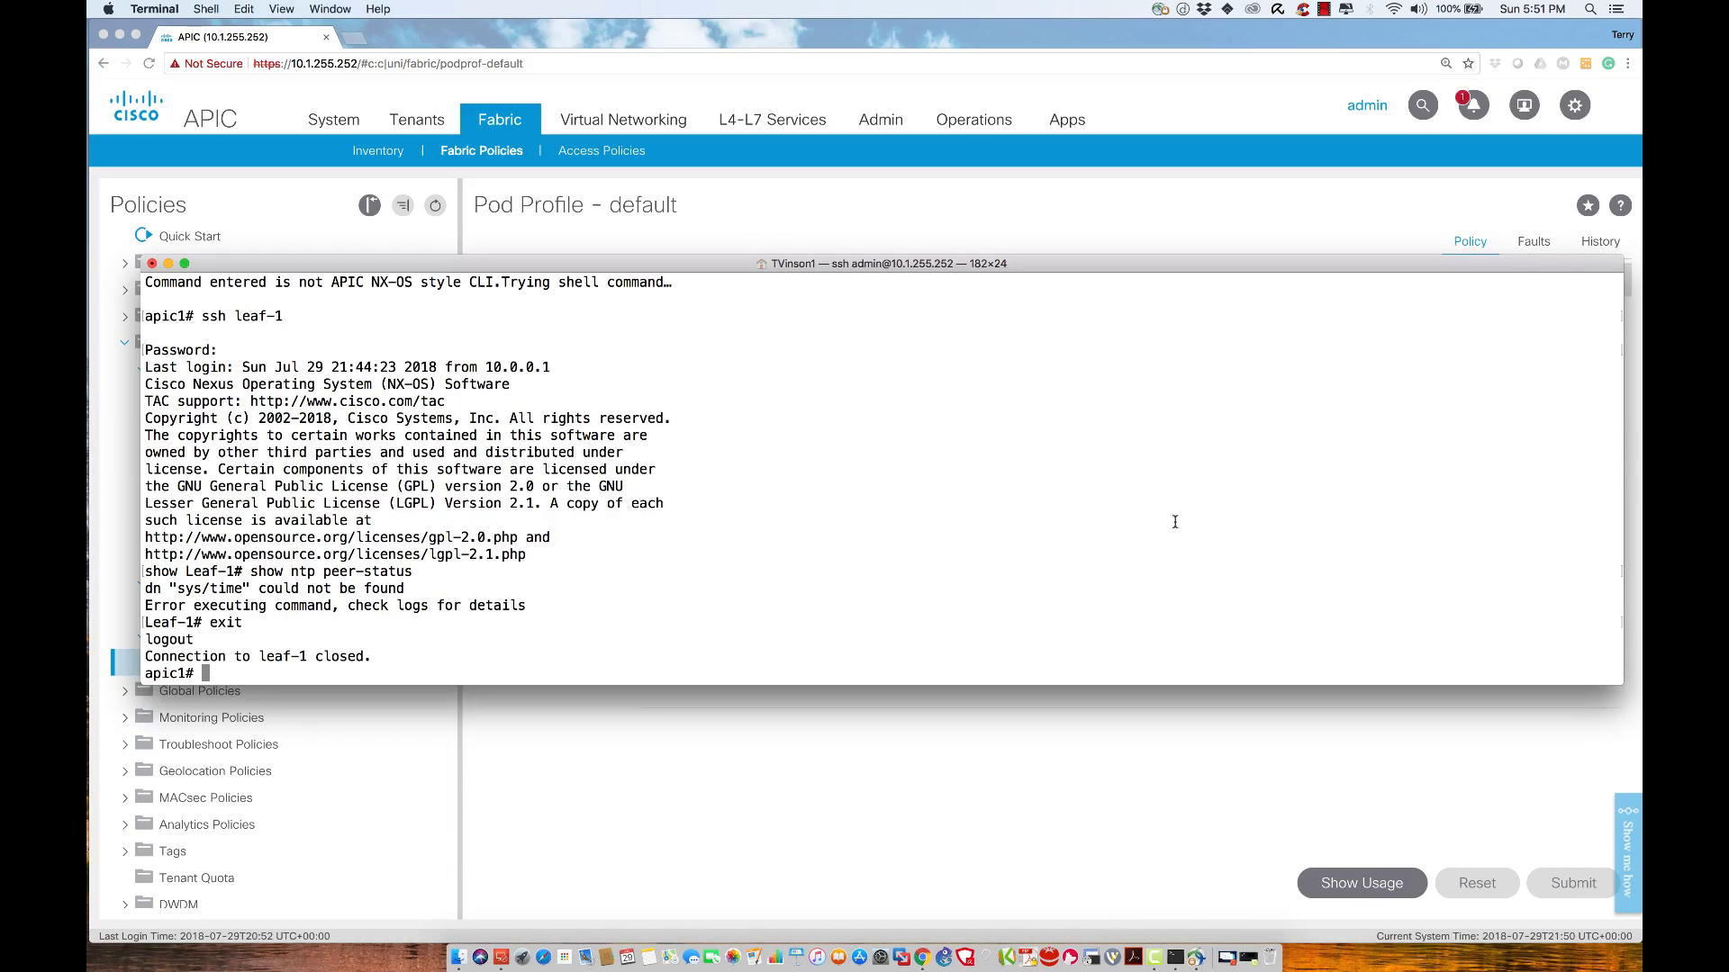
key("Up")
key("ctrl+u")
type("show ntpq")
key("Return")
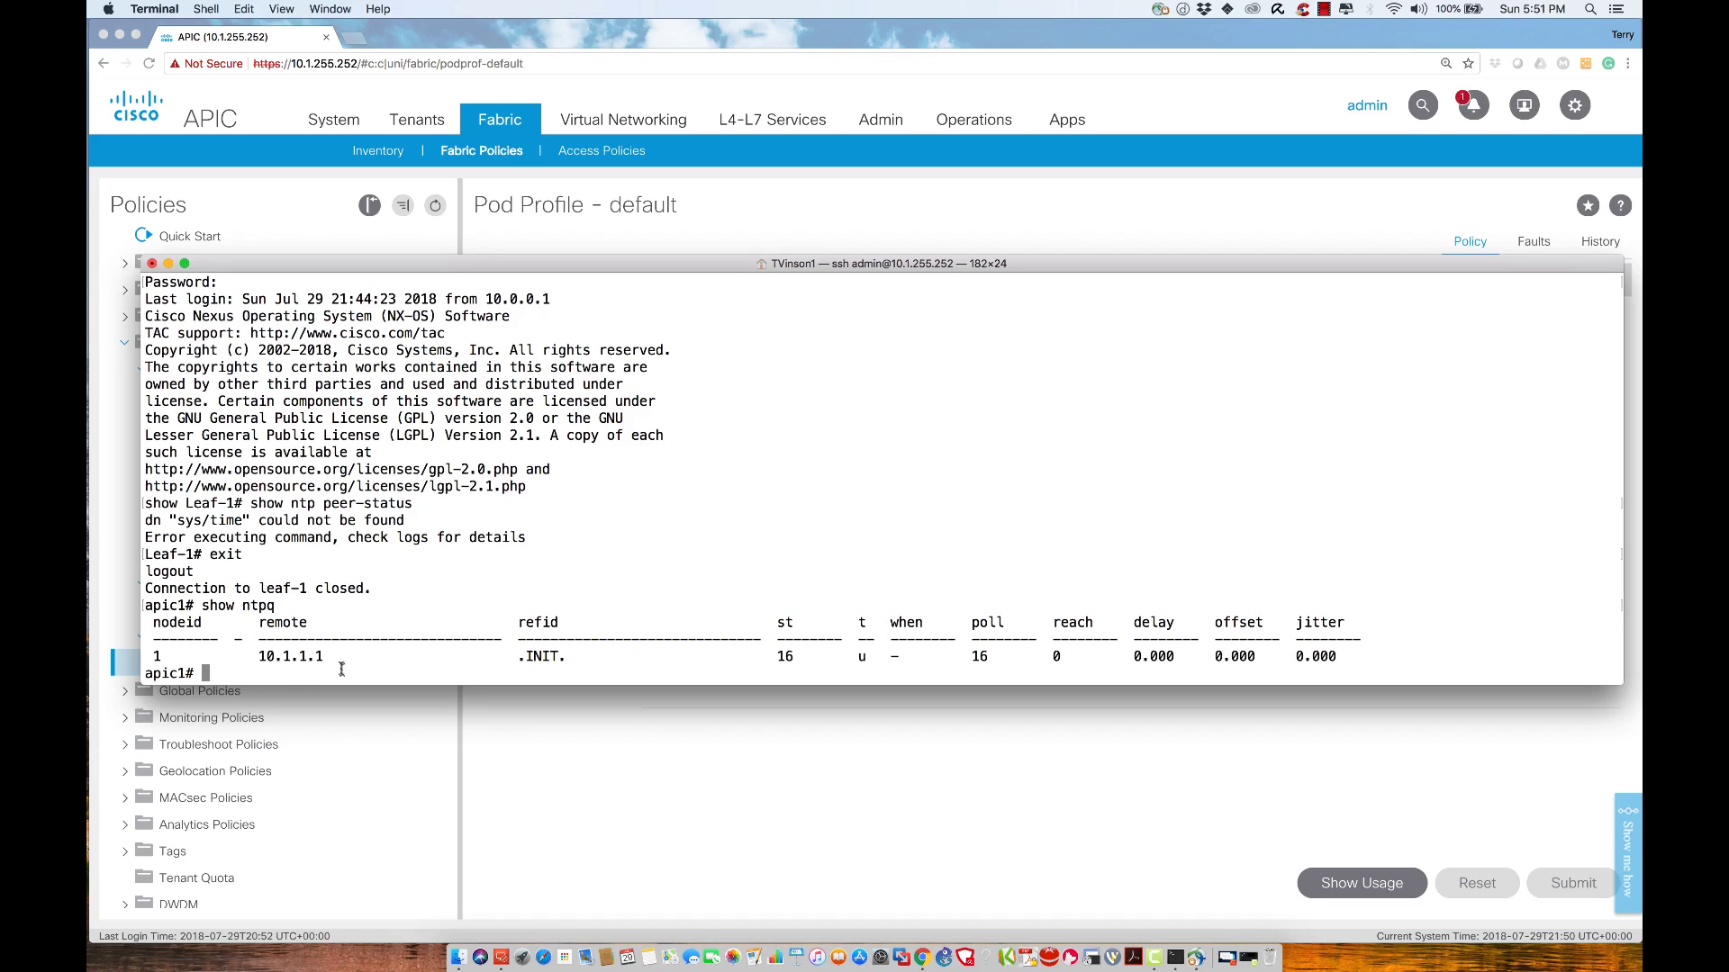
double_click(285, 668)
triple_click(289, 657)
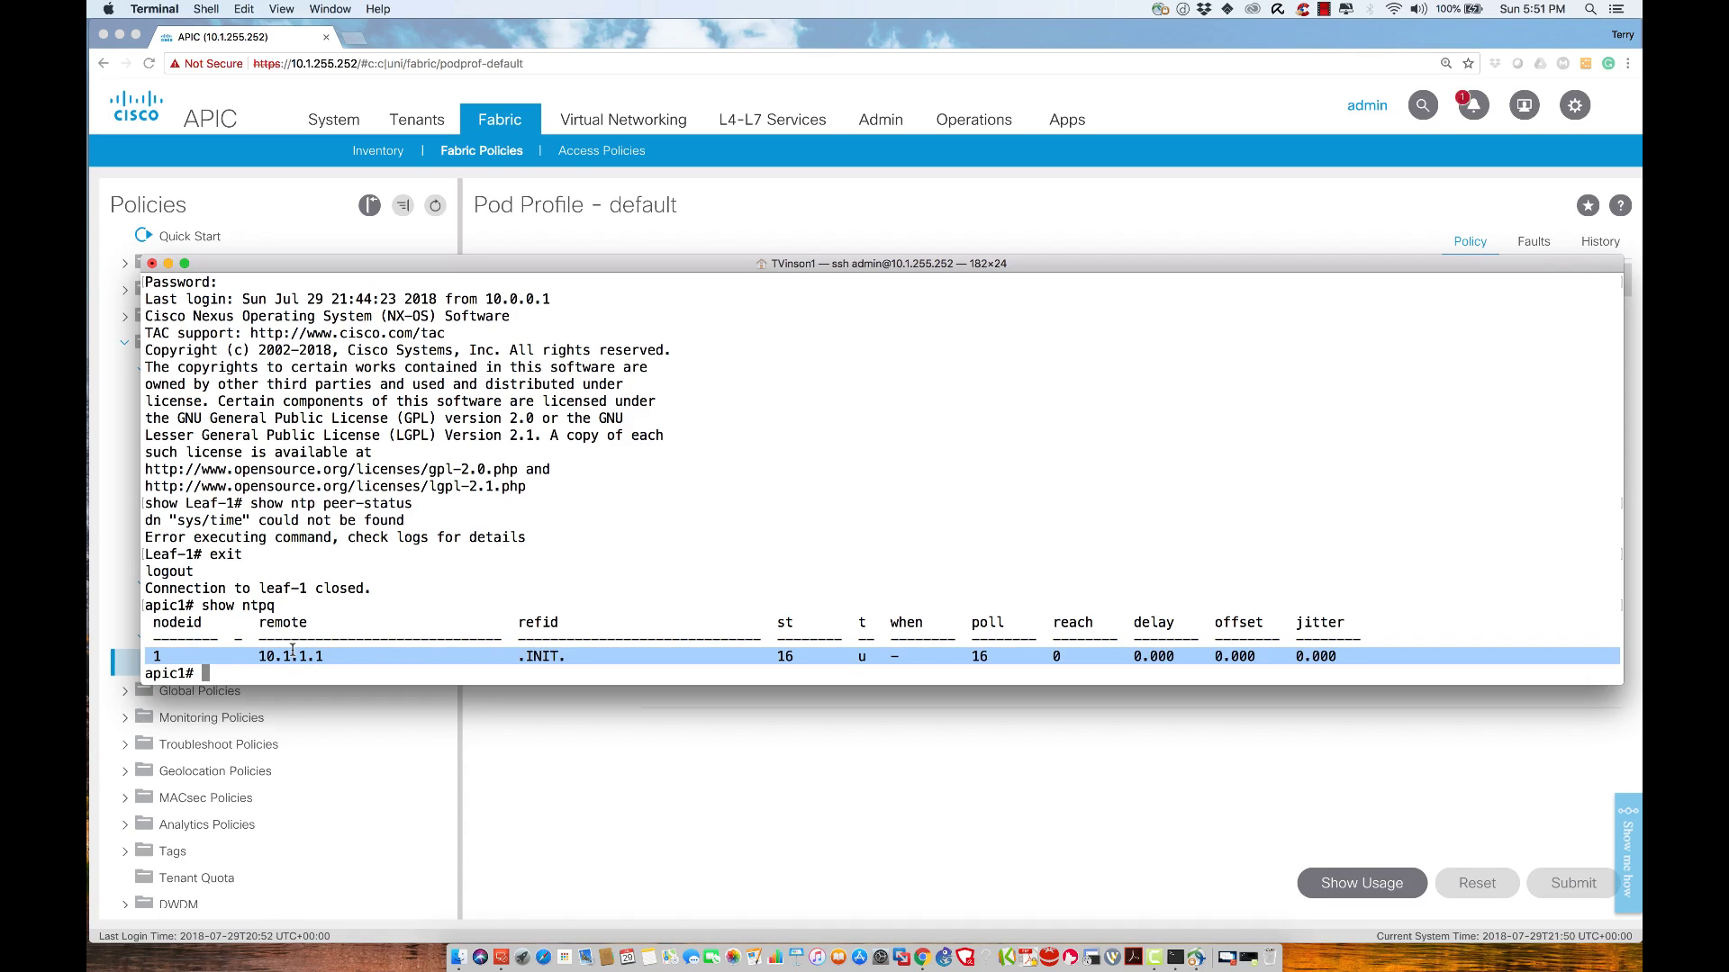
double_click(778, 662)
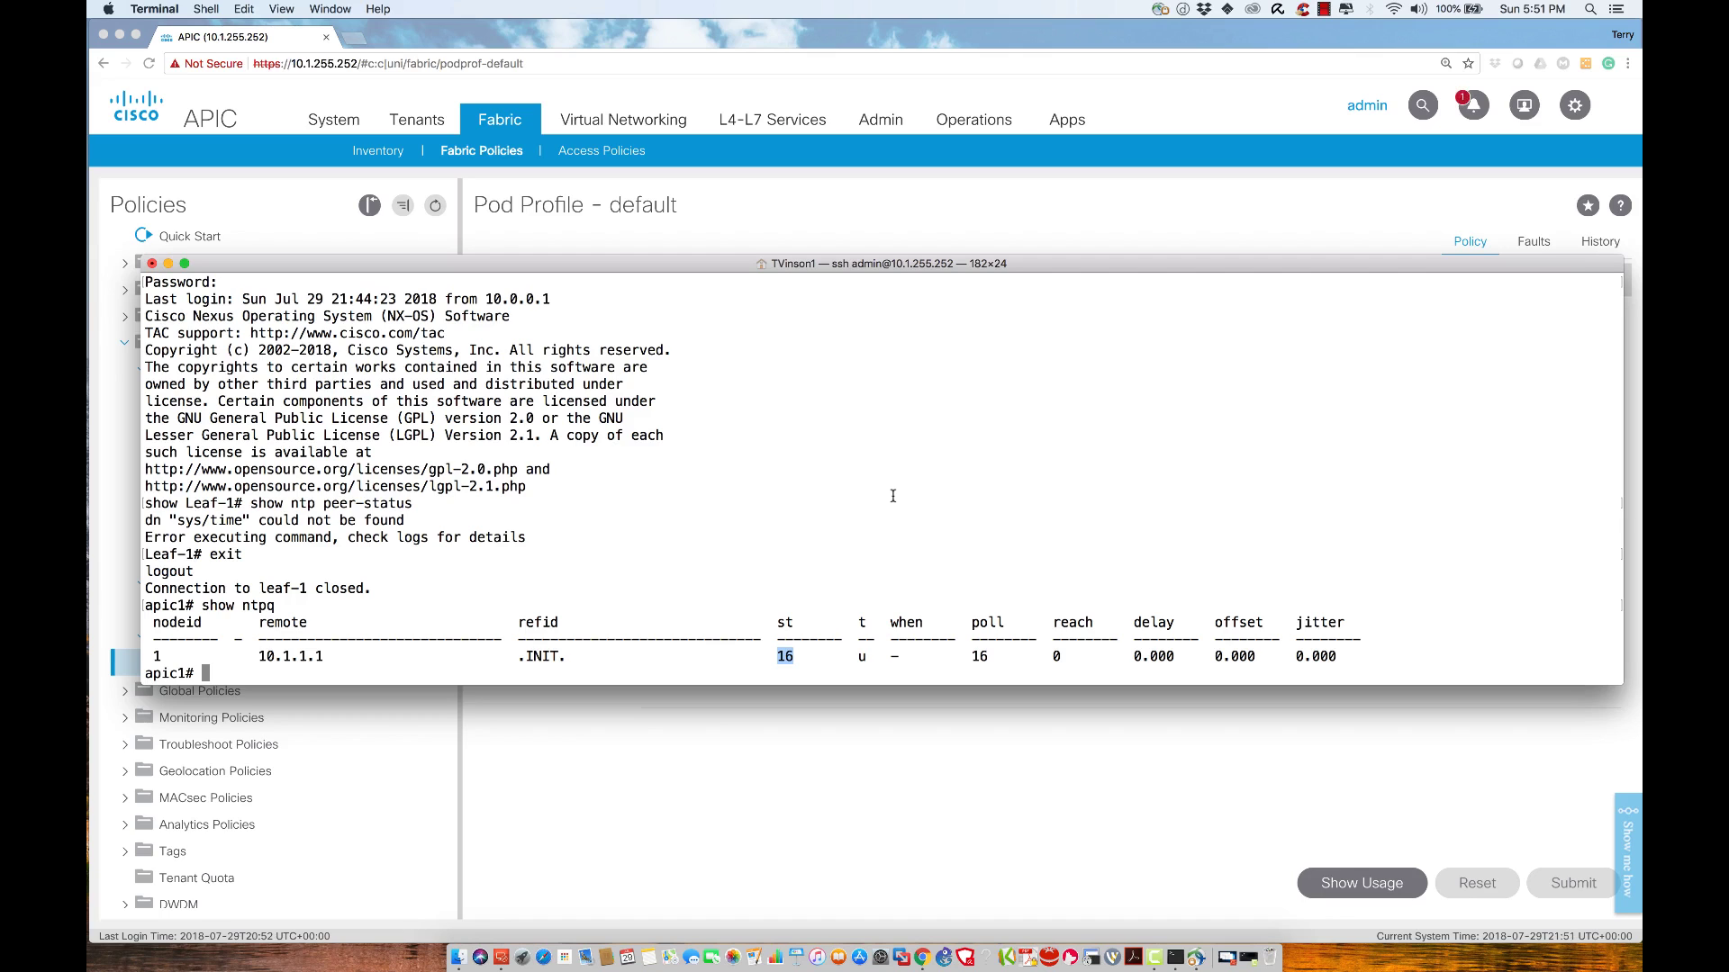
Rerun show ntpq twice; 10.1.1.1 still shows the .INIT. reference
key("Up")
key("Return")
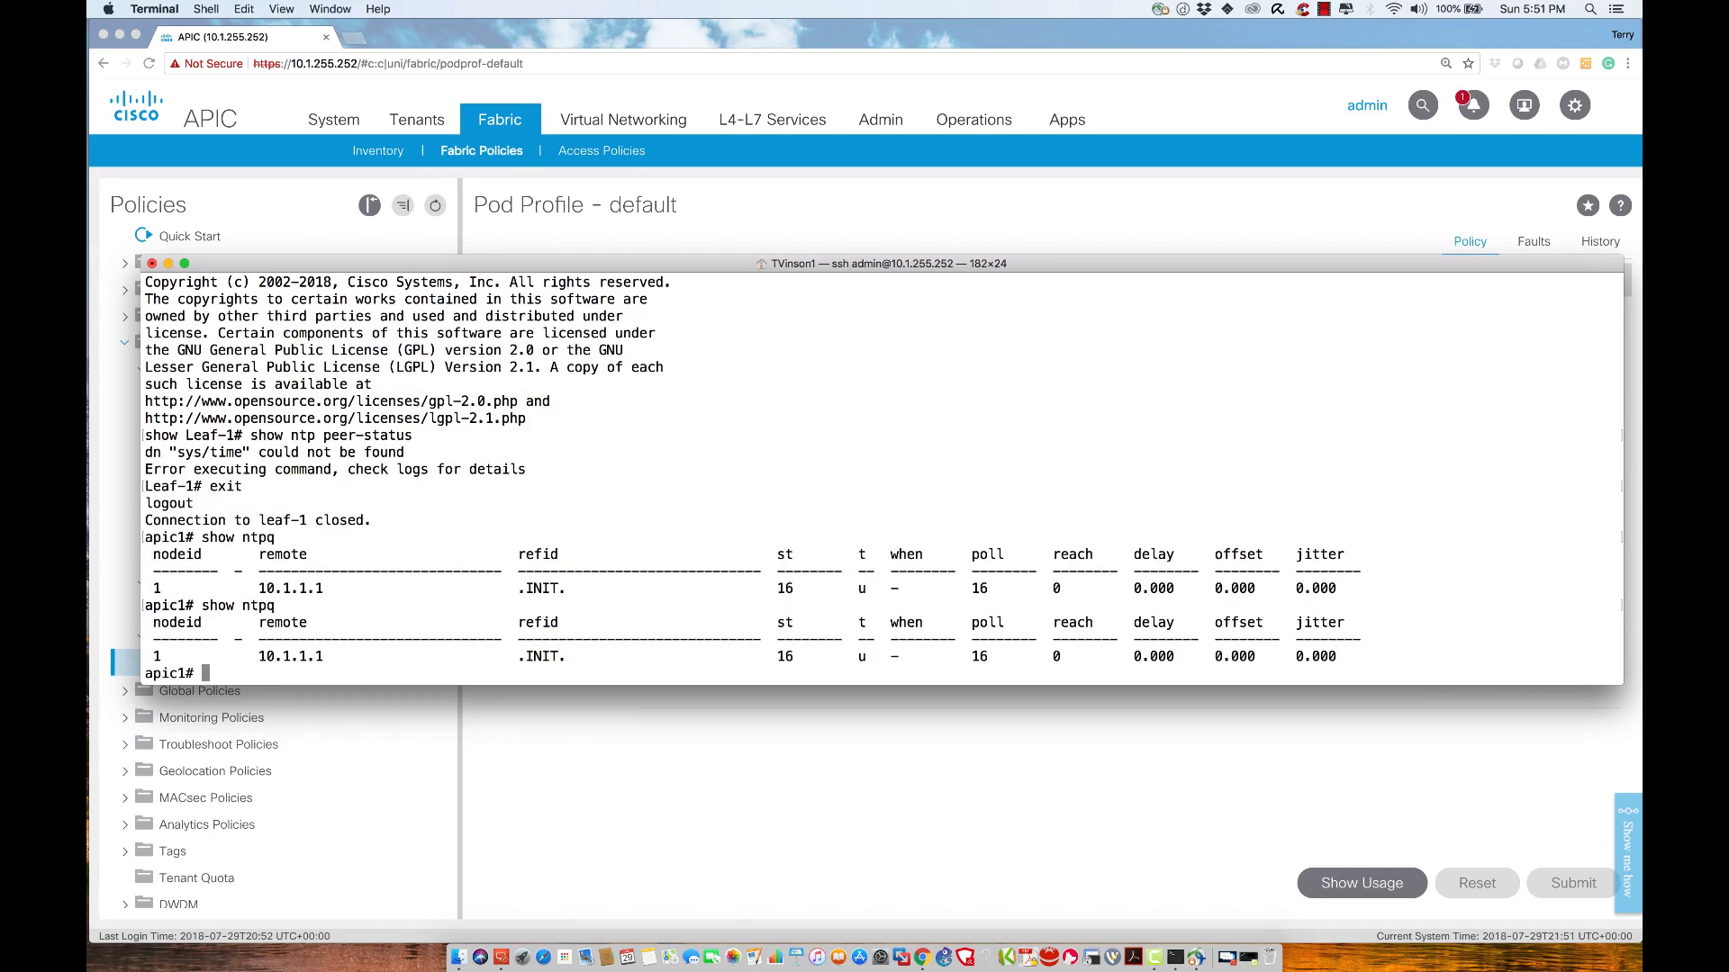
key("Up")
key("Return")
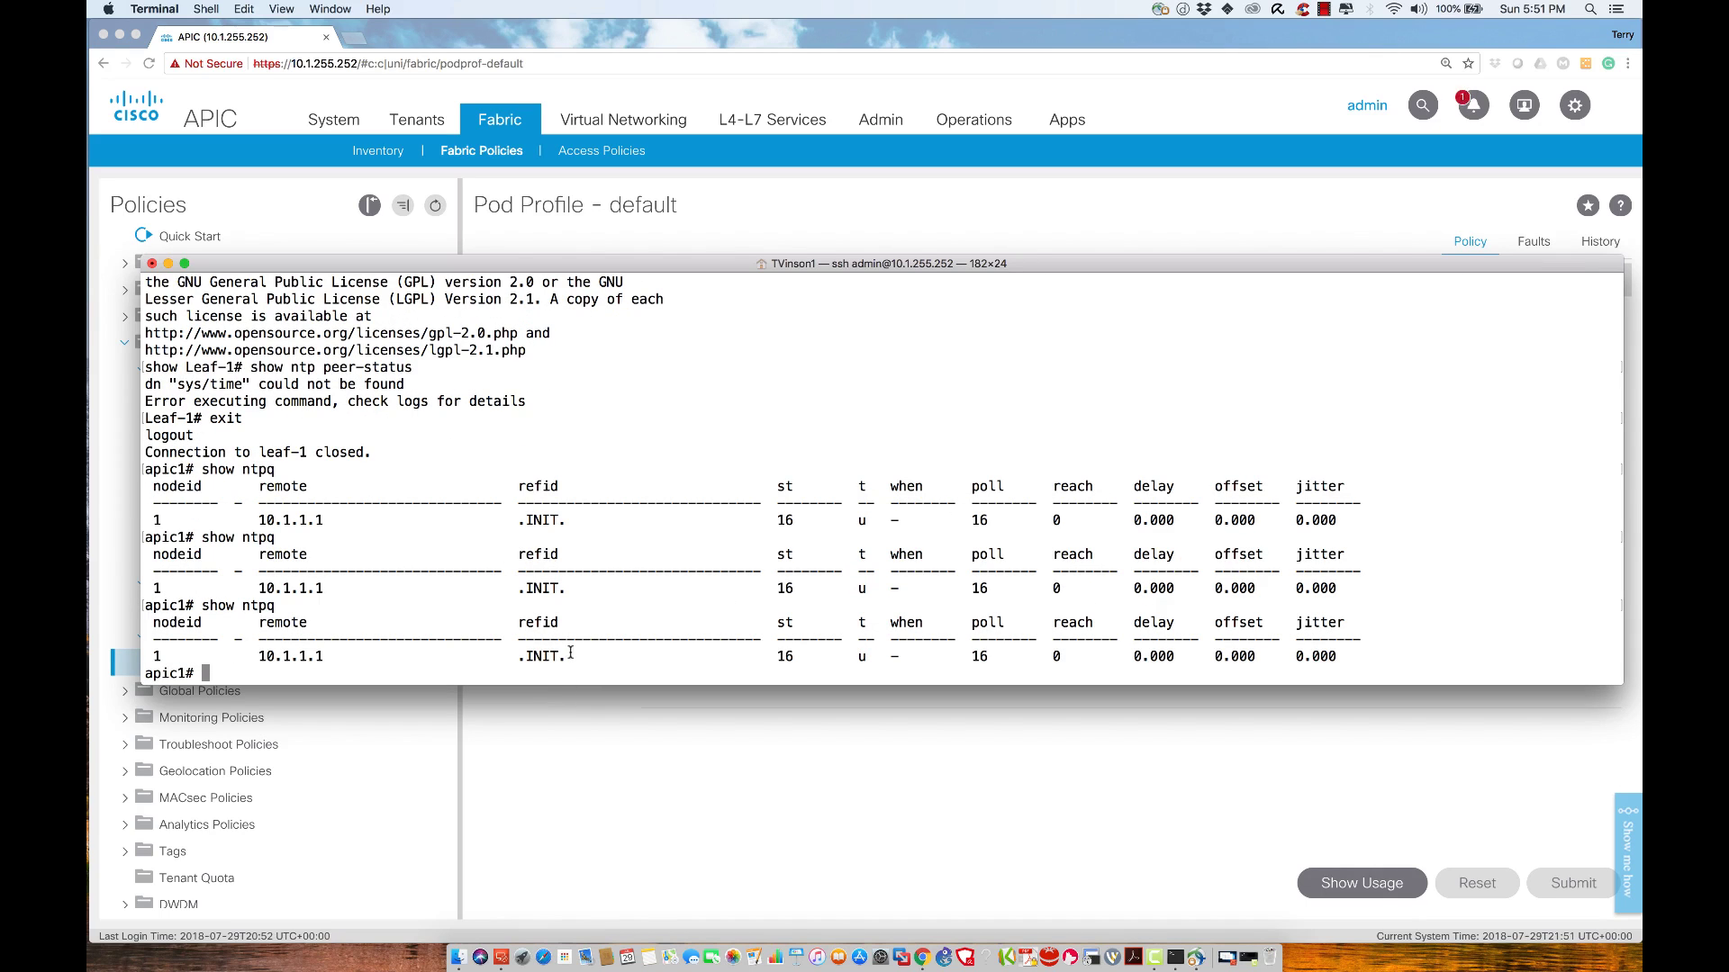
left_click_drag(571, 655, 509, 651)
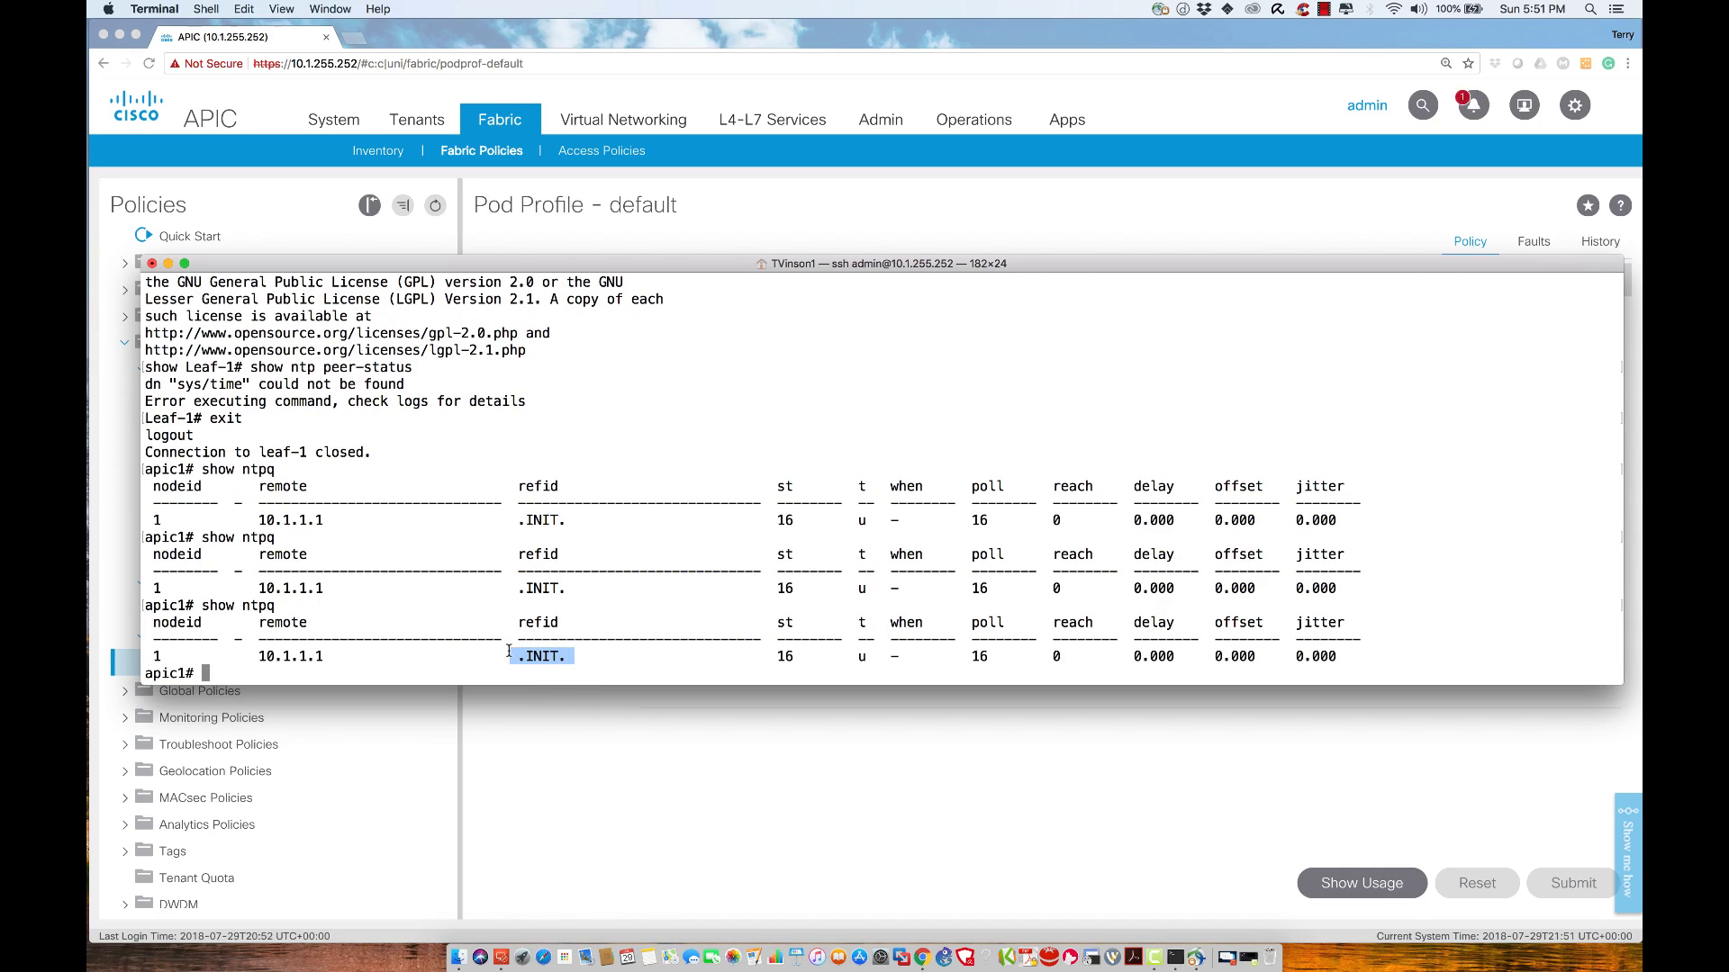
left_click(726, 433)
SSH into leaf-1 with ssh leaf-1 and log in with its password
type("ssh leaf")
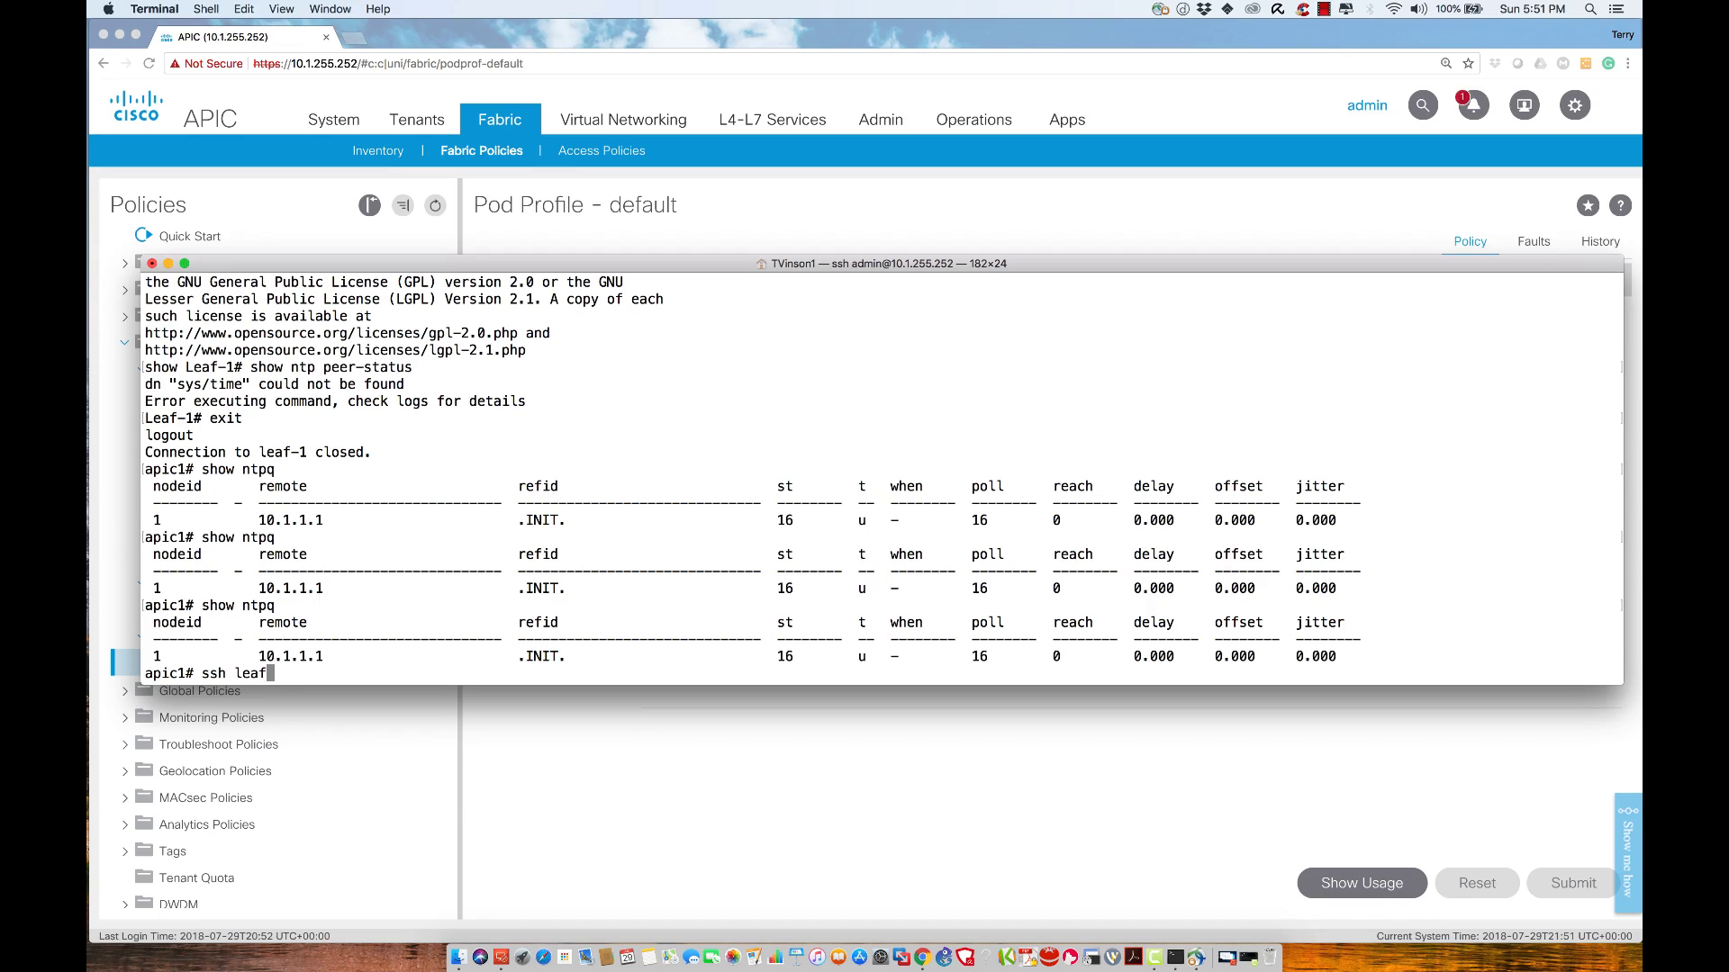
type("-1")
key("Return")
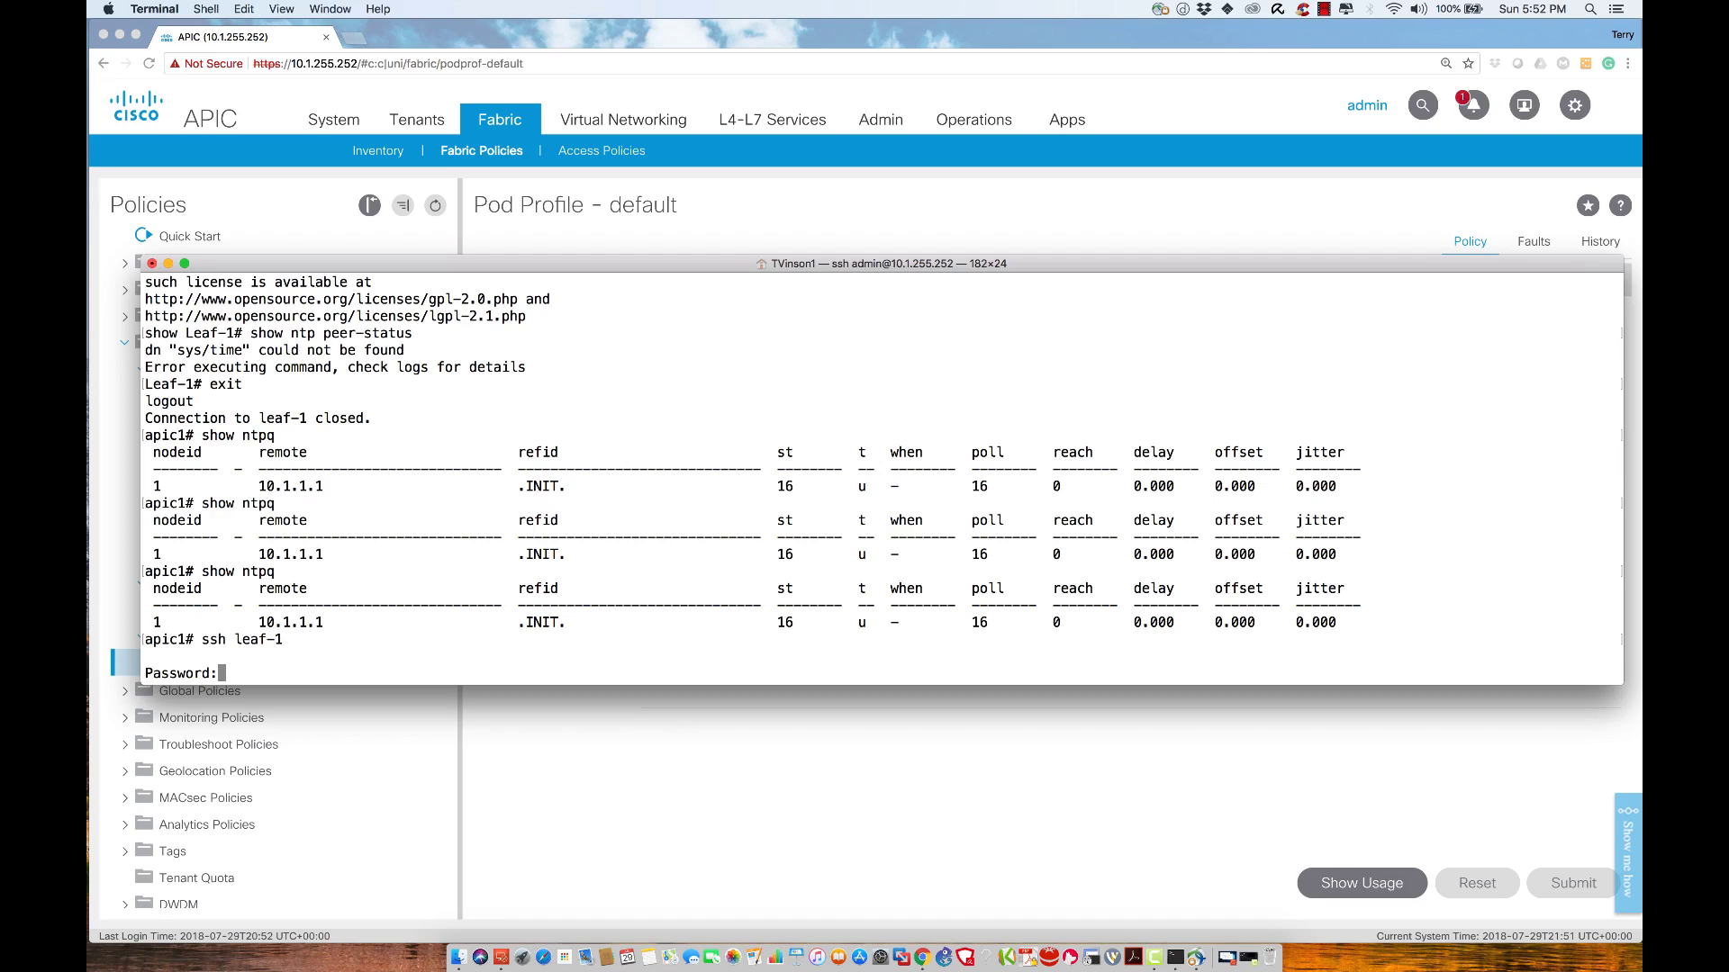
key("Return")
key("Return")
key("Return")
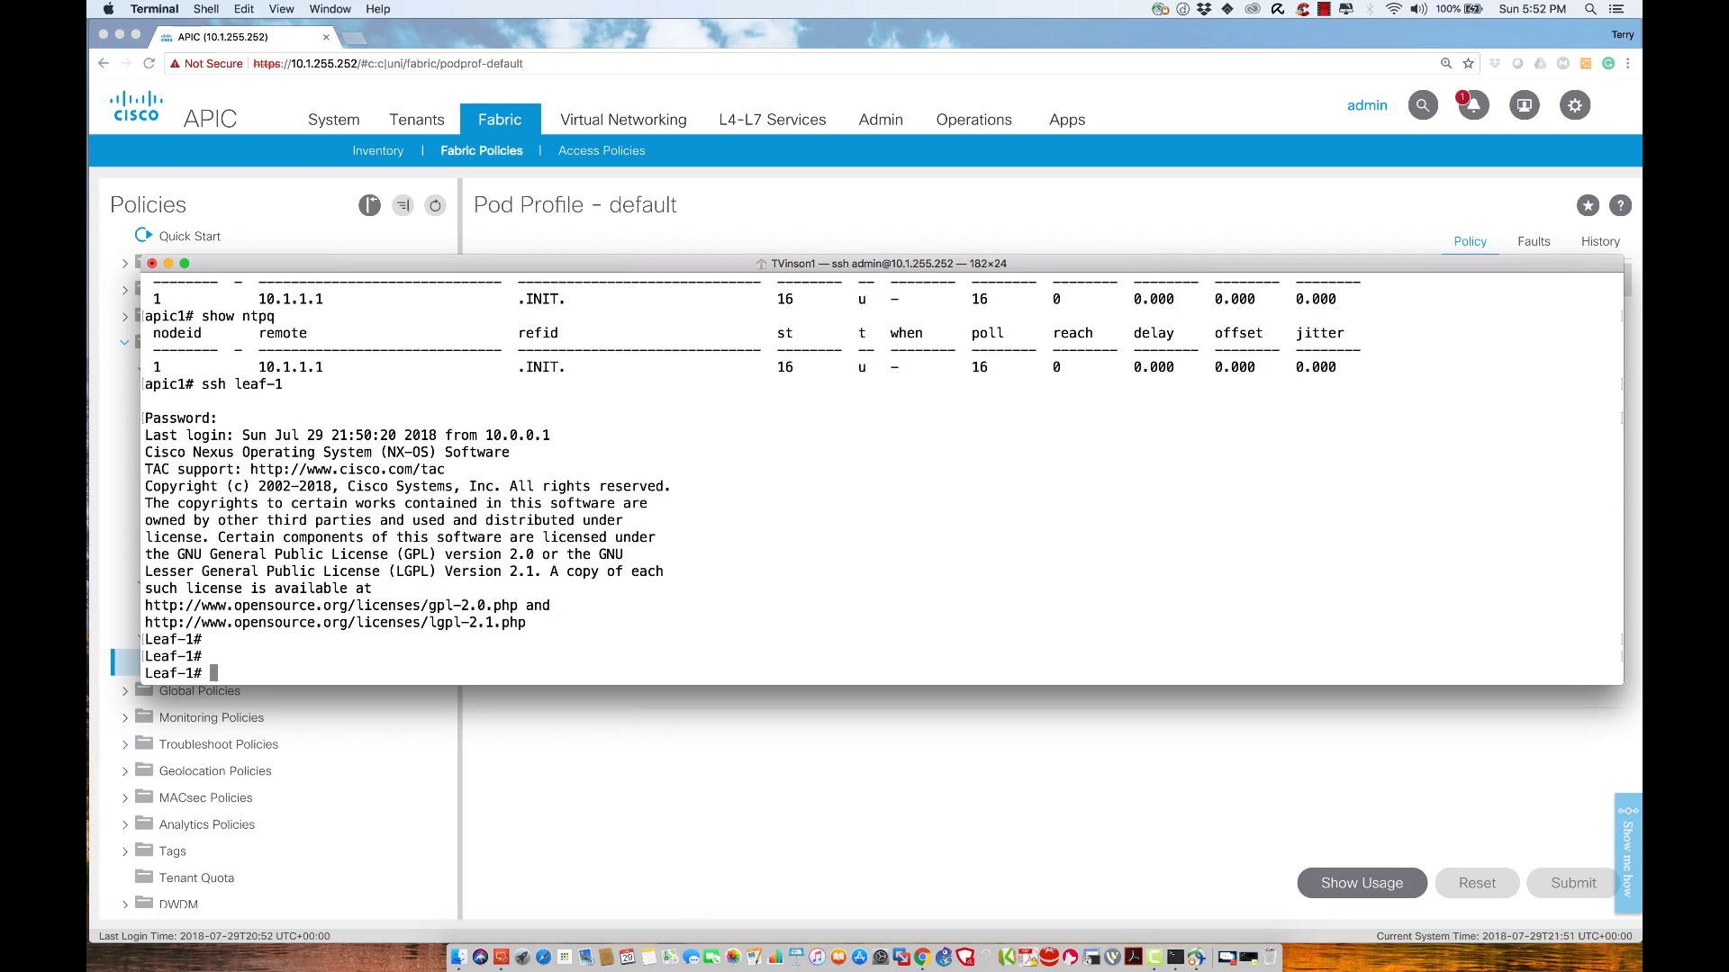
Run show ntp peer-status on leaf-1 twice, showing 10.1.1.1 at stratum 16
type("show ntp ")
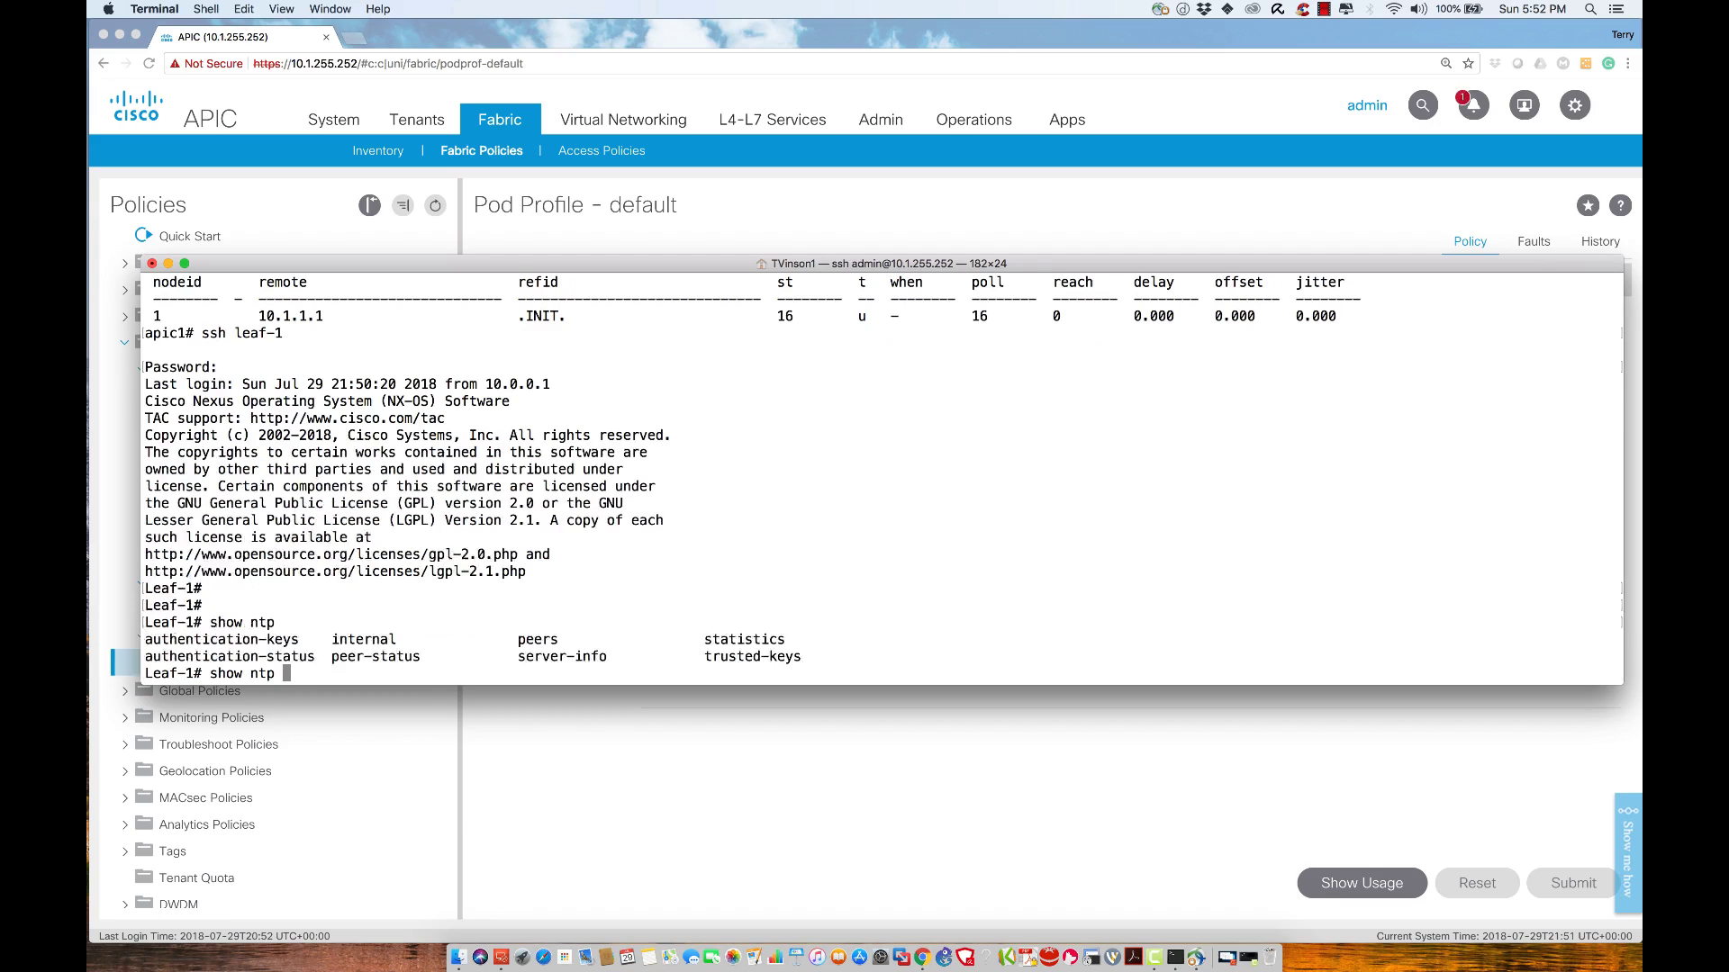
type("?peer-status")
key("Return")
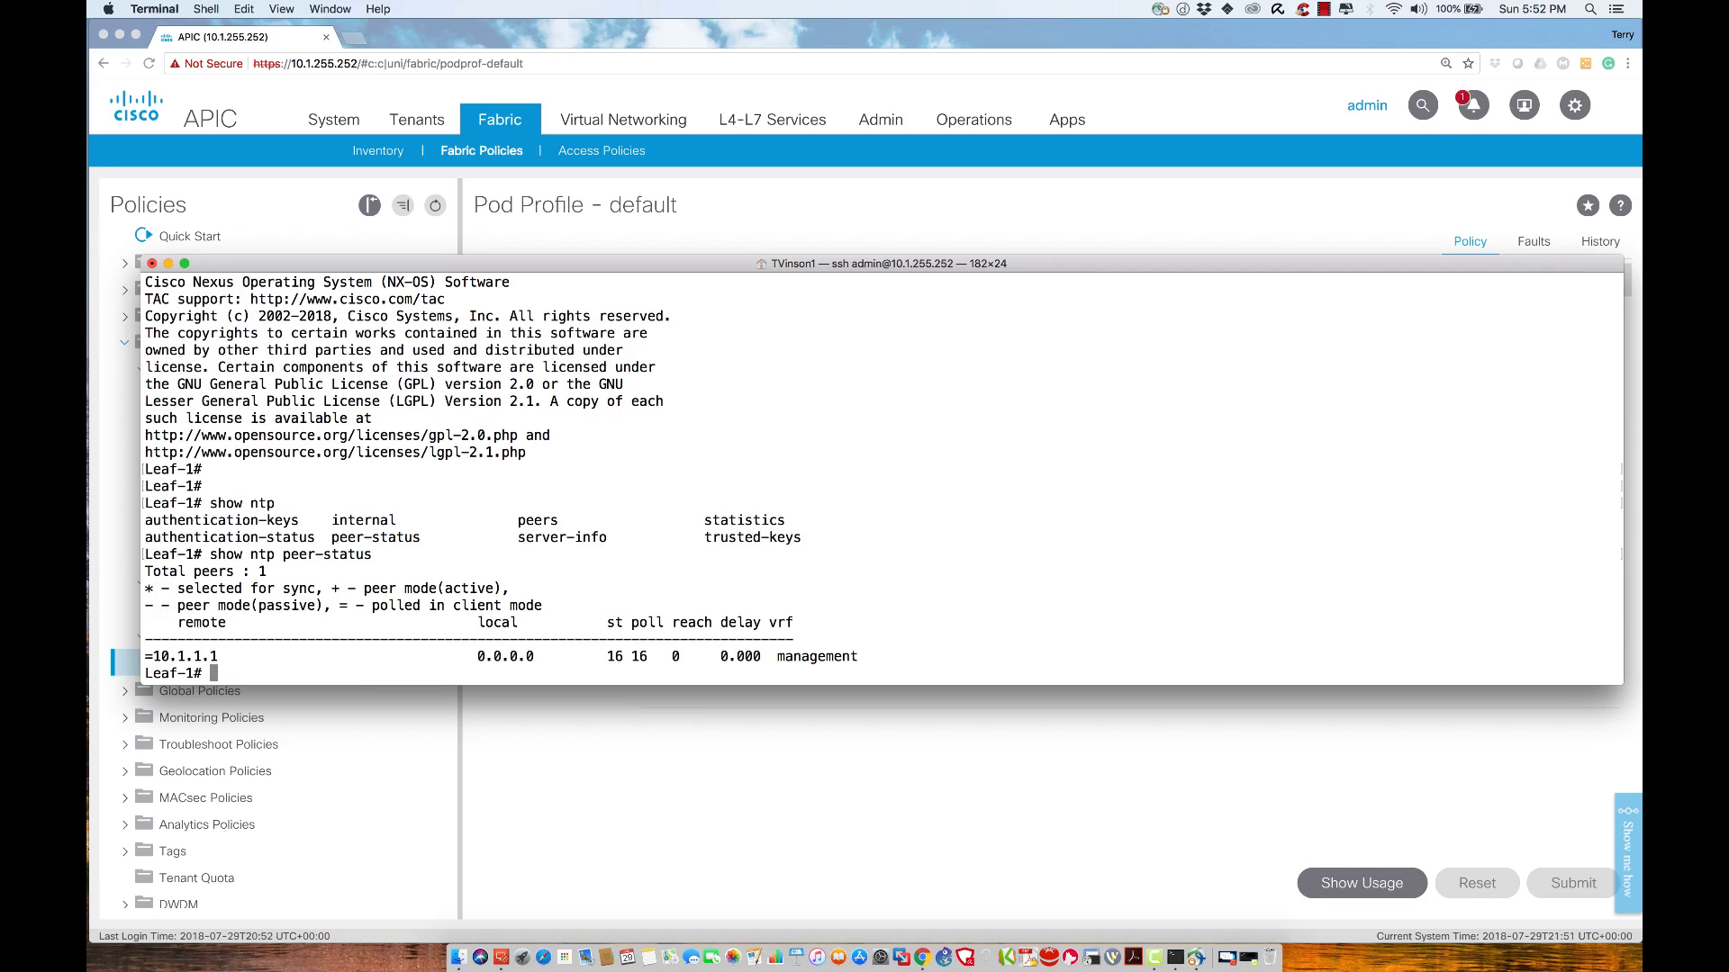
double_click(611, 655)
key("Up")
key("Down")
key("Up")
key("Return")
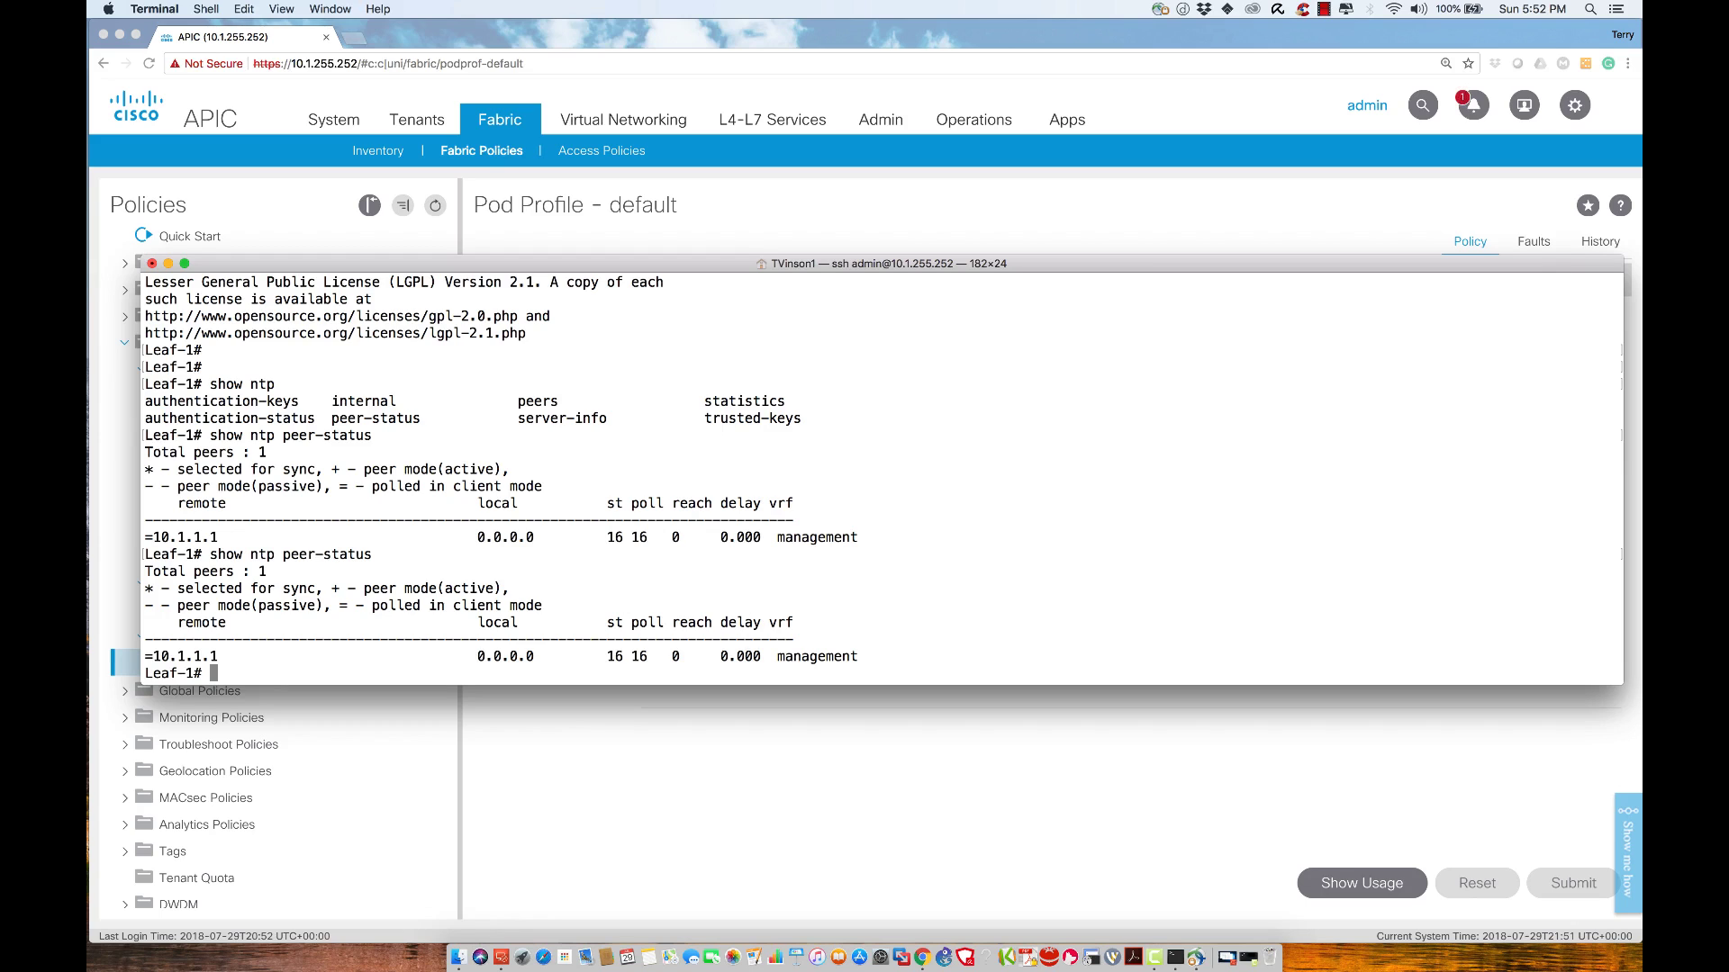
Ping NTP server 10.1.1.1 from Leaf-1, then stop the ping
type("ping 10.1.1.1.1")
key("BackSpace")
key("BackSpace")
key("Return")
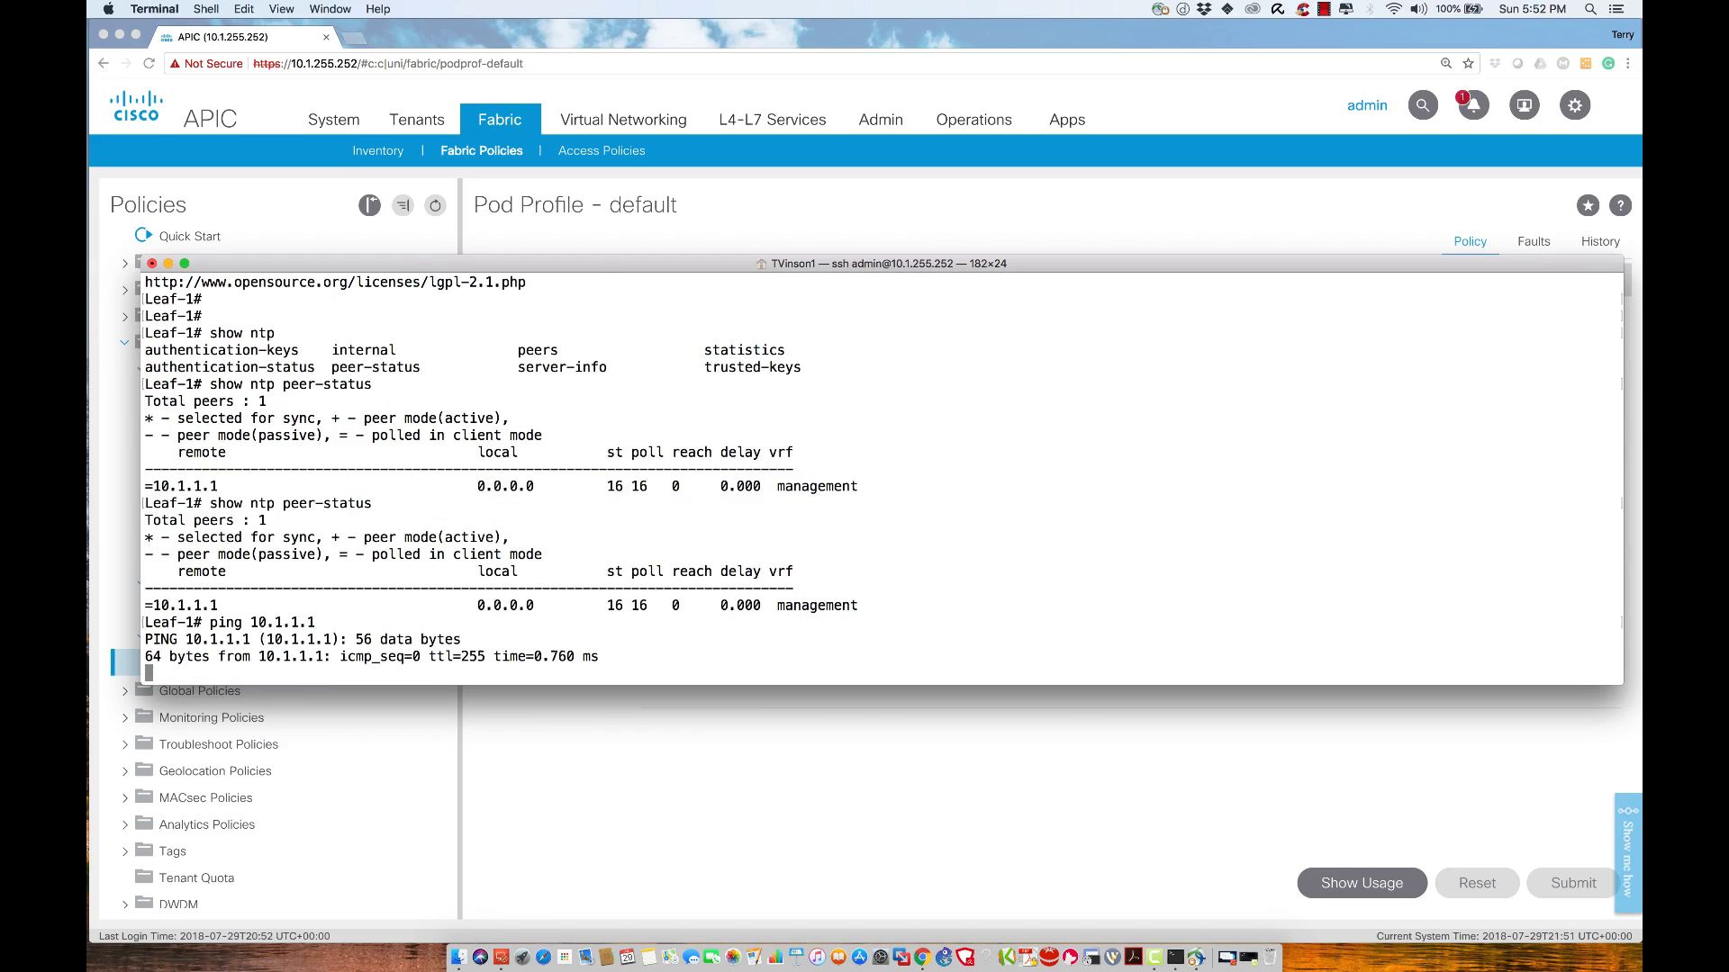
key("ctrl+c")
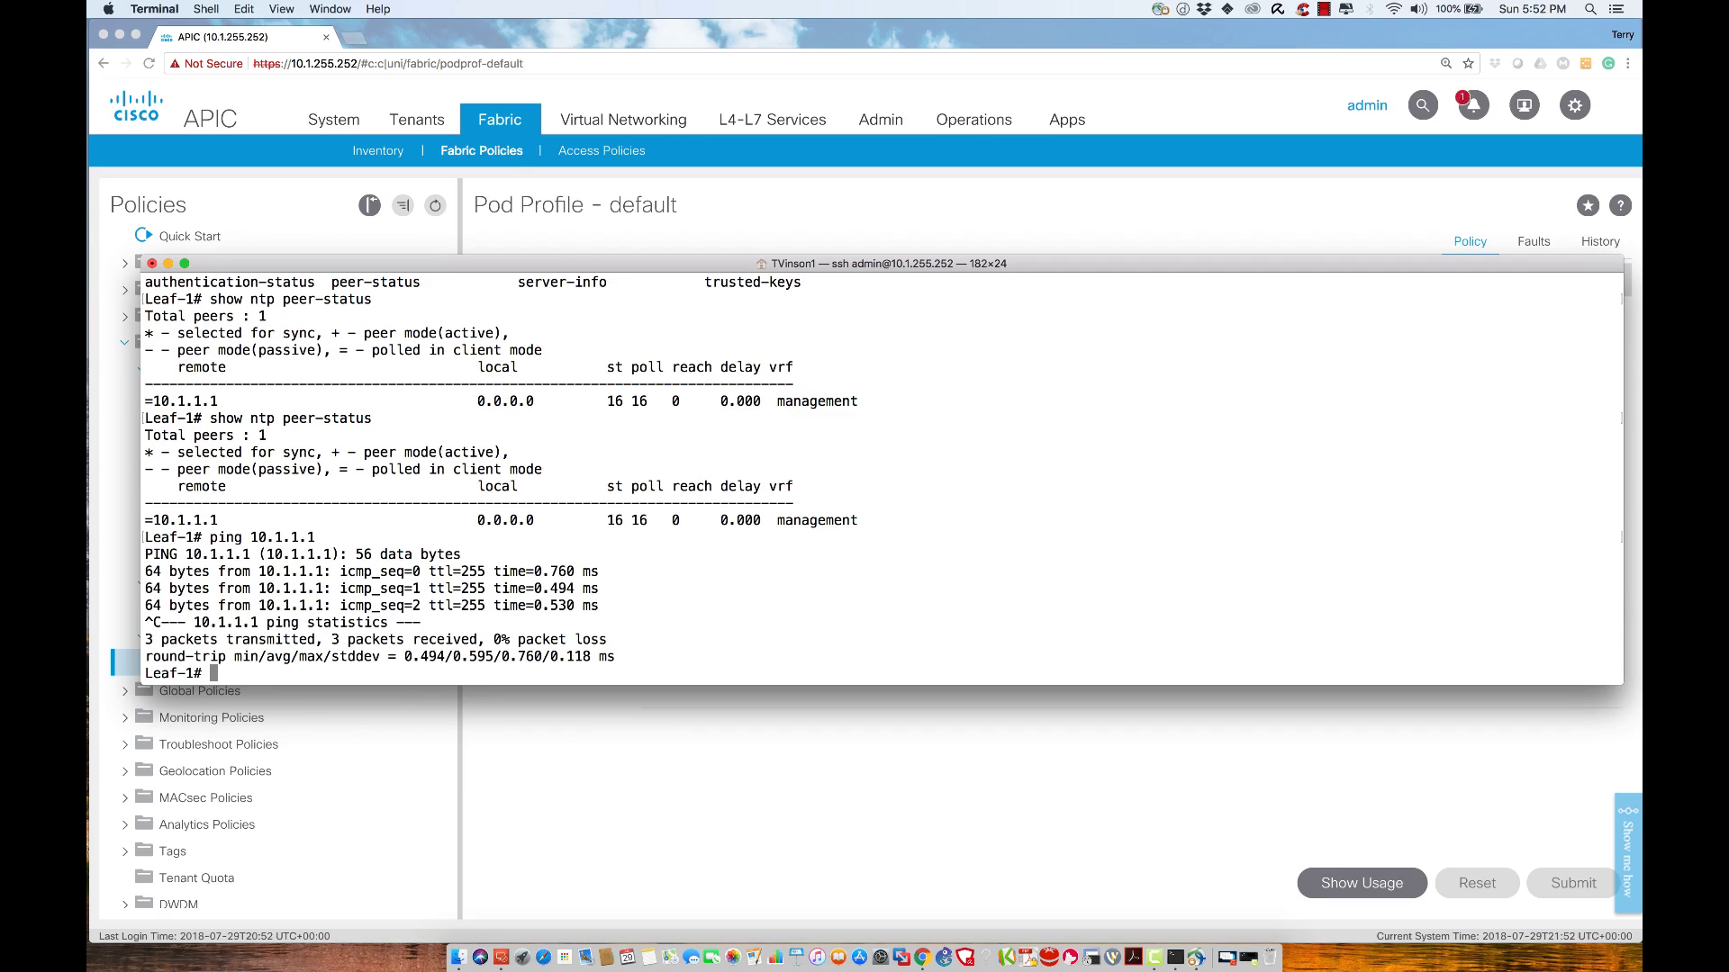
Run show ntp peers and highlight 10.1.1.1 as preferred server, no key, management VRF
type("show ntp ?")
key("question")
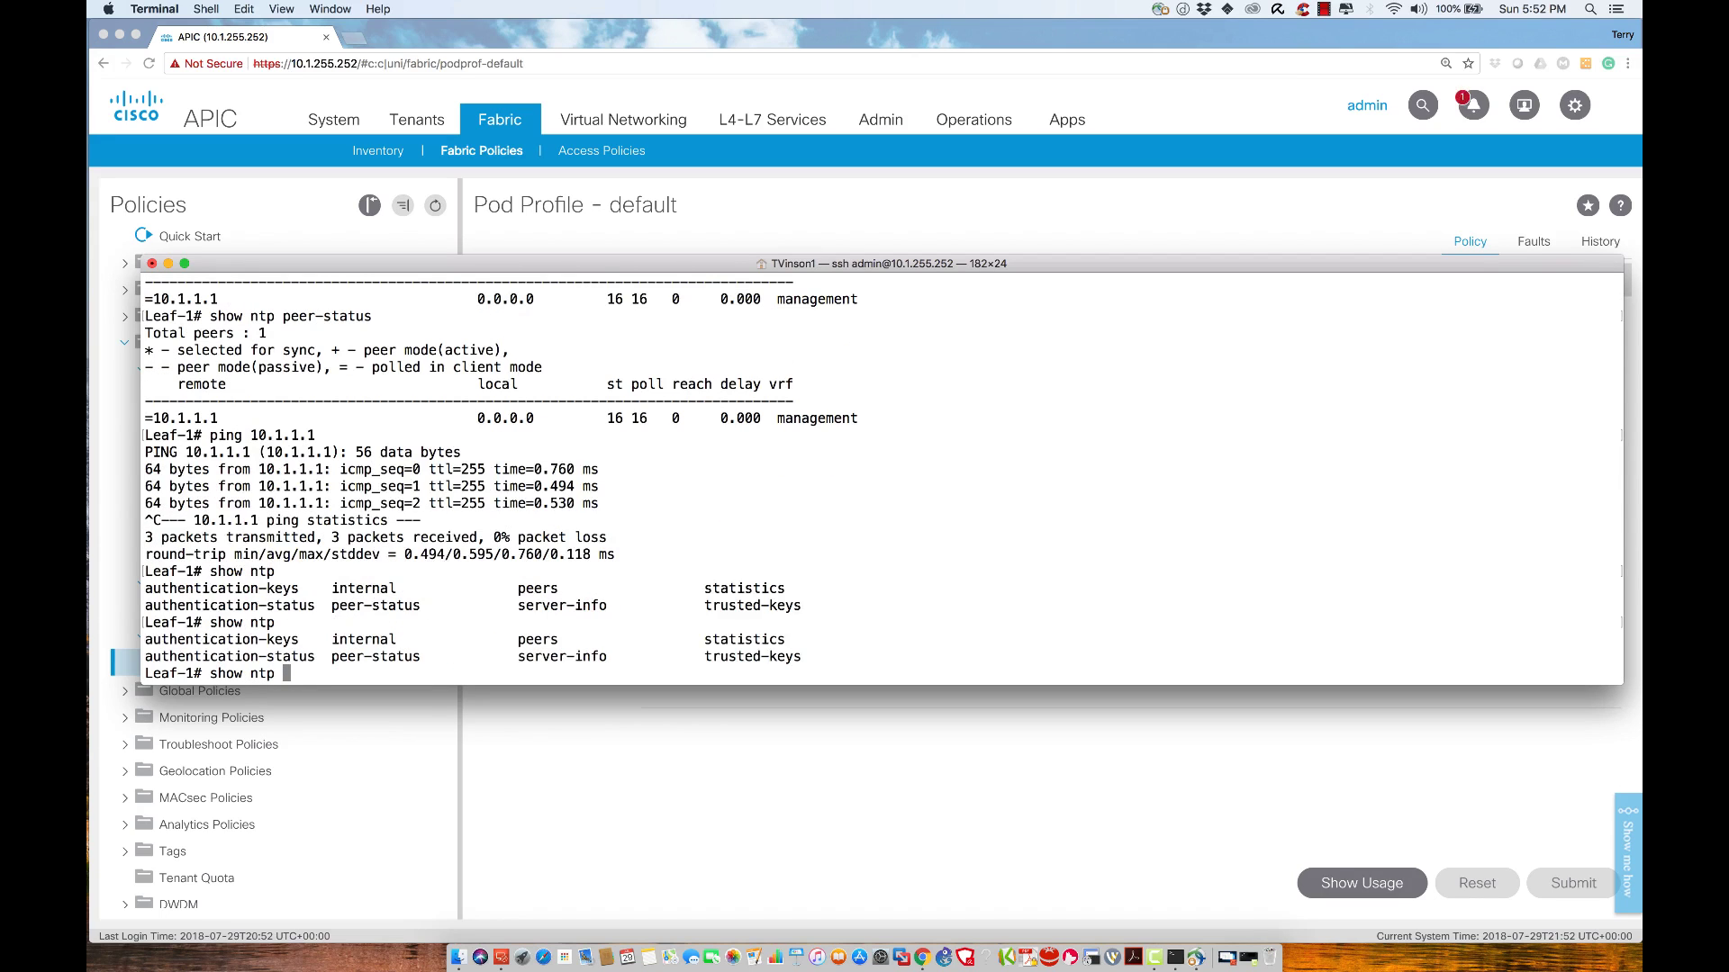
type("peers")
key("Return")
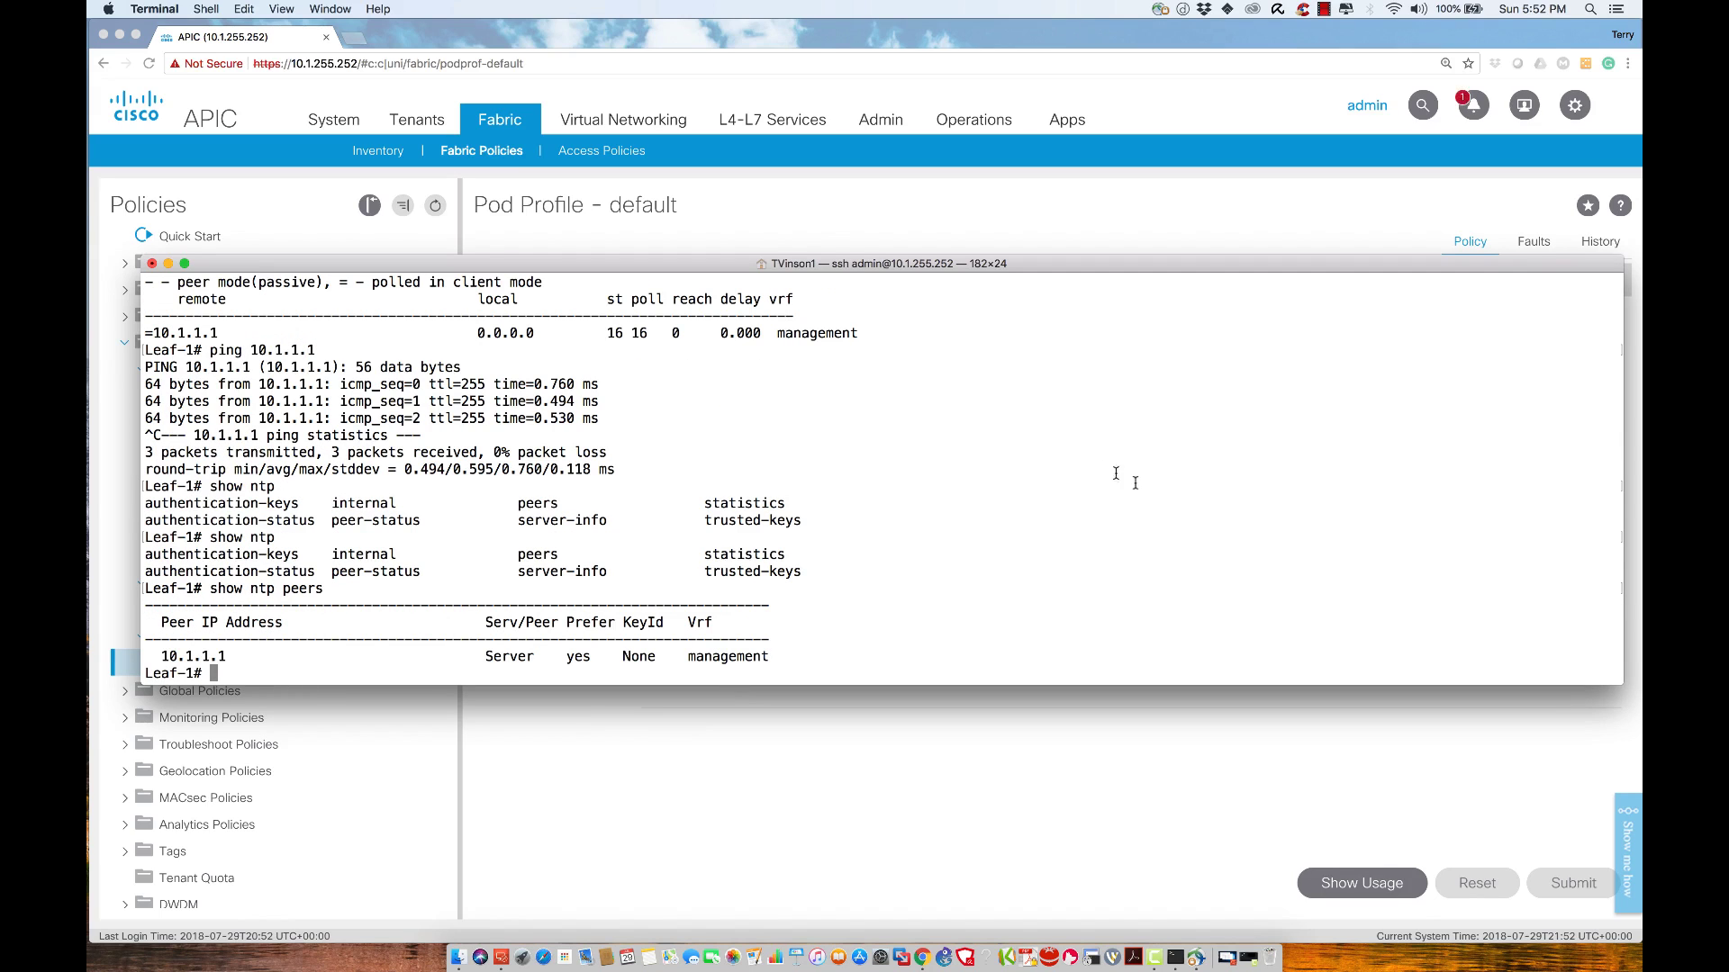
double_click(191, 655)
double_click(506, 655)
double_click(586, 655)
double_click(636, 654)
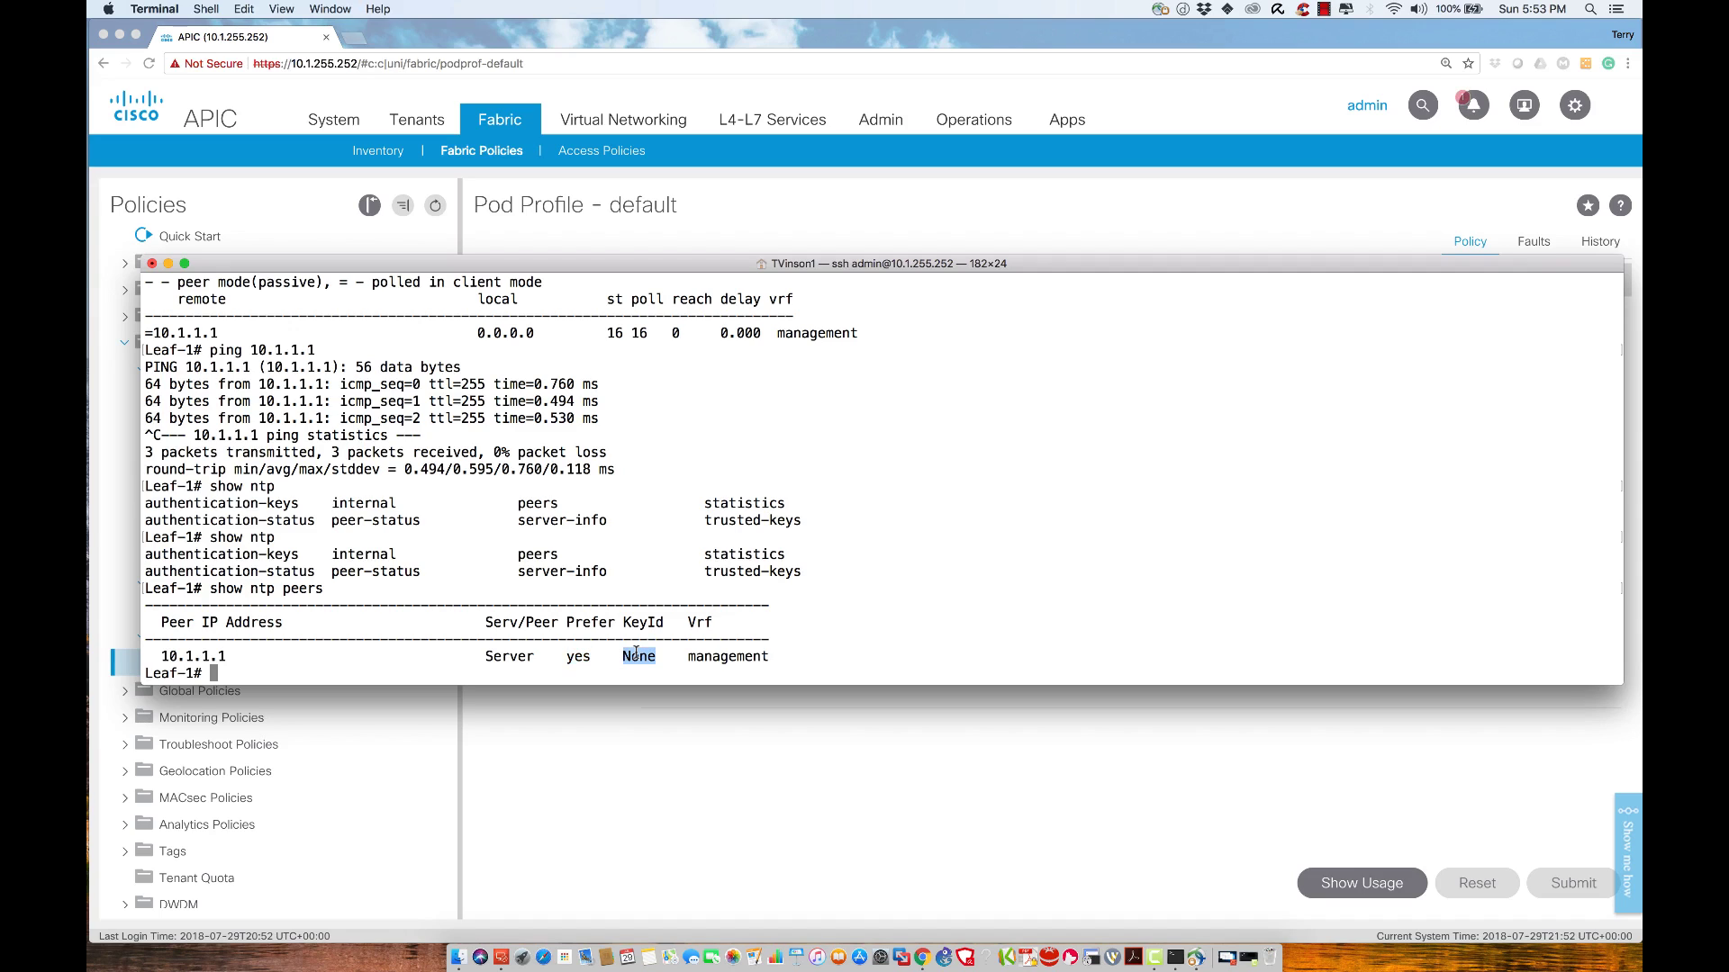
triple_click(723, 654)
double_click(723, 655)
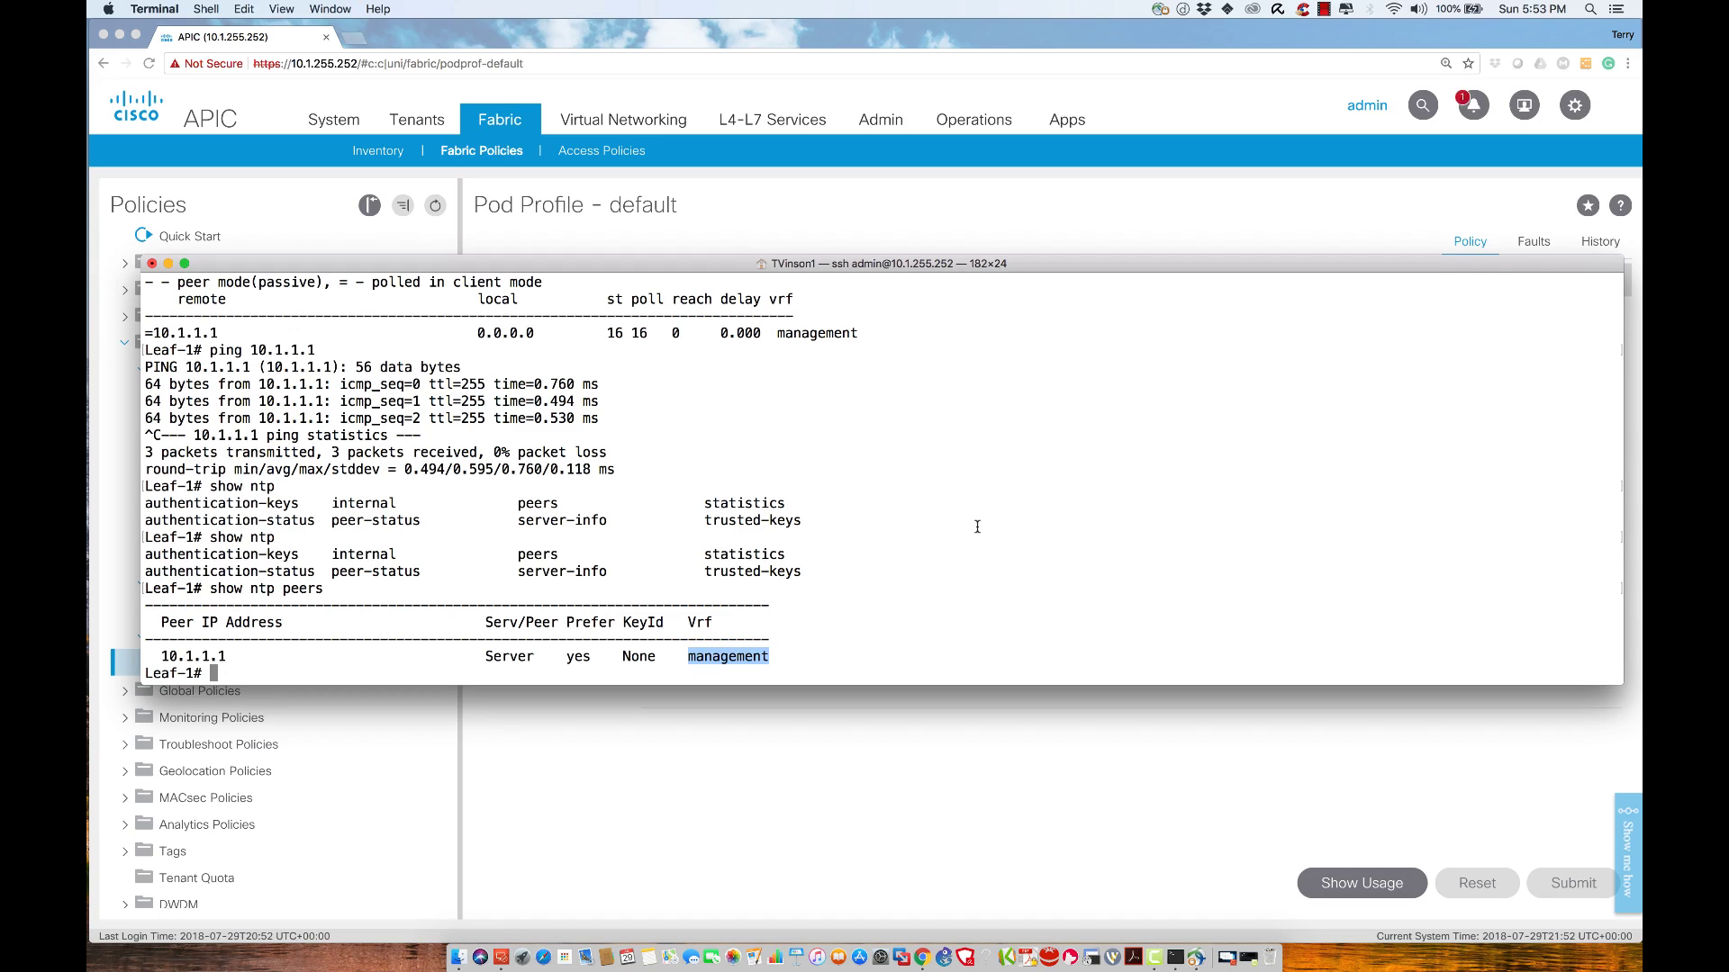
Repeat the 10.1.1.1 ping, ntp peers listing and show ntp peer-status on Leaf-1
key("Return")
key("Return")
key("Return")
key("Return")
key("Return")
key("Return")
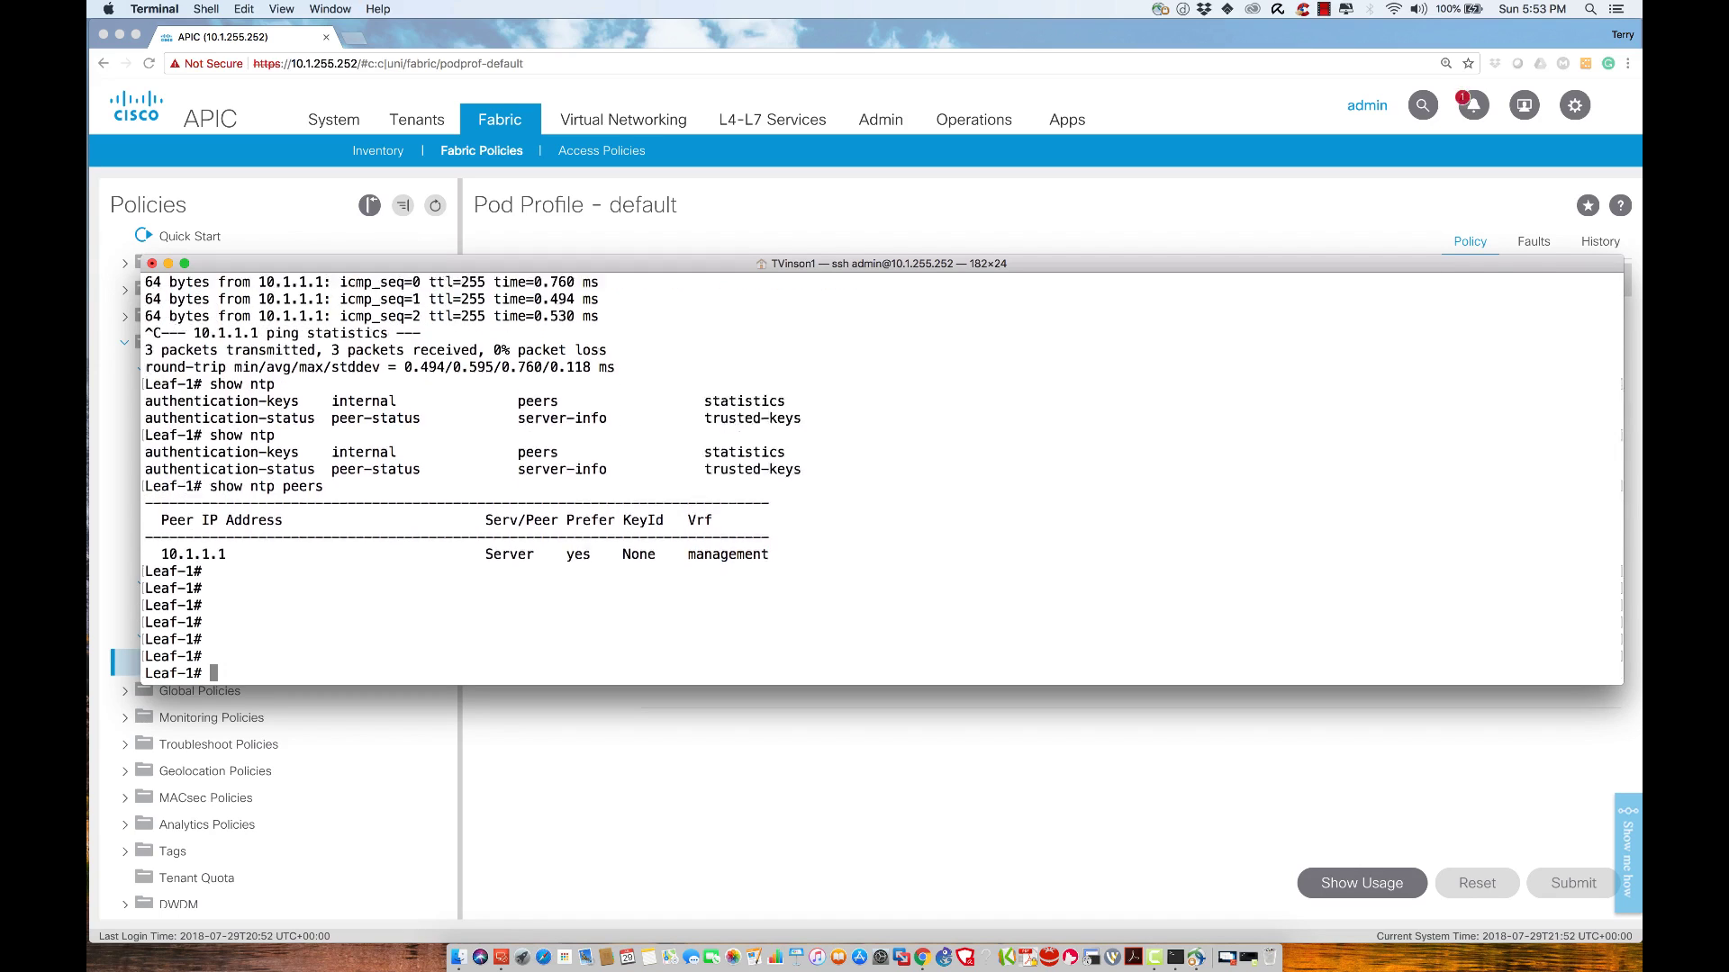
key("Up")
key("Up")
key("Return")
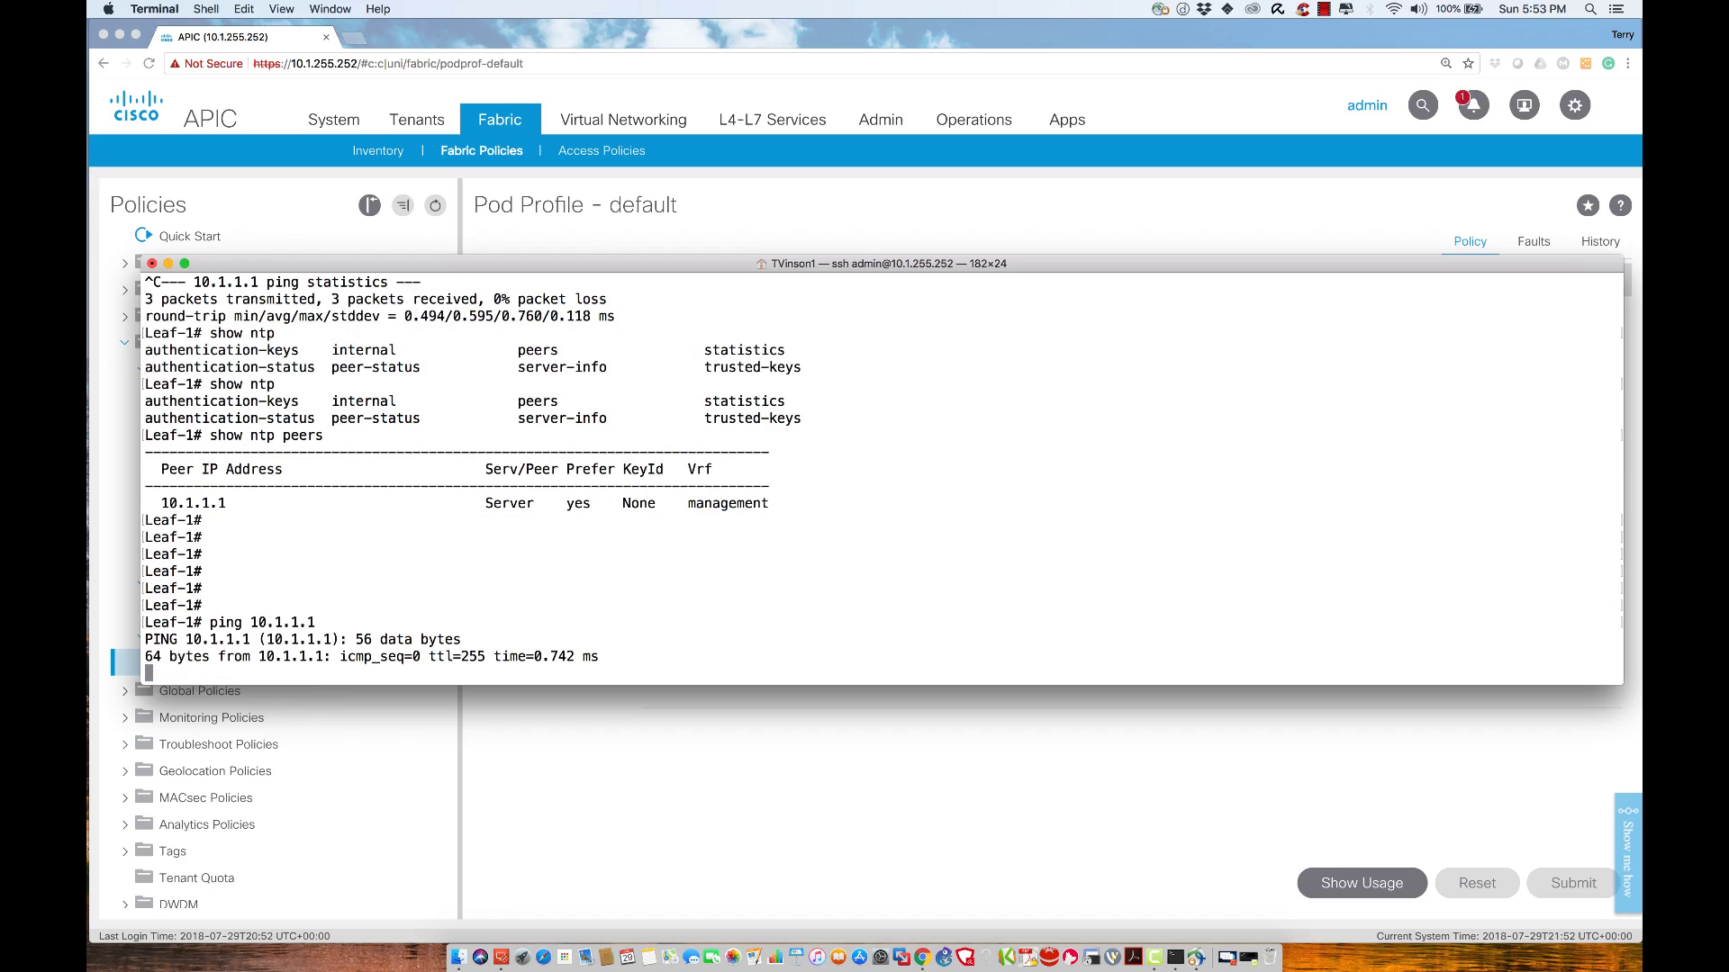
key("ctrl+c")
key("Up")
key("Up")
key("Return")
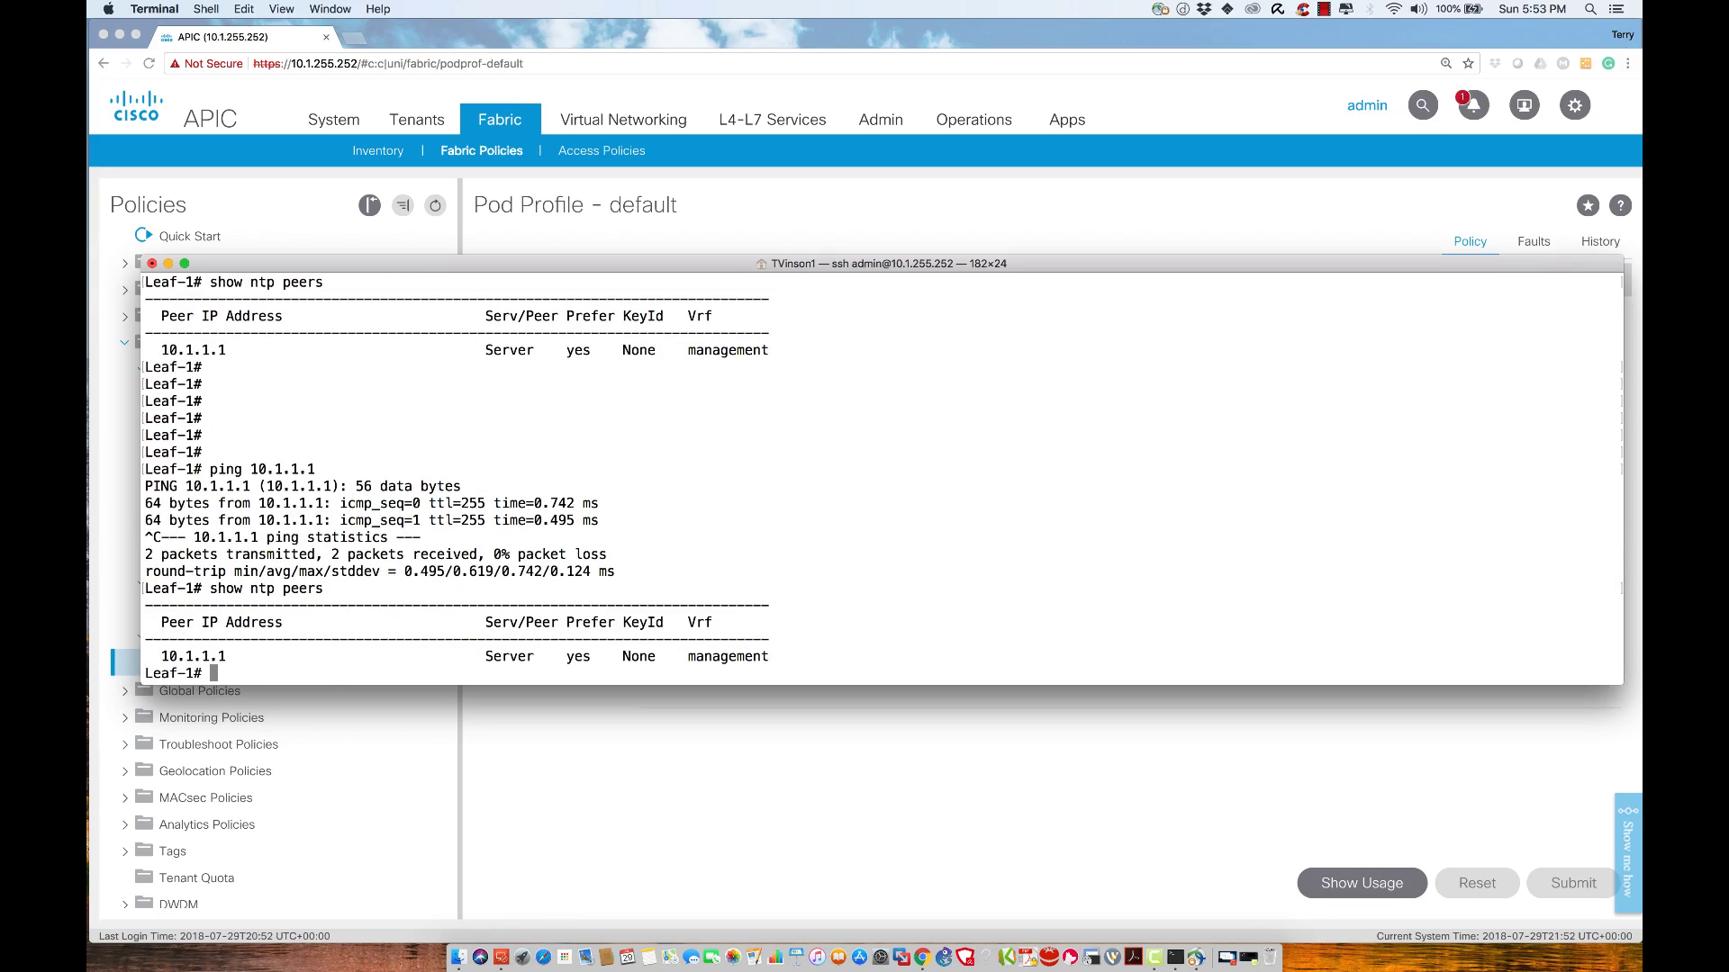
key("Up")
key("Up")
key("Down")
key("Up")
key("Return")
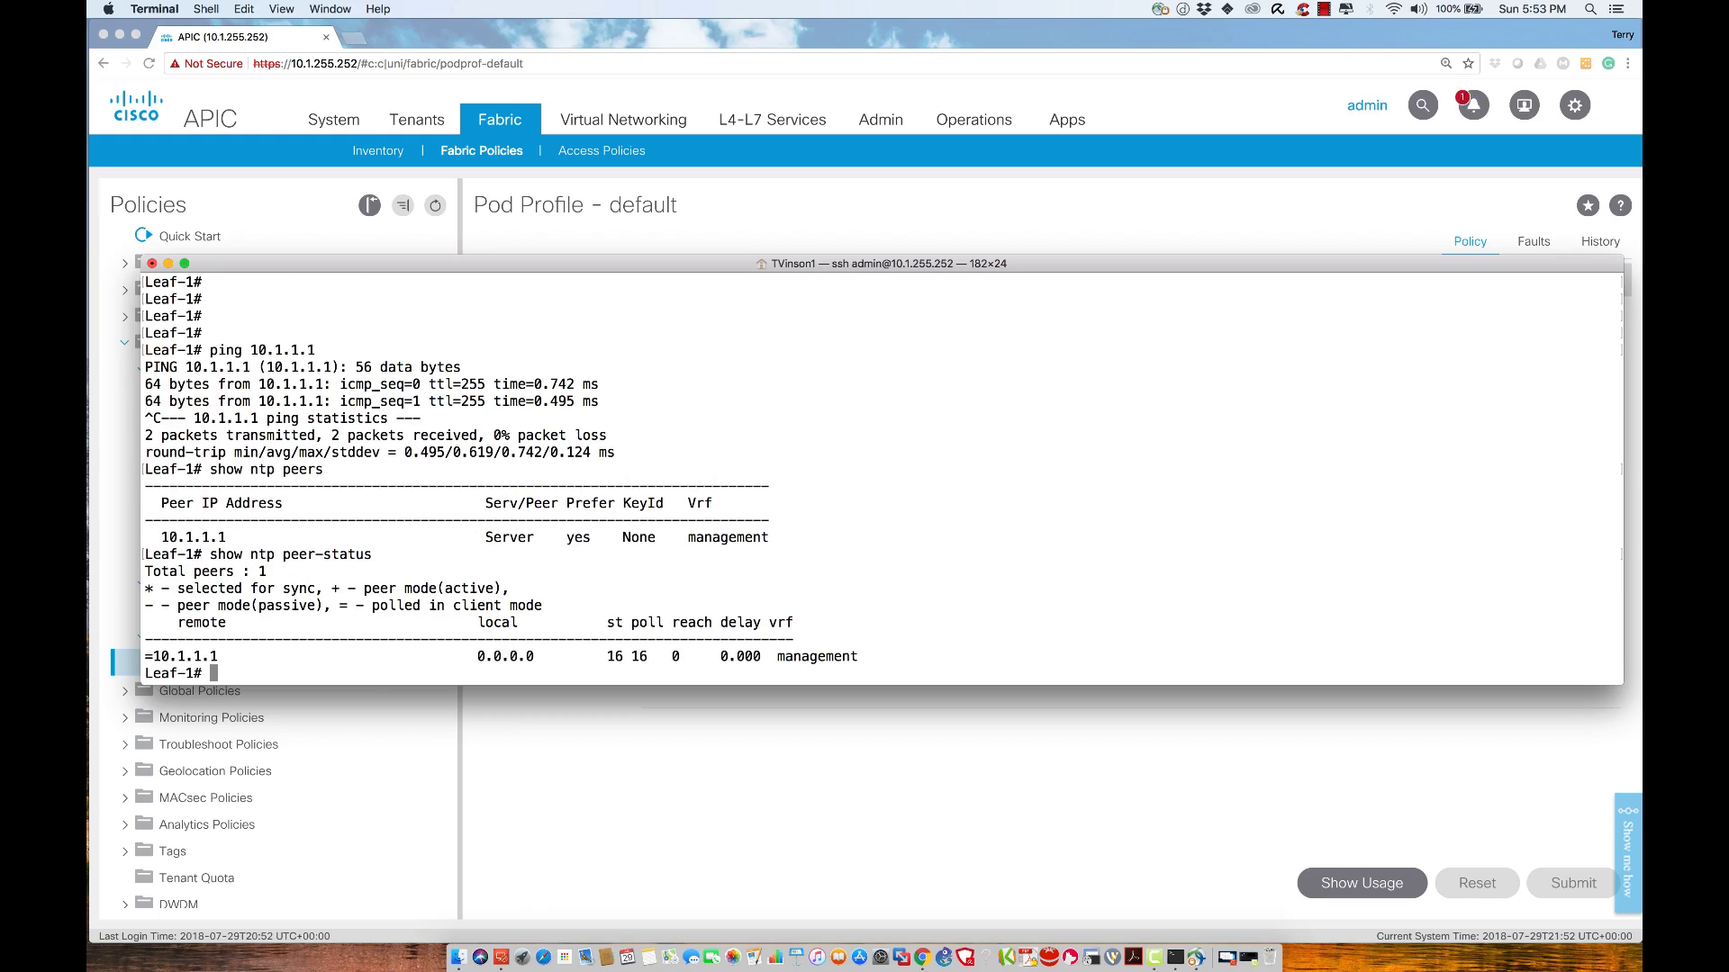
Log out of Leaf-1 and run show ntpq on the APIC, still showing .INIT
type("exit")
key("Return")
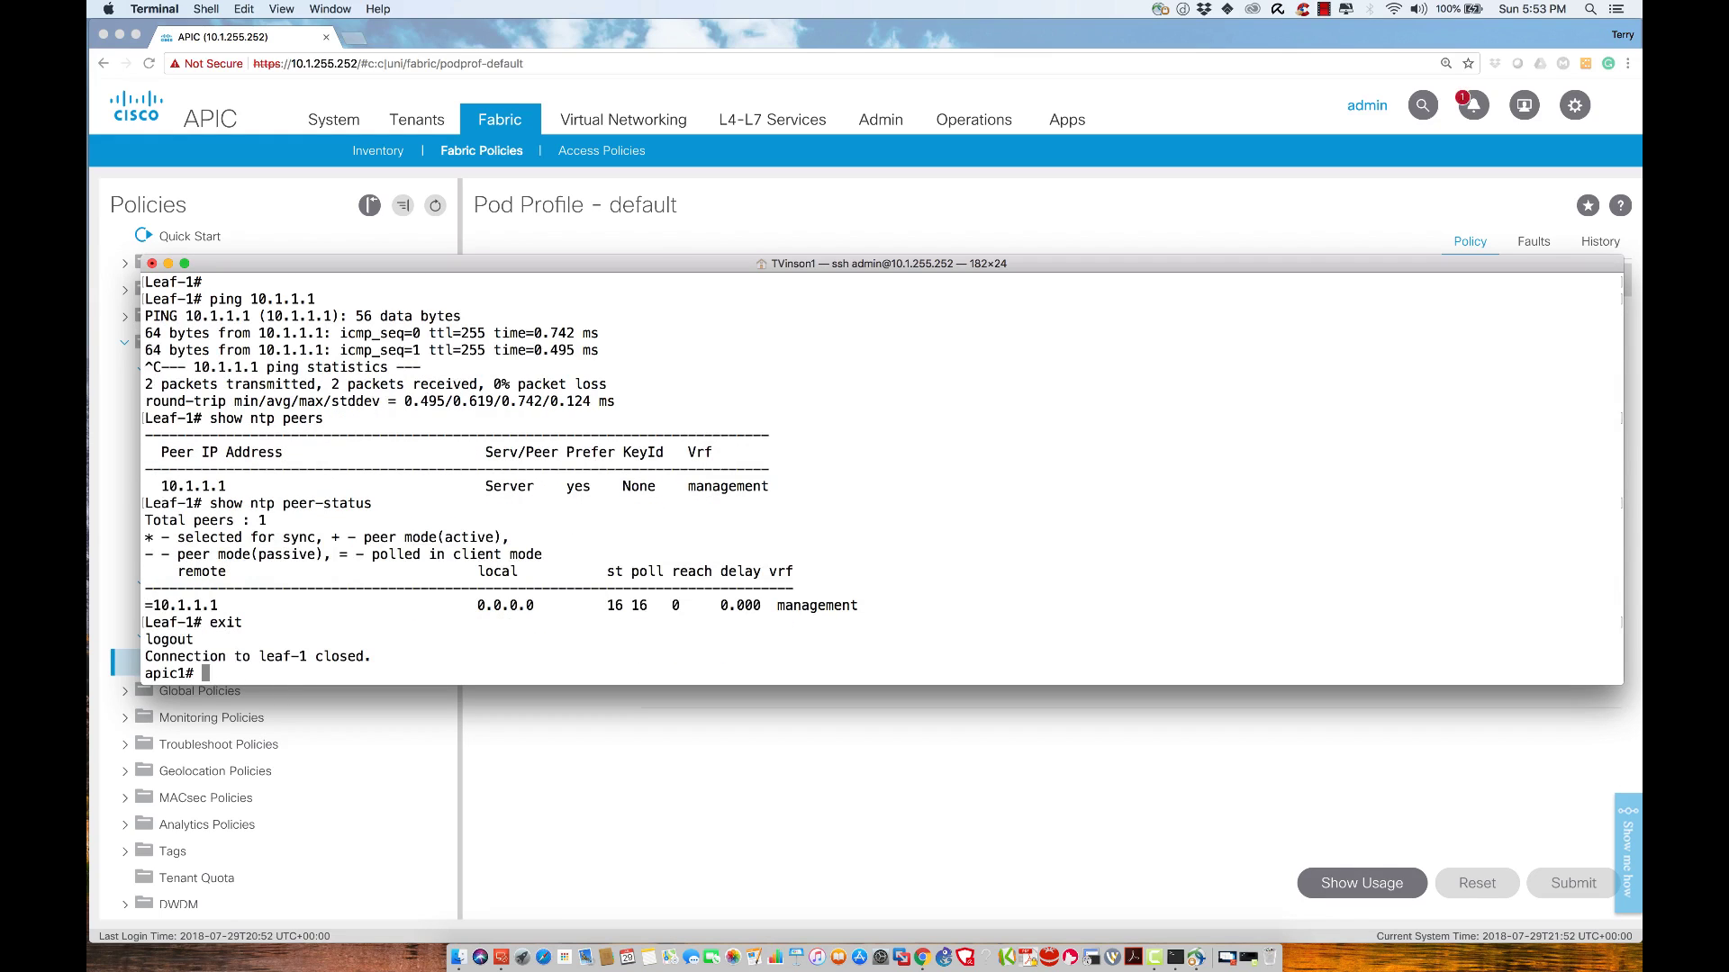
type("show ntpq")
key("Return")
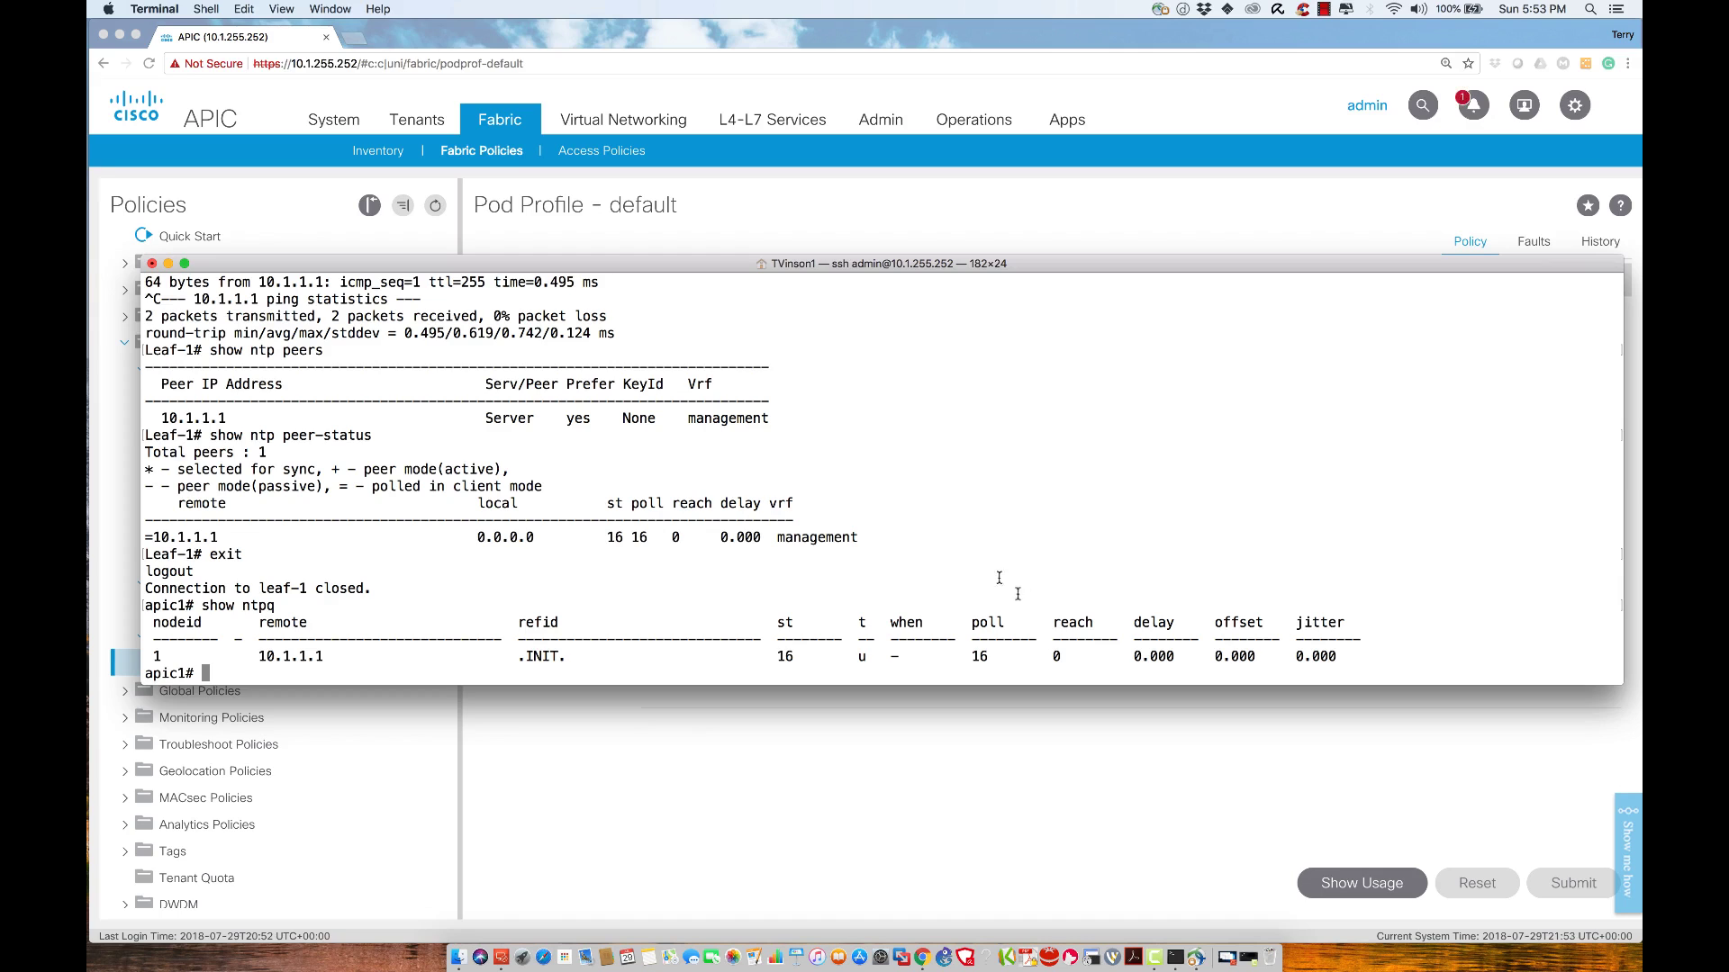
Launch SecureCRT, connect to saved session 10.1.1.1, and enter exit at the Leaf-2 login
left_click(1089, 949)
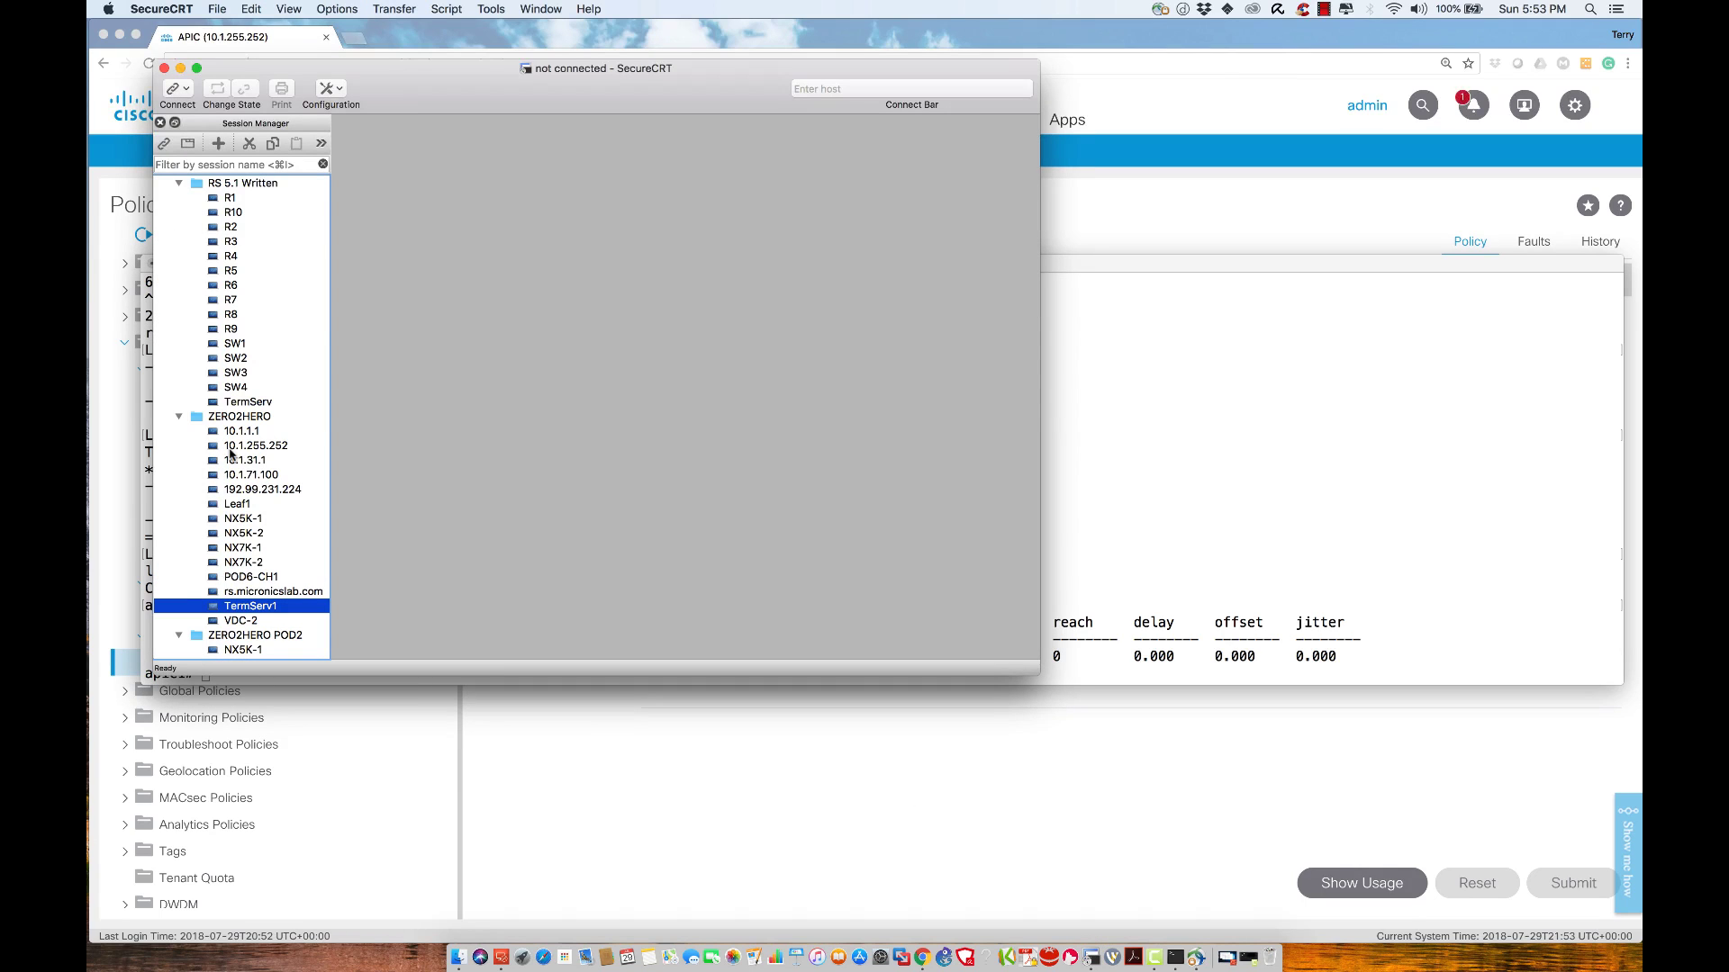
double_click(232, 433)
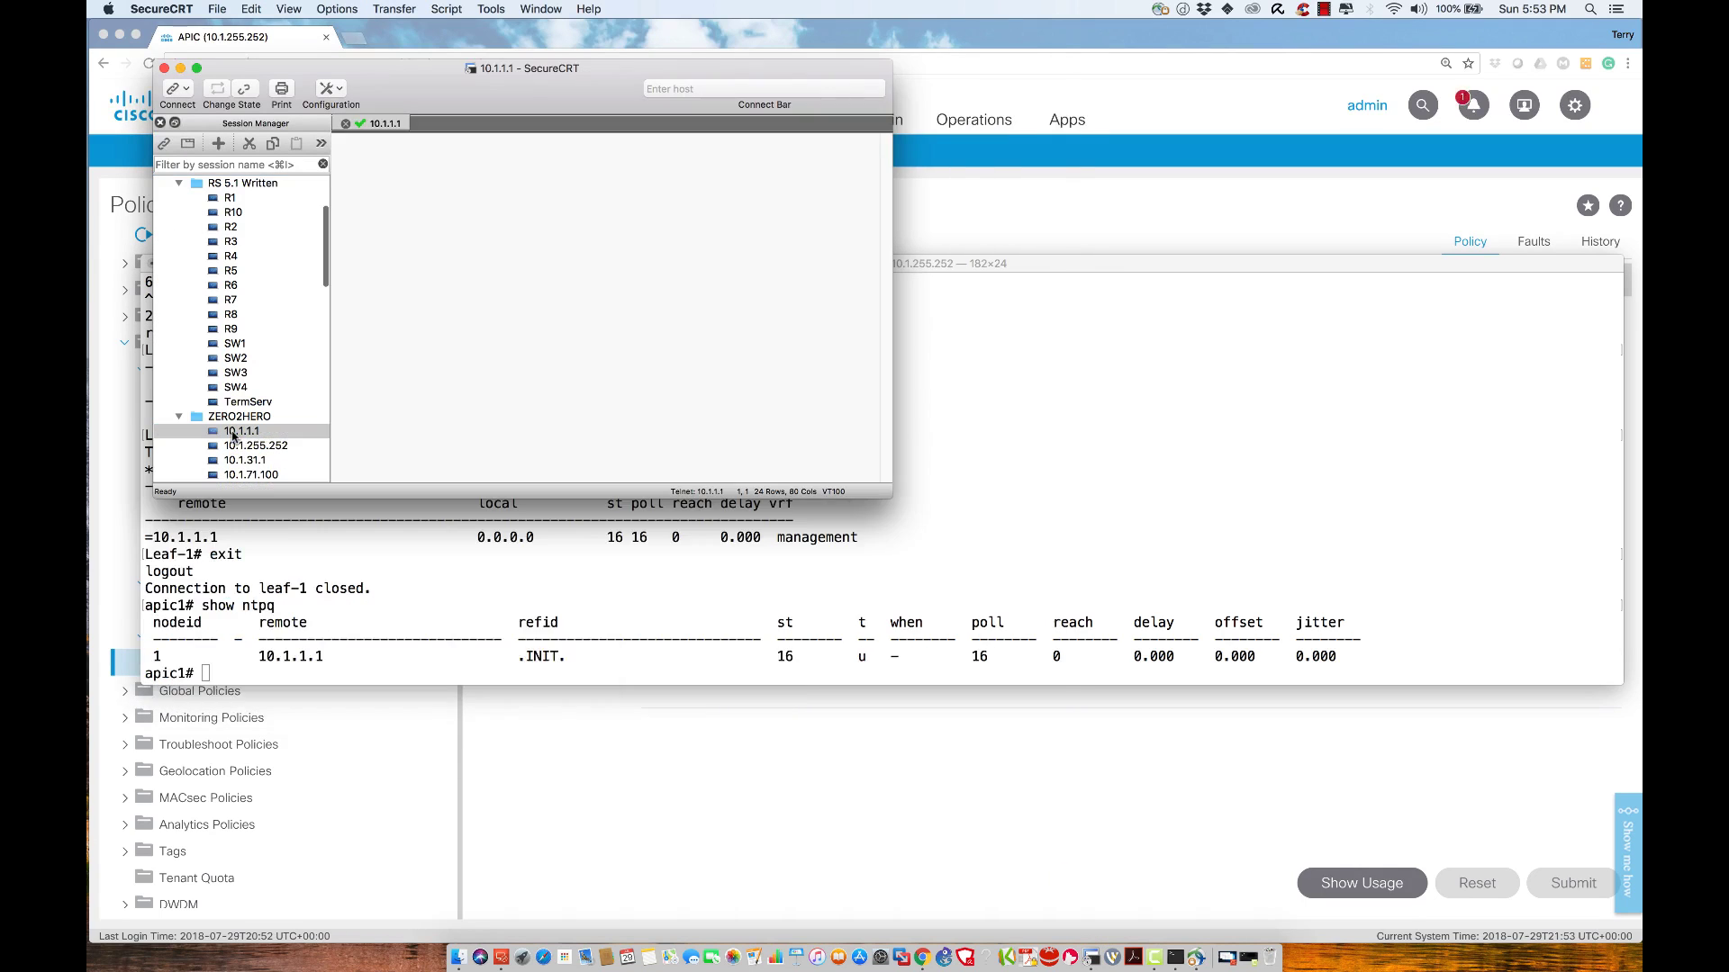
key("Return")
key("Return")
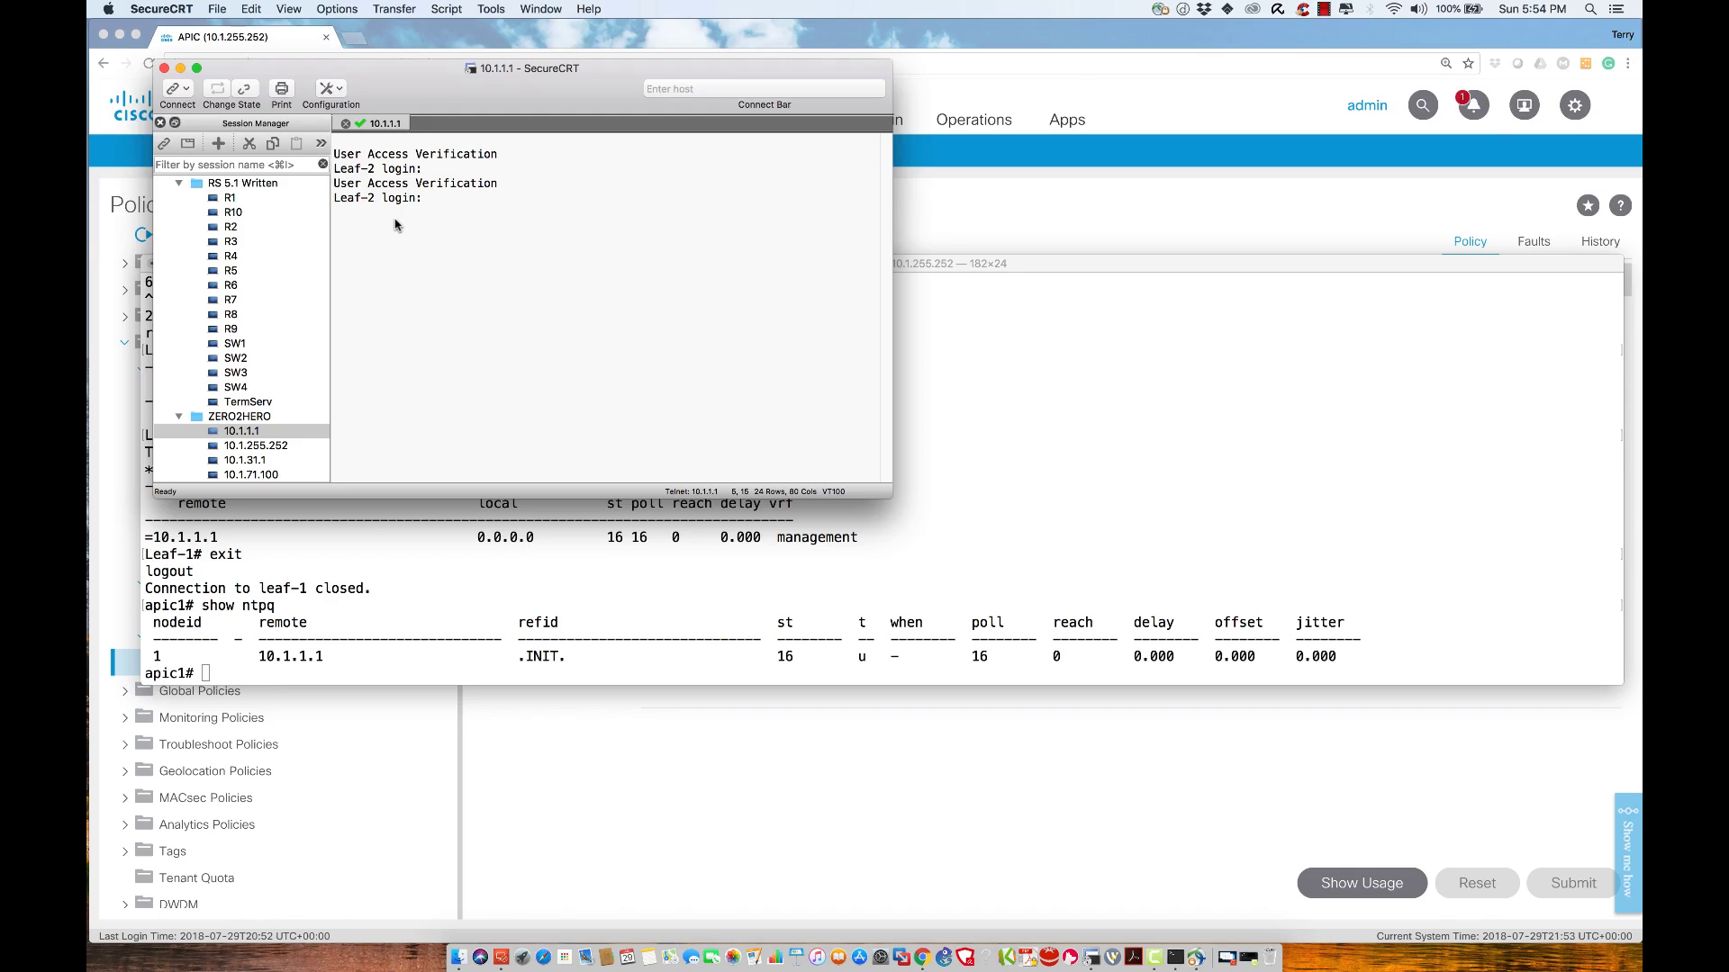
type("ei")
key("BackSpace")
type("xit")
key("Return")
key("Return")
Check the session's Telnet port 2082 in Session Options, cancel, and exit the login again
right_click(378, 126)
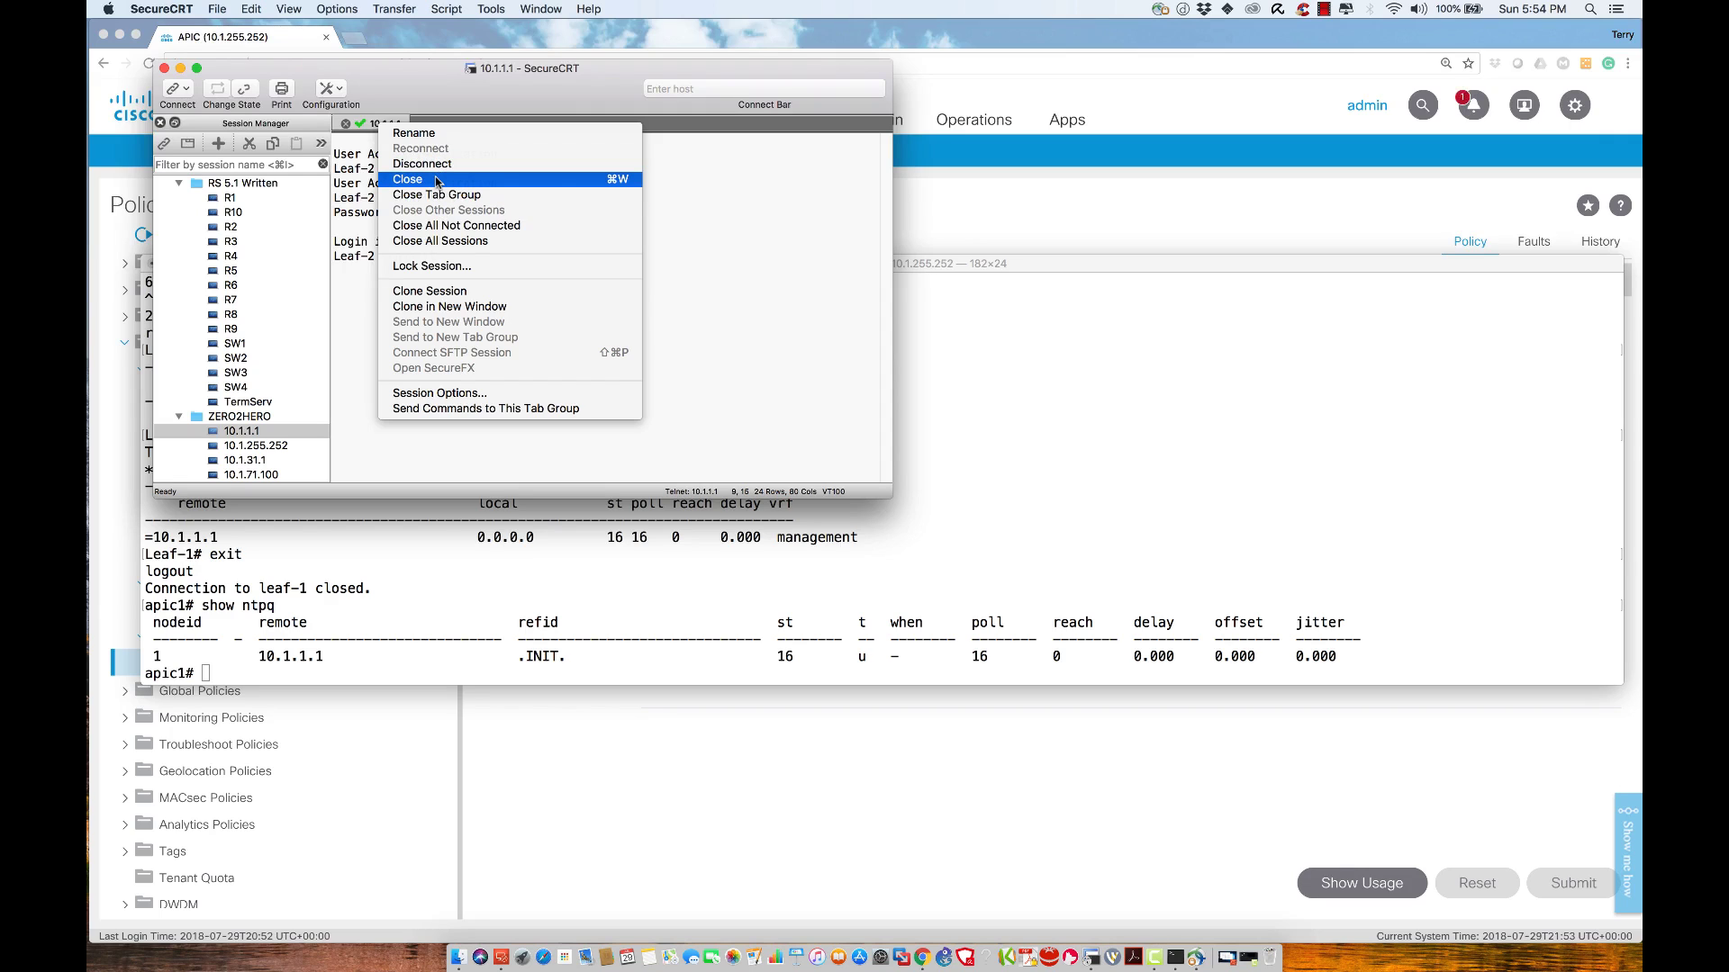
left_click(441, 392)
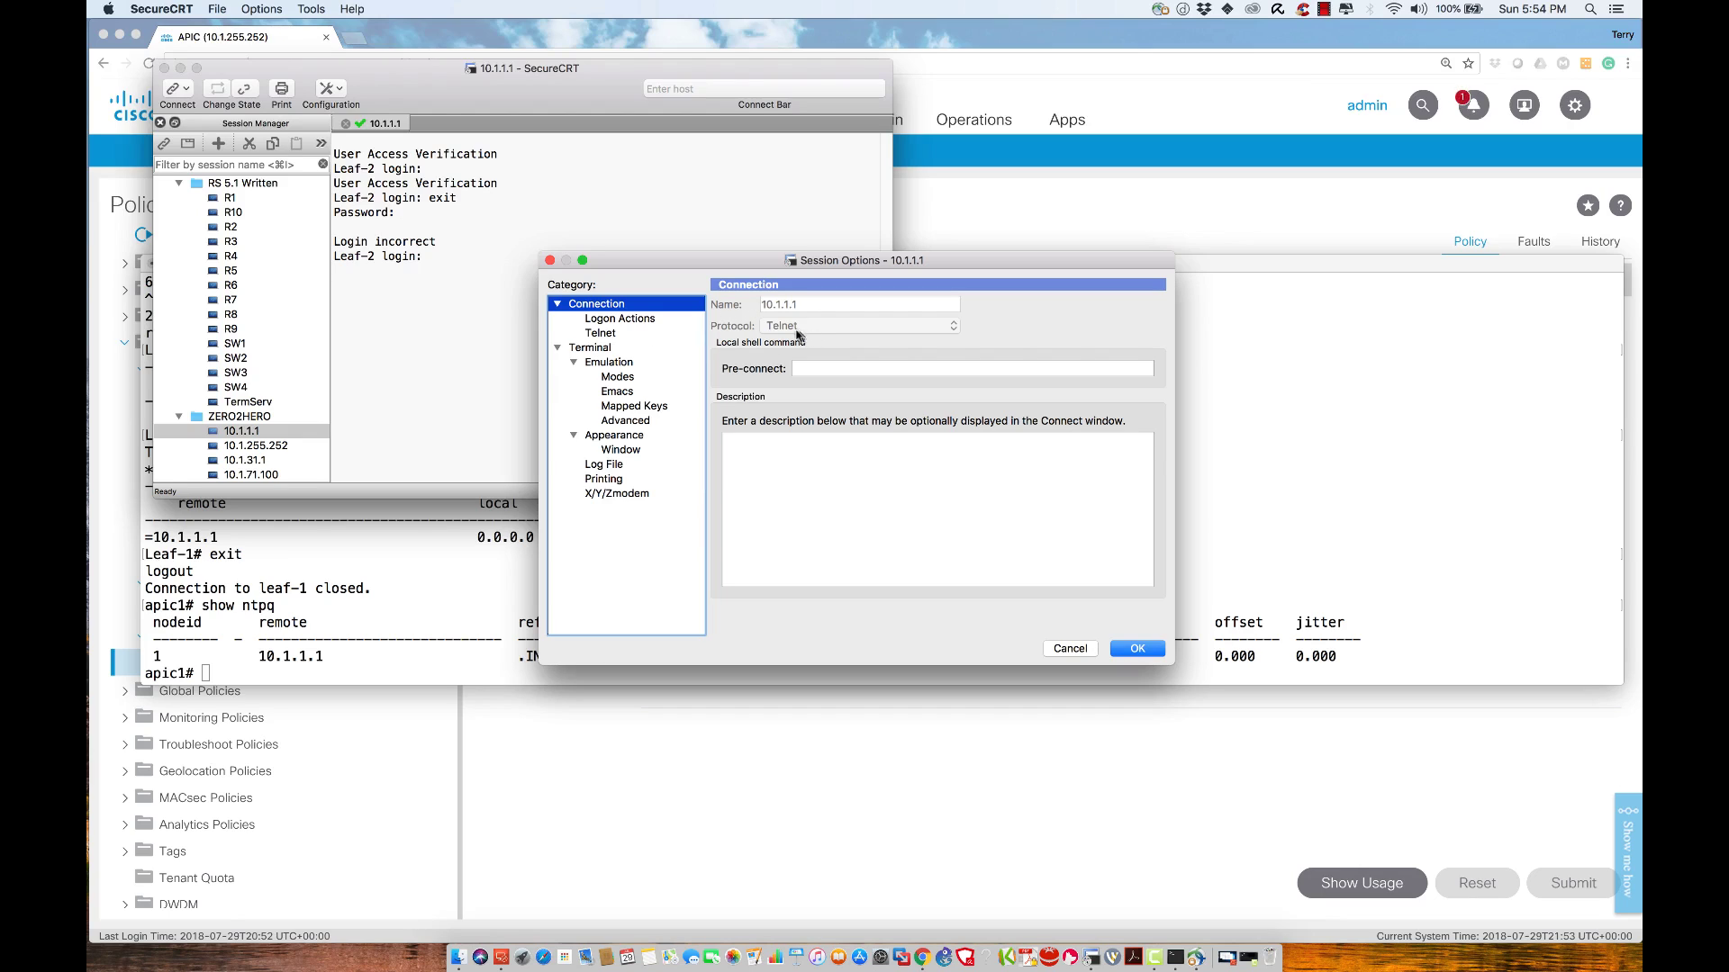
left_click(603, 334)
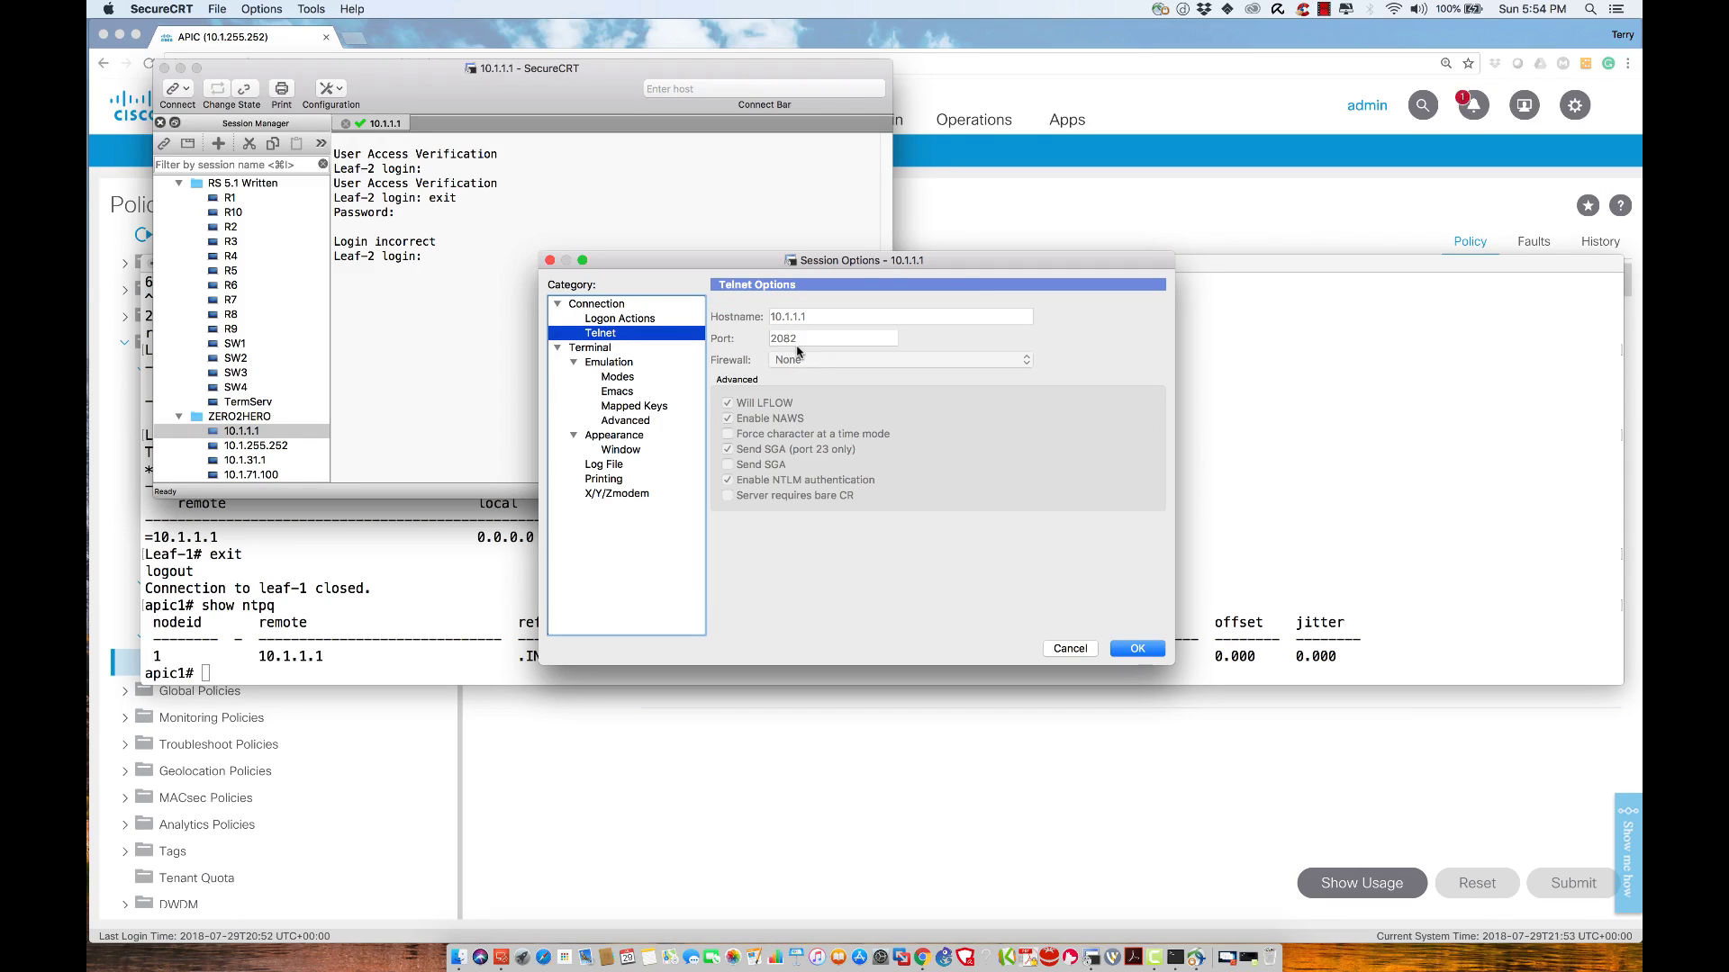
left_click(1073, 652)
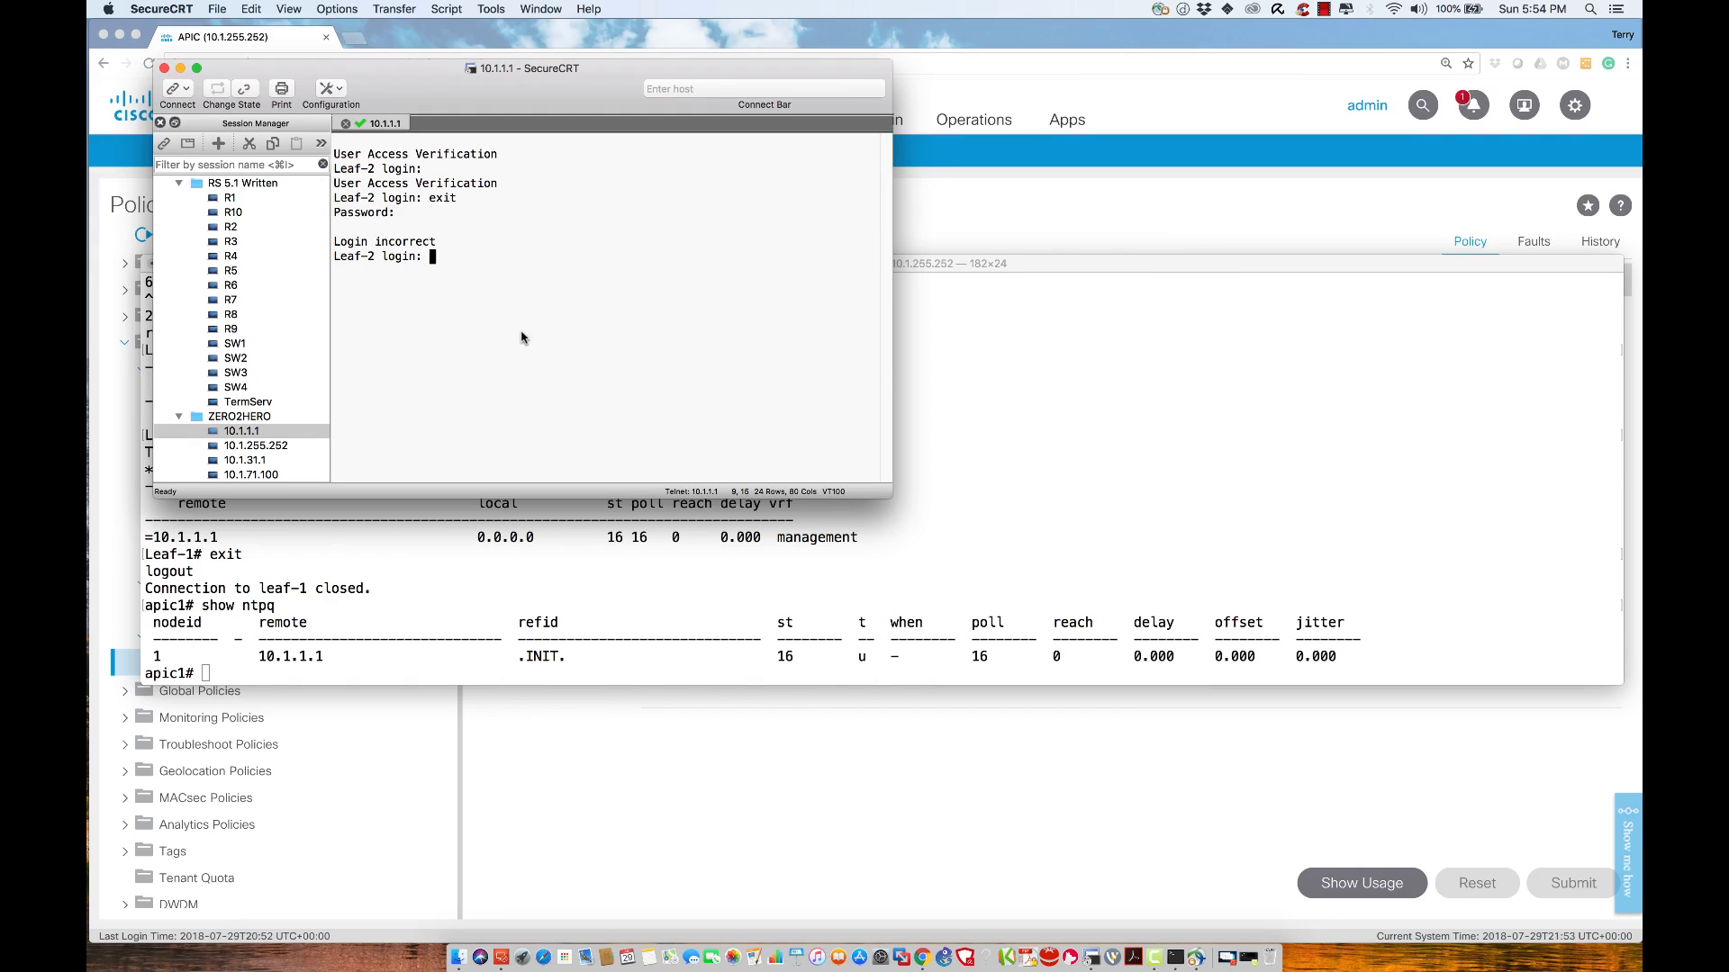
type("exit")
key("Return")
key("Return")
Disconnect from 10.1.1.1, log into the TermServ1 session as admin, and enter privileged mode
left_click(343, 127)
left_click(618, 216)
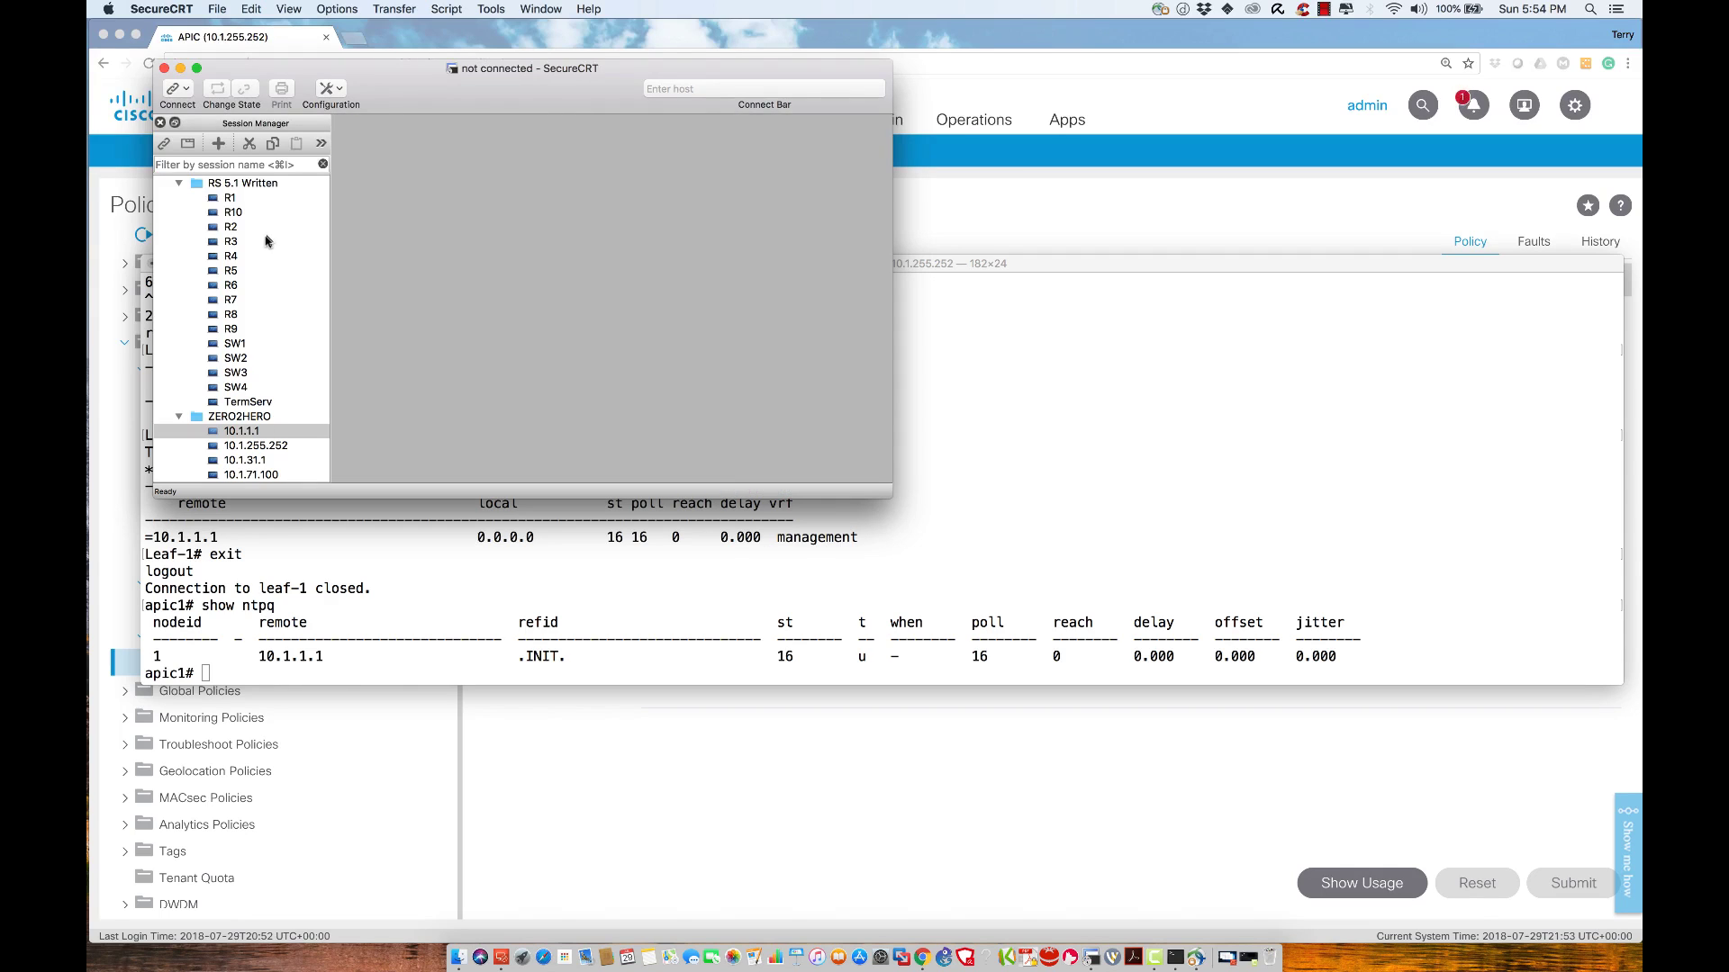
scroll(245, 360, "down", 5)
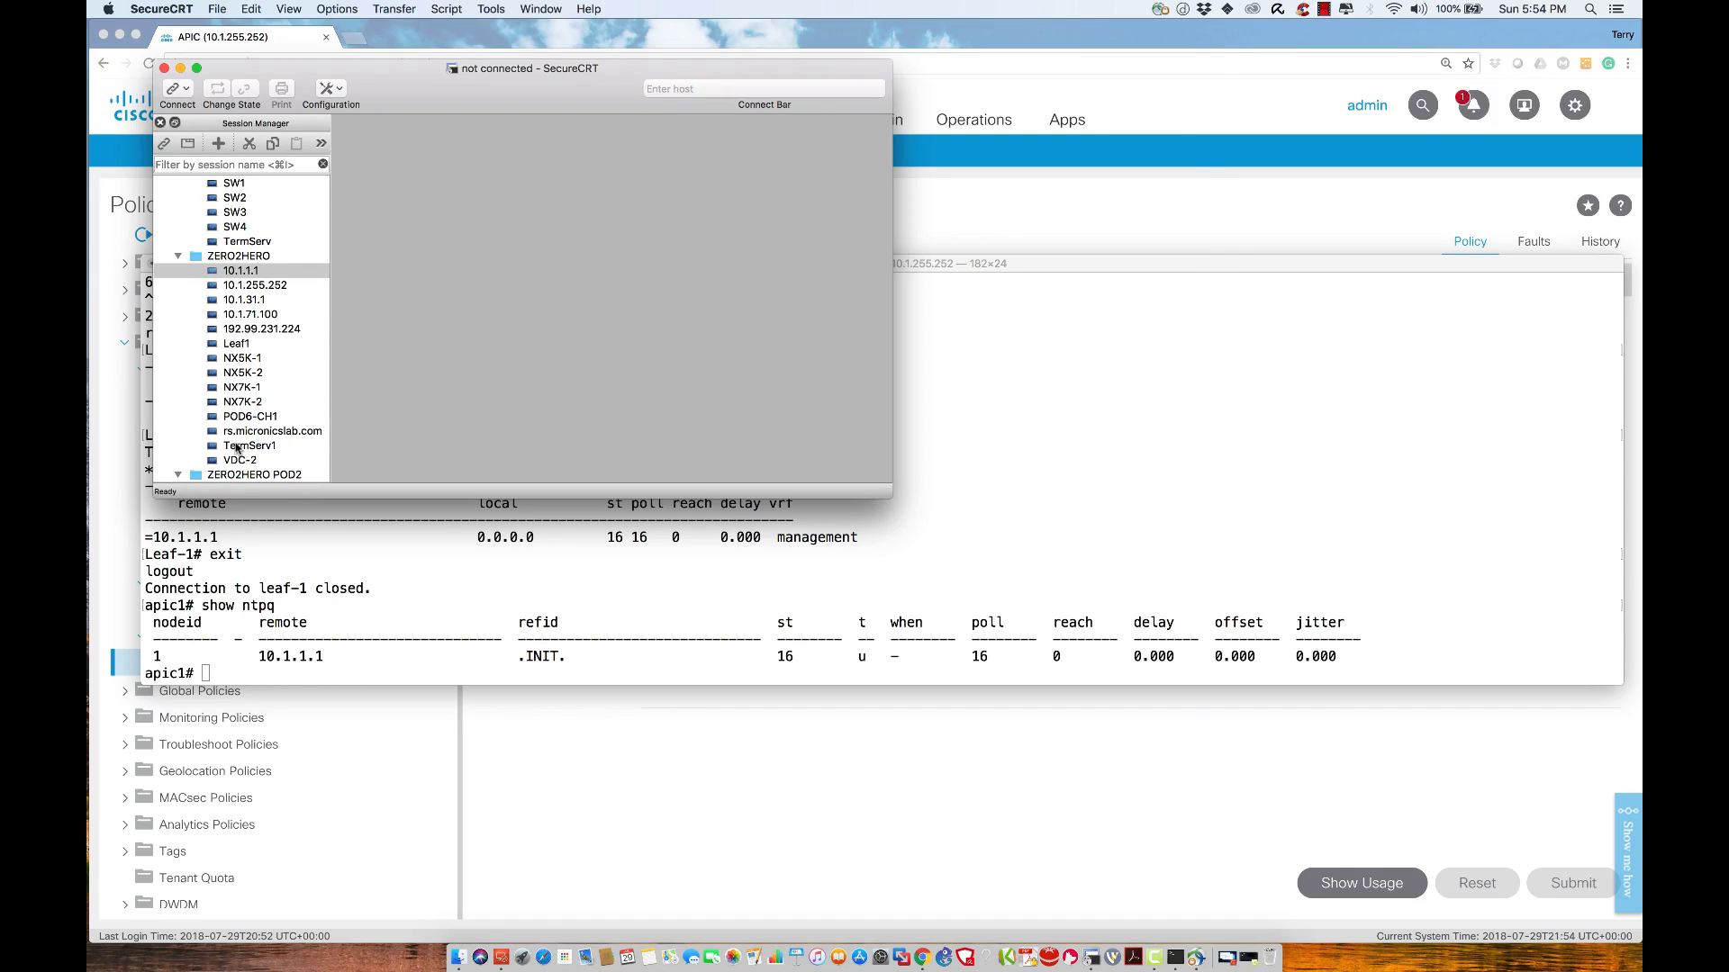
double_click(237, 446)
type("admin")
key("Return")
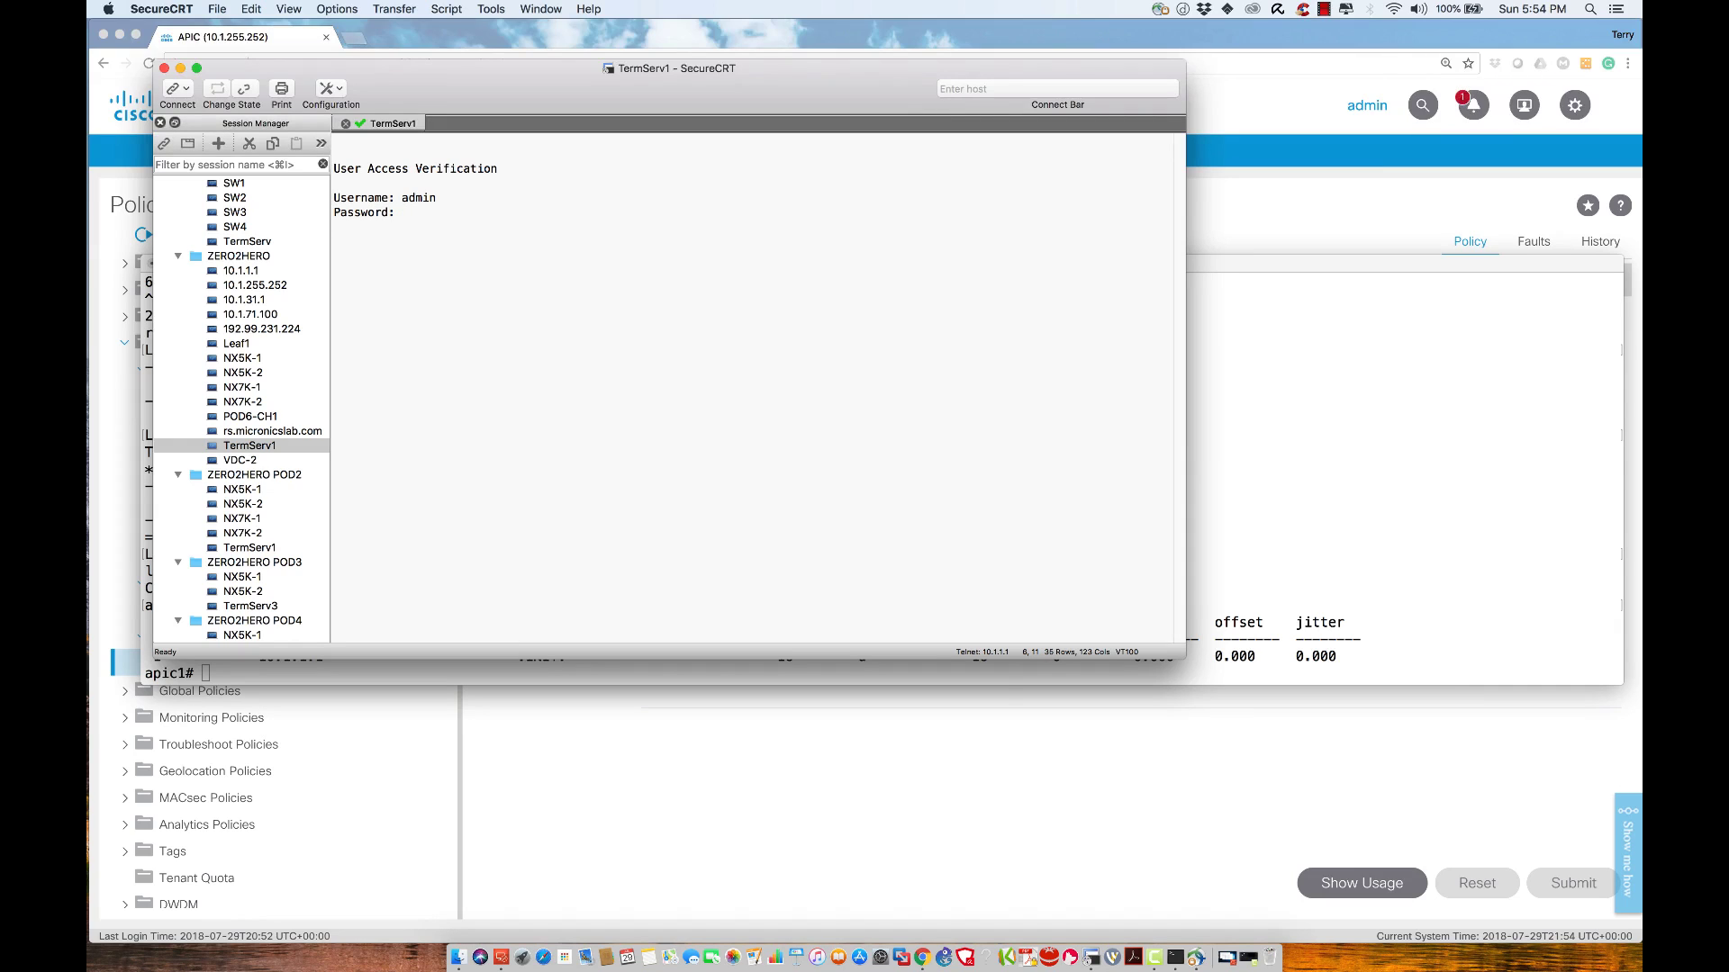
key("Return")
type("en")
key("Return")
key("Return")
Run show ntp status on the terminal server and highlight the unsynchronized clock line
type("show ntp")
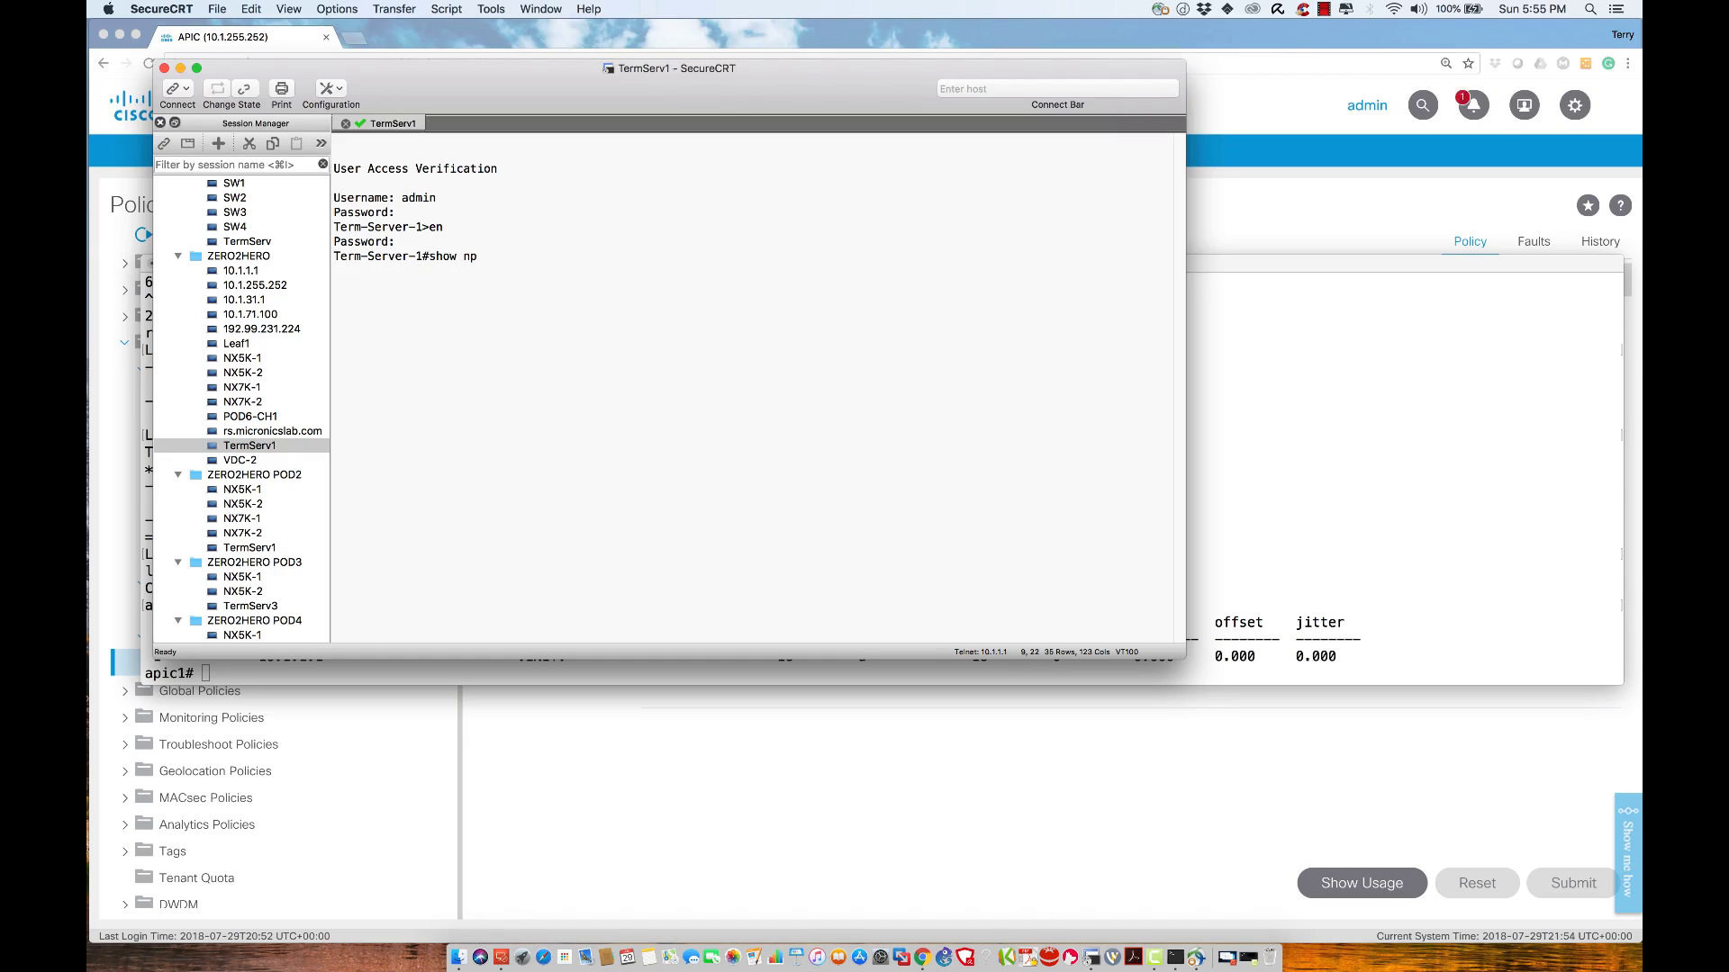
type(" st")
key("Tab")
key("Return")
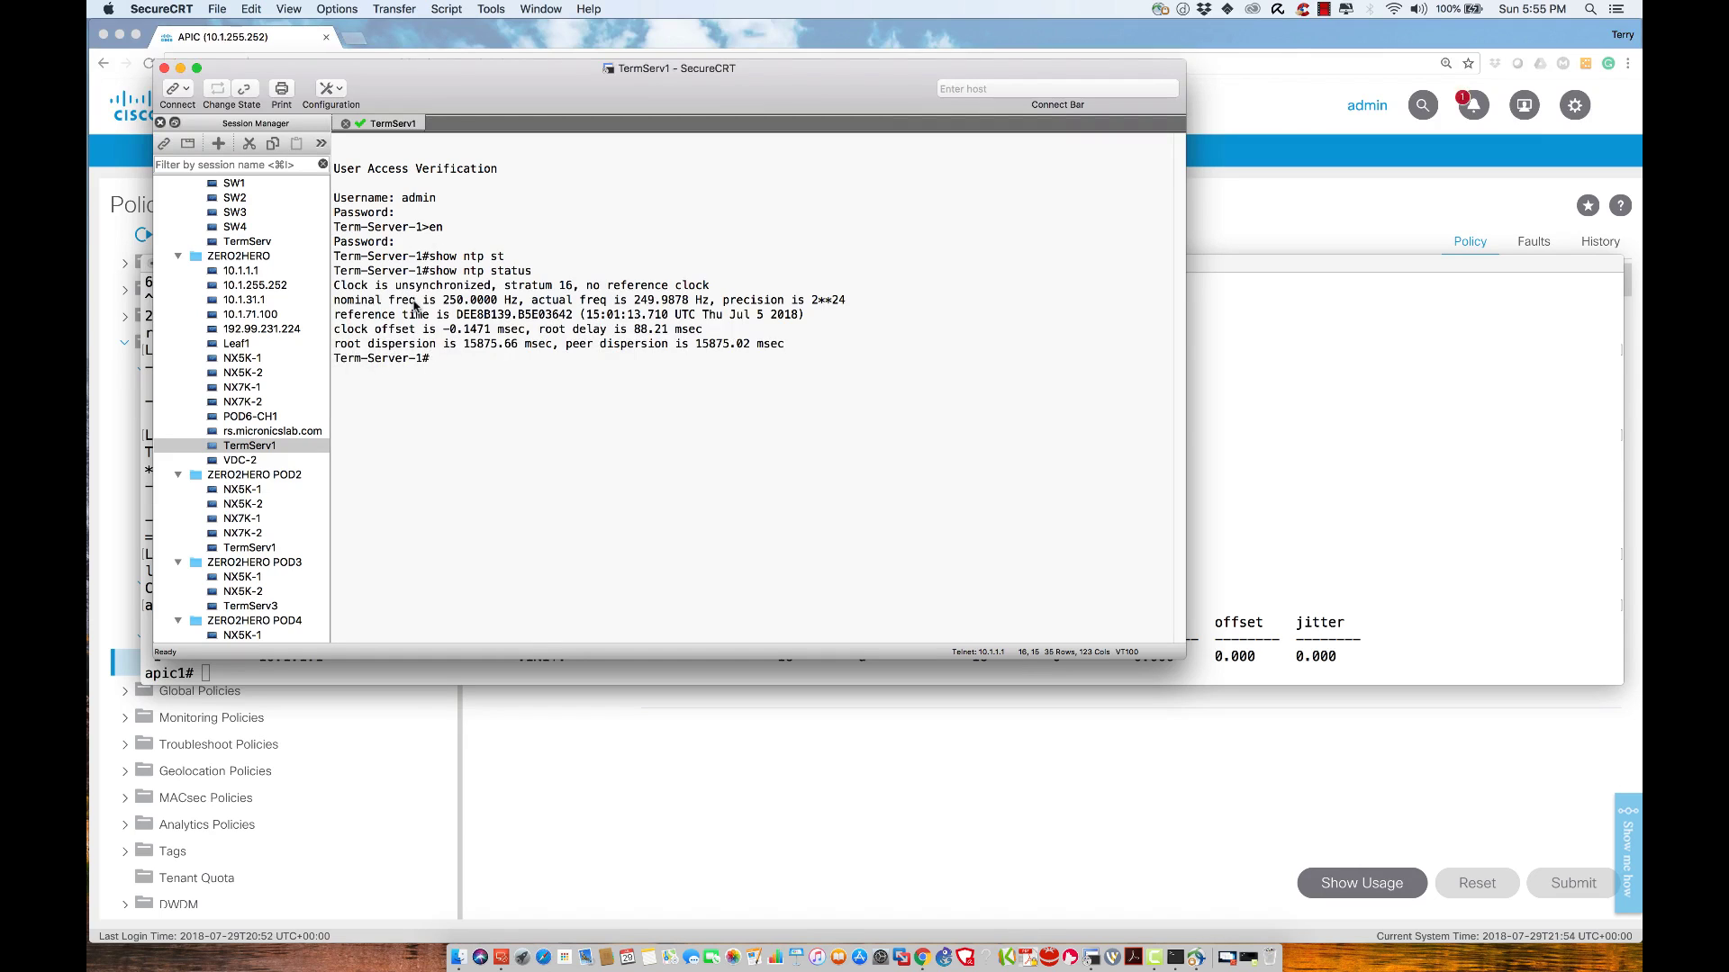
triple_click(549, 288)
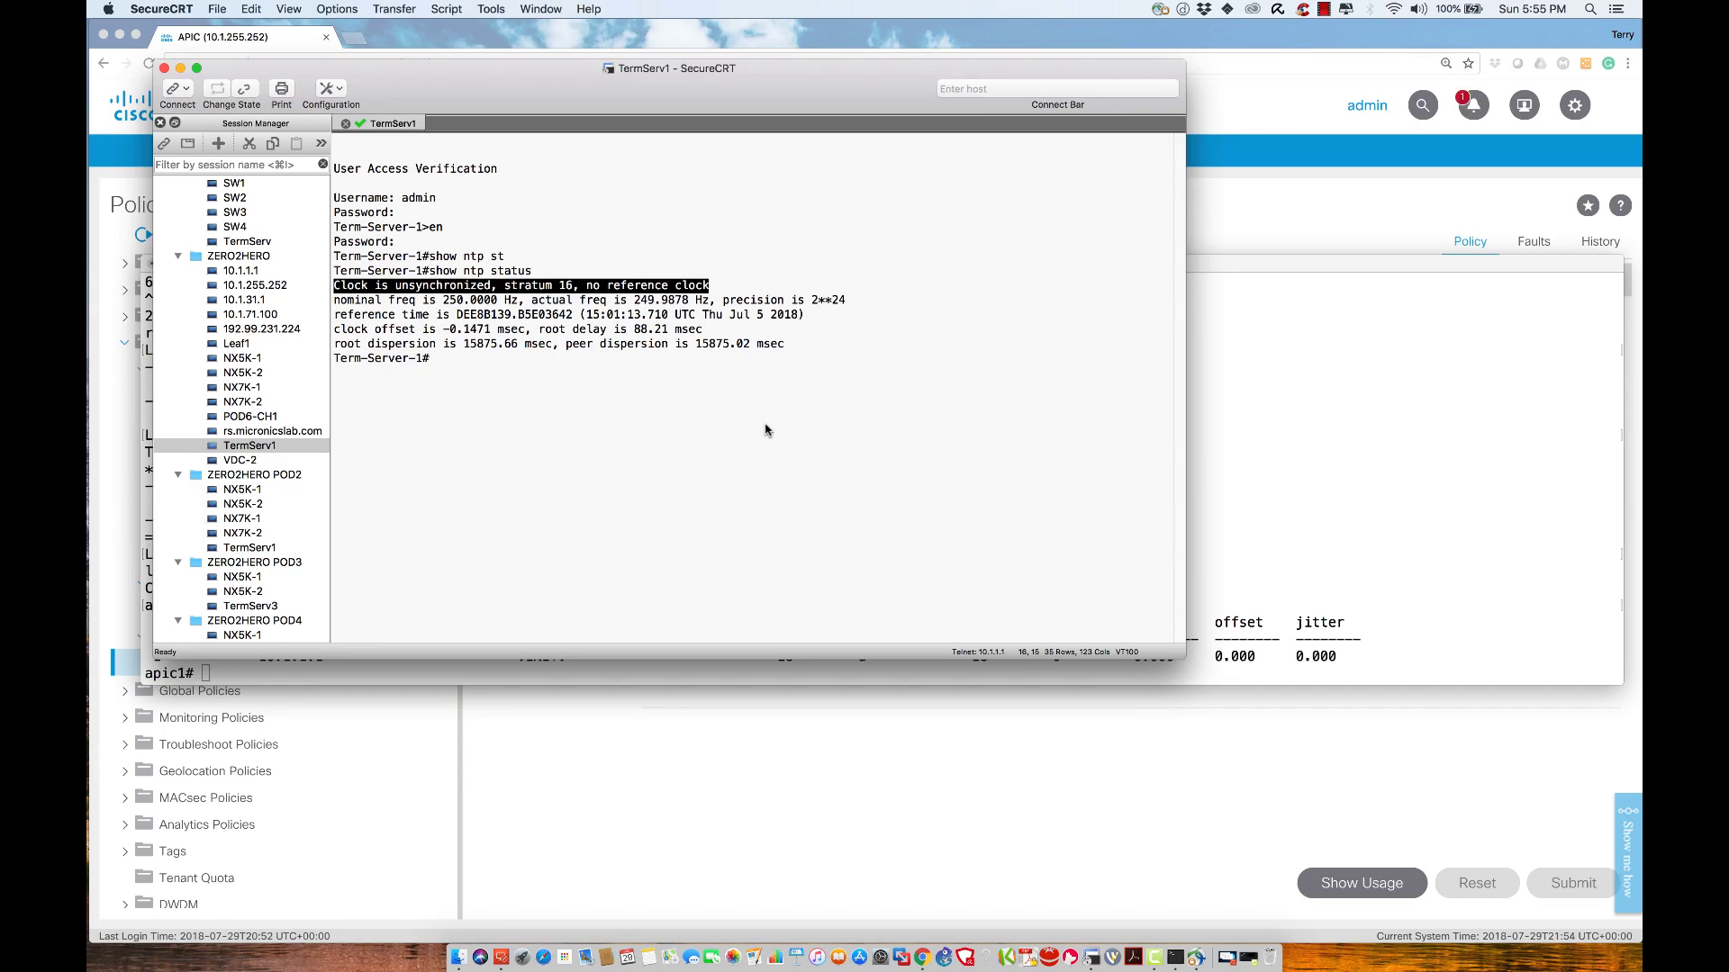
Filter the running configuration with show run | inc ntp to list its NTP lines
type("show run | int ntp")
key("Return")
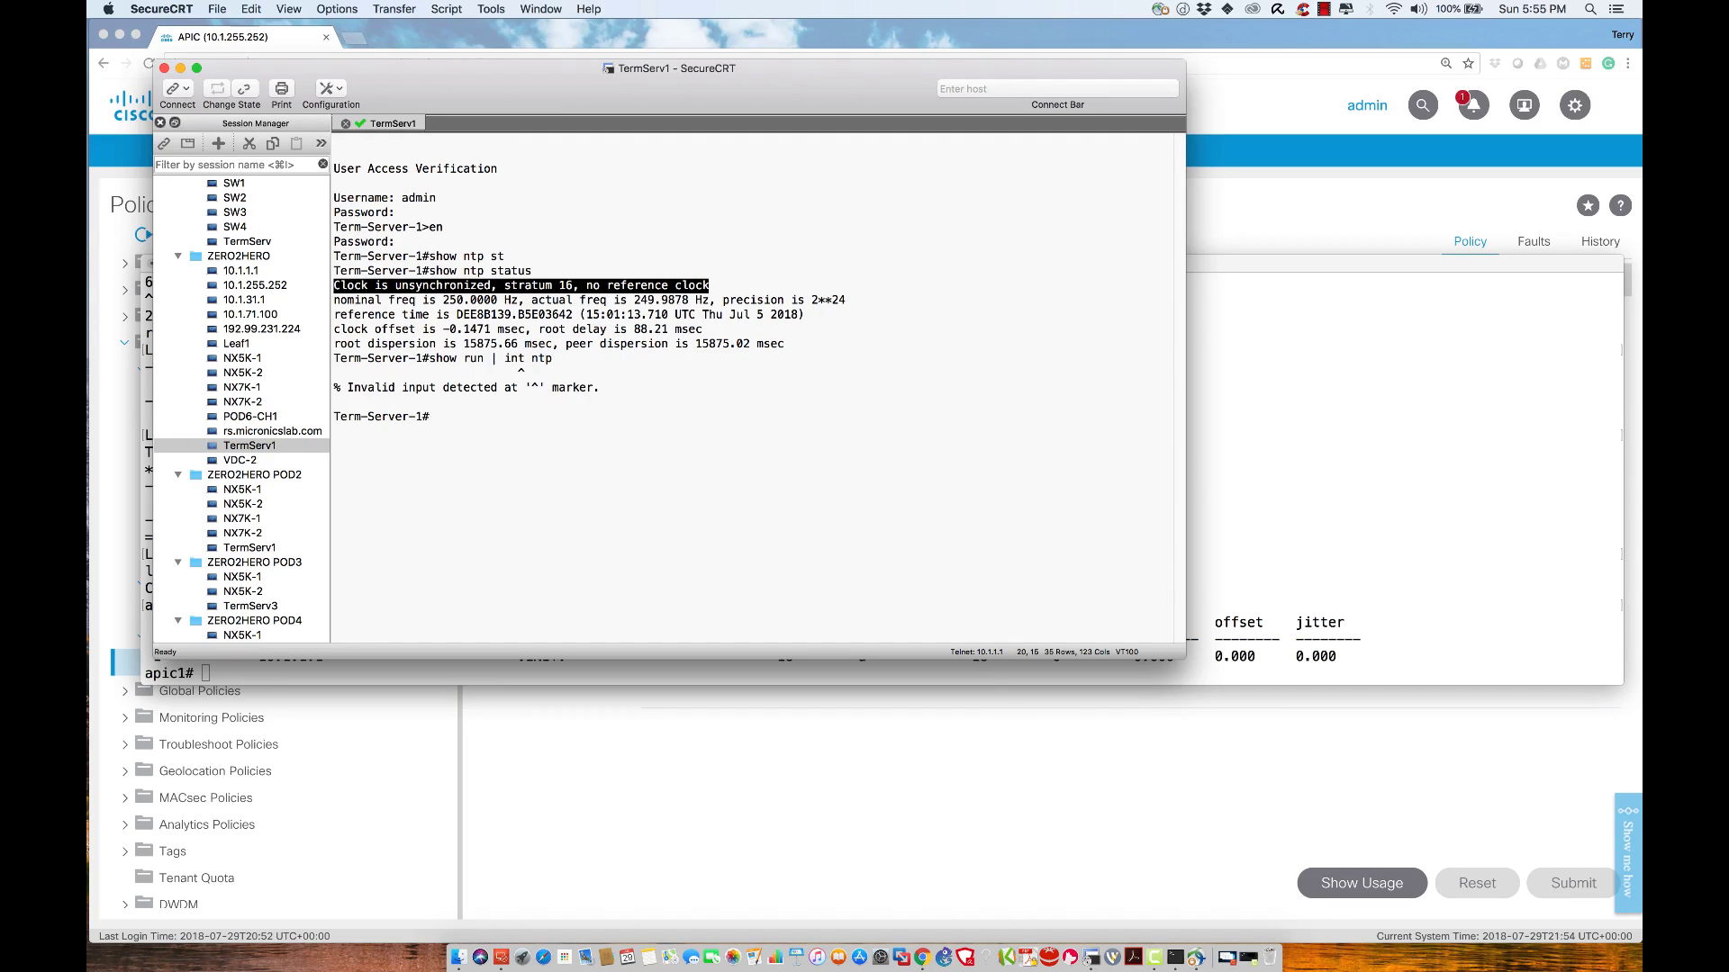
type("show run | inc ntp")
key("Return")
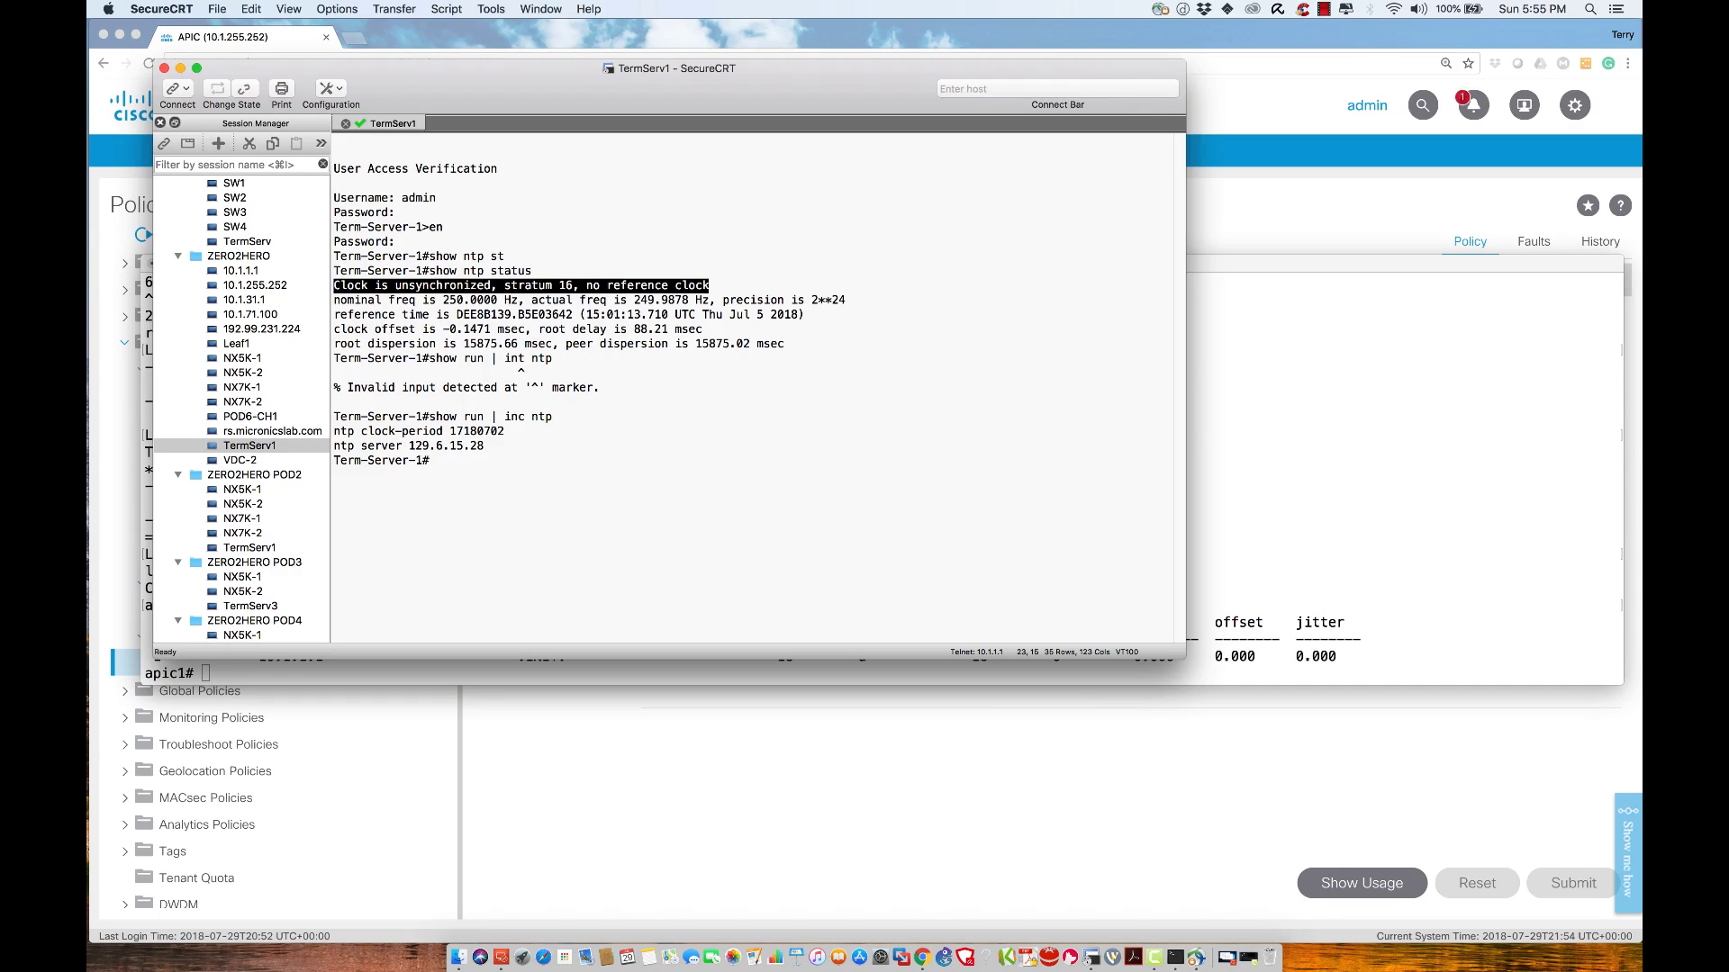
Page through the full running config to the ntp server 129.6.15.28 and clock-period lines
type("show run")
key("Return")
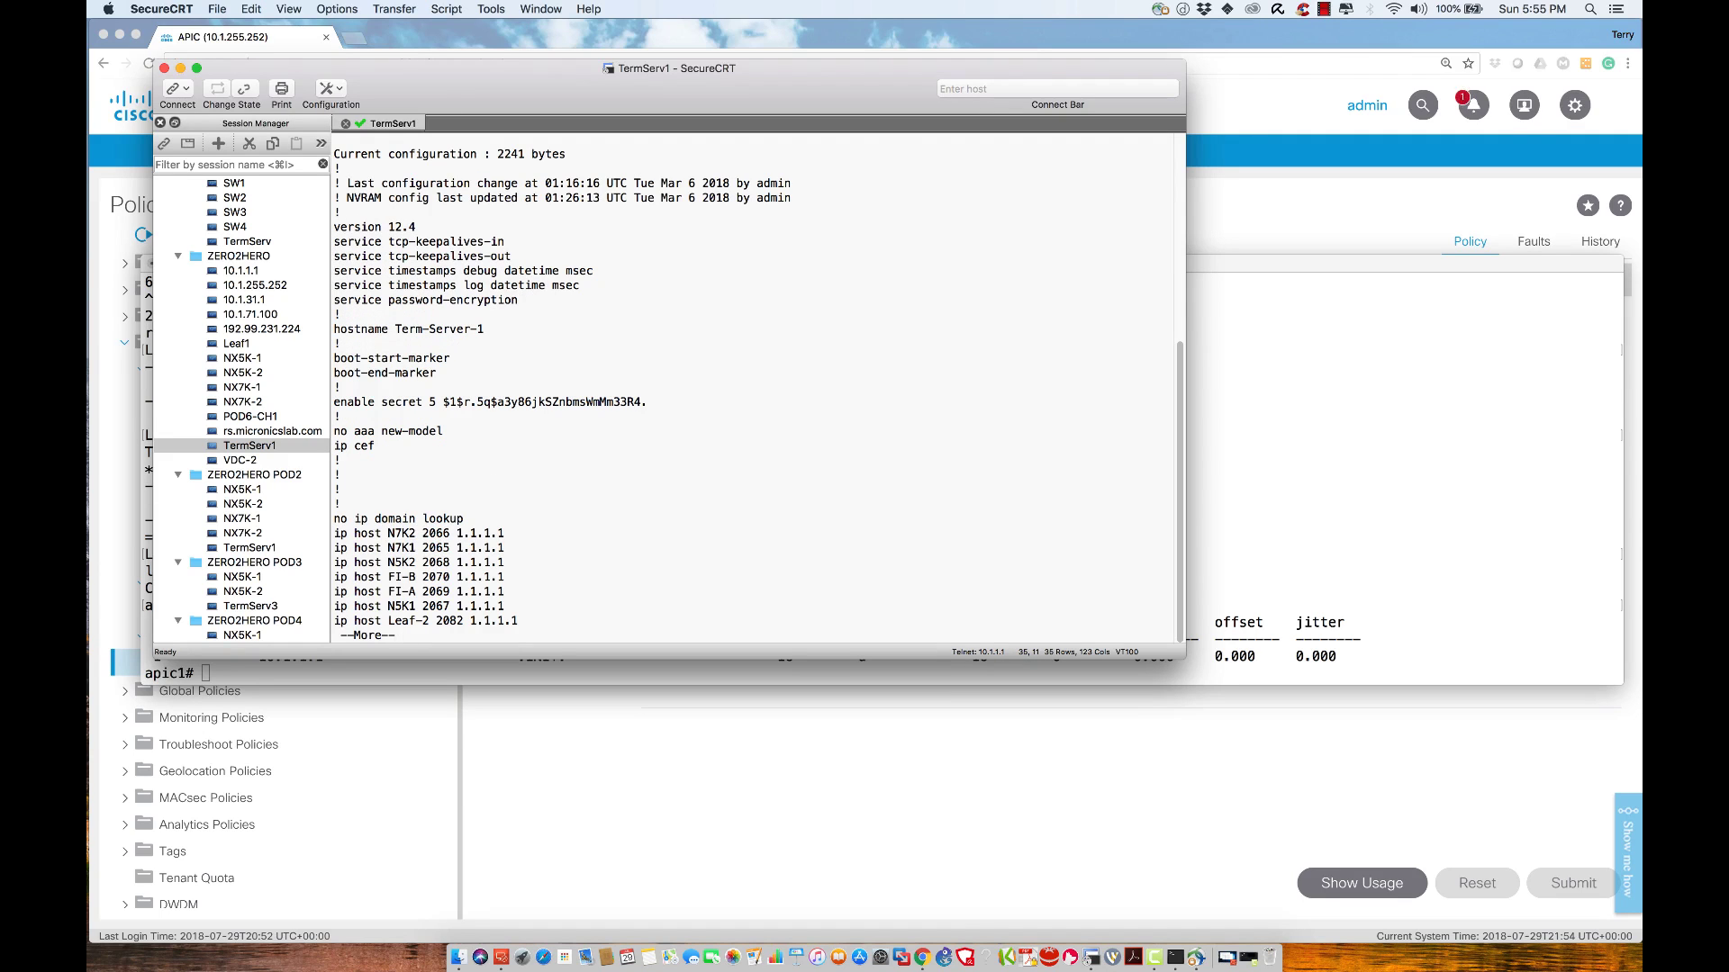
key("Return")
key("Return")
key("Return")
key("Return")
key("Return")
key("Return")
key("Return")
key("Return")
key("Return")
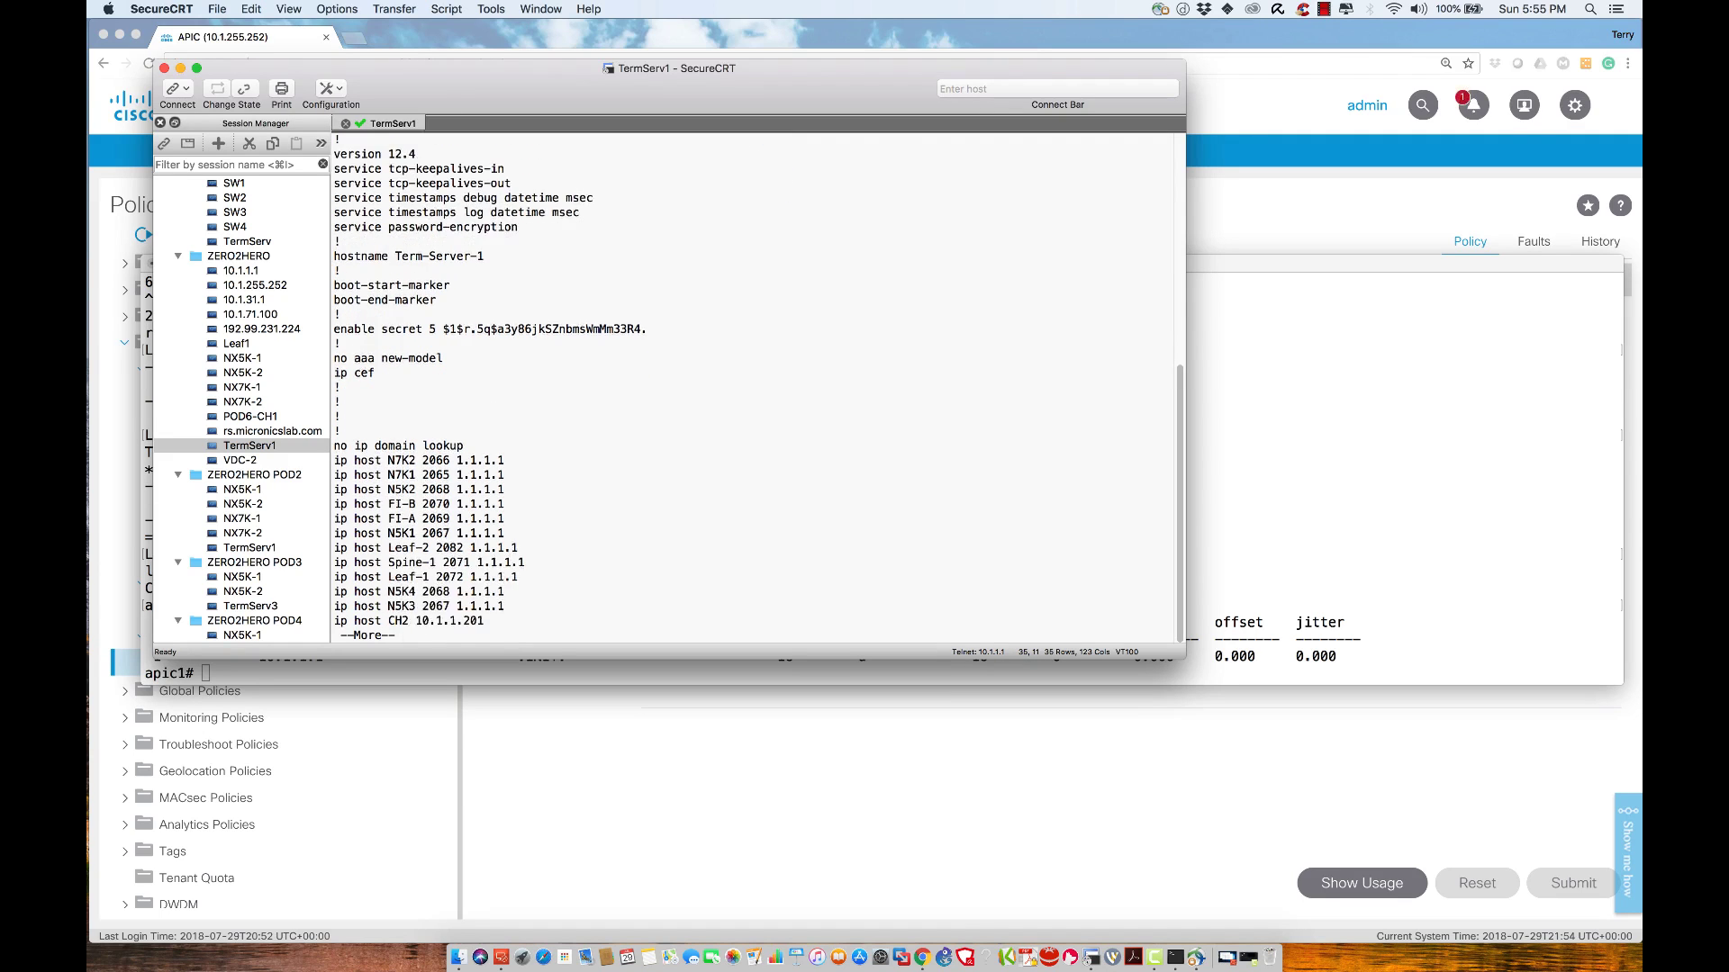
key("Return")
key("Return")
key("Return")
key("Return")
key("Return")
key("Return")
key("Return")
key("Return")
key("Return")
key("Return")
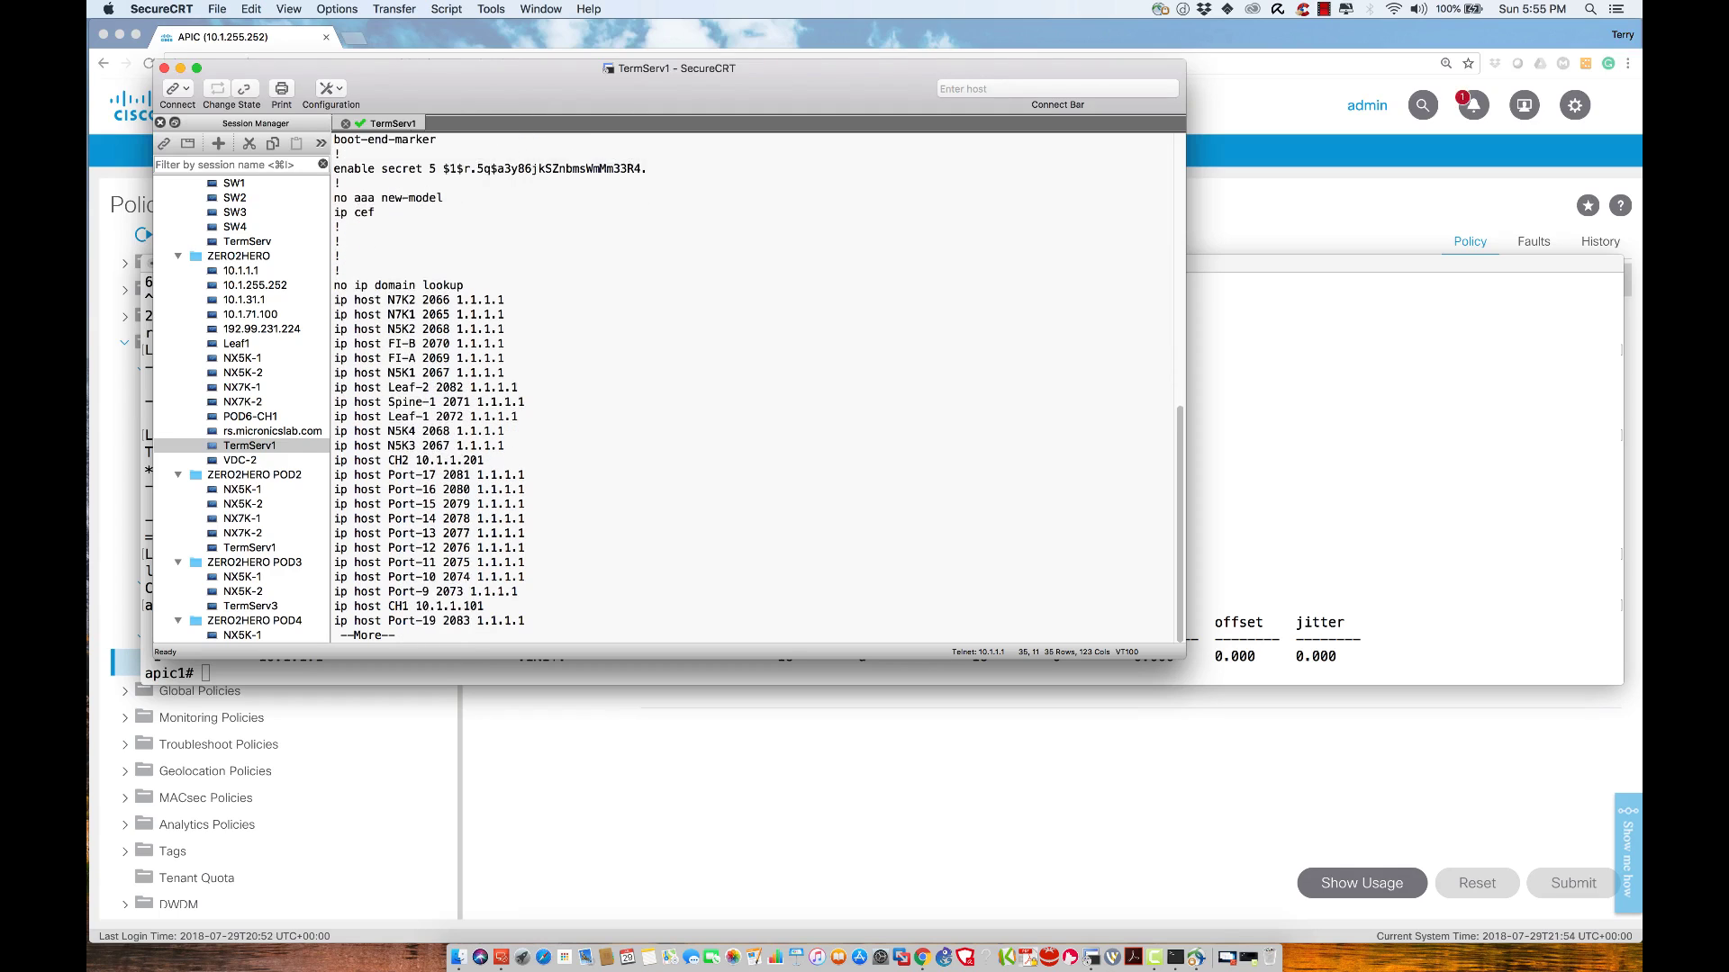
key("Return")
key("Return")
key("Return")
key("Return")
key("Return")
key("Return")
key("Return")
key("Return")
key("Return")
key("Return")
key("Return")
key("Return")
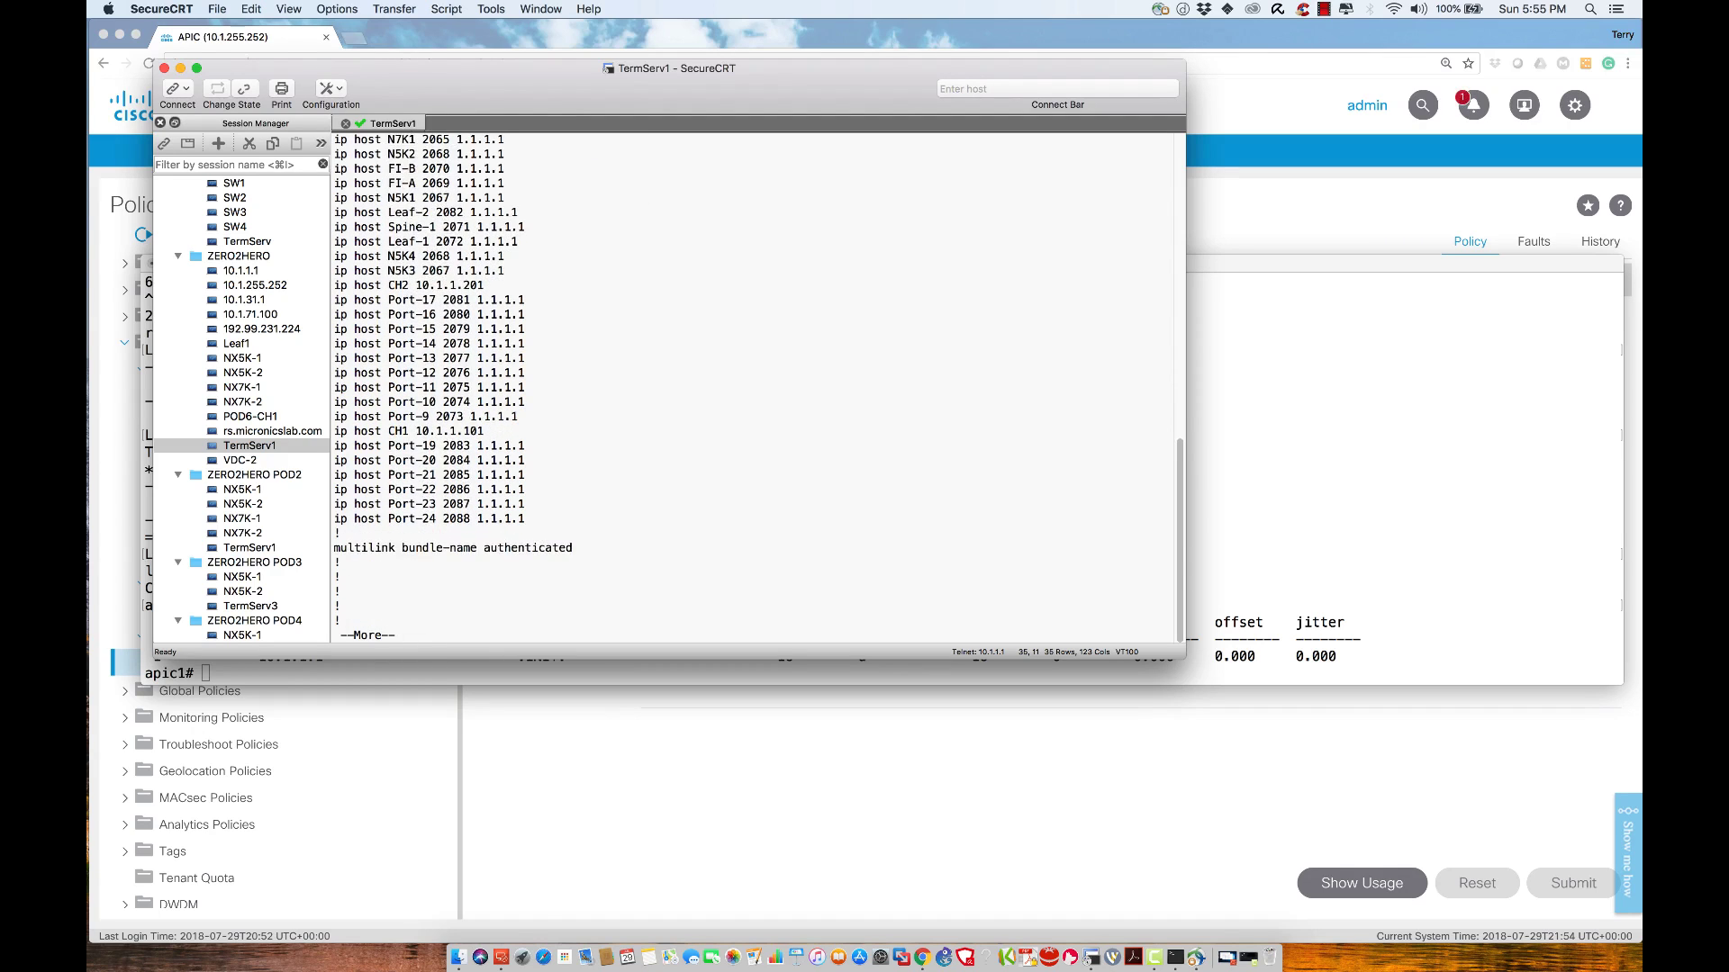
key("space")
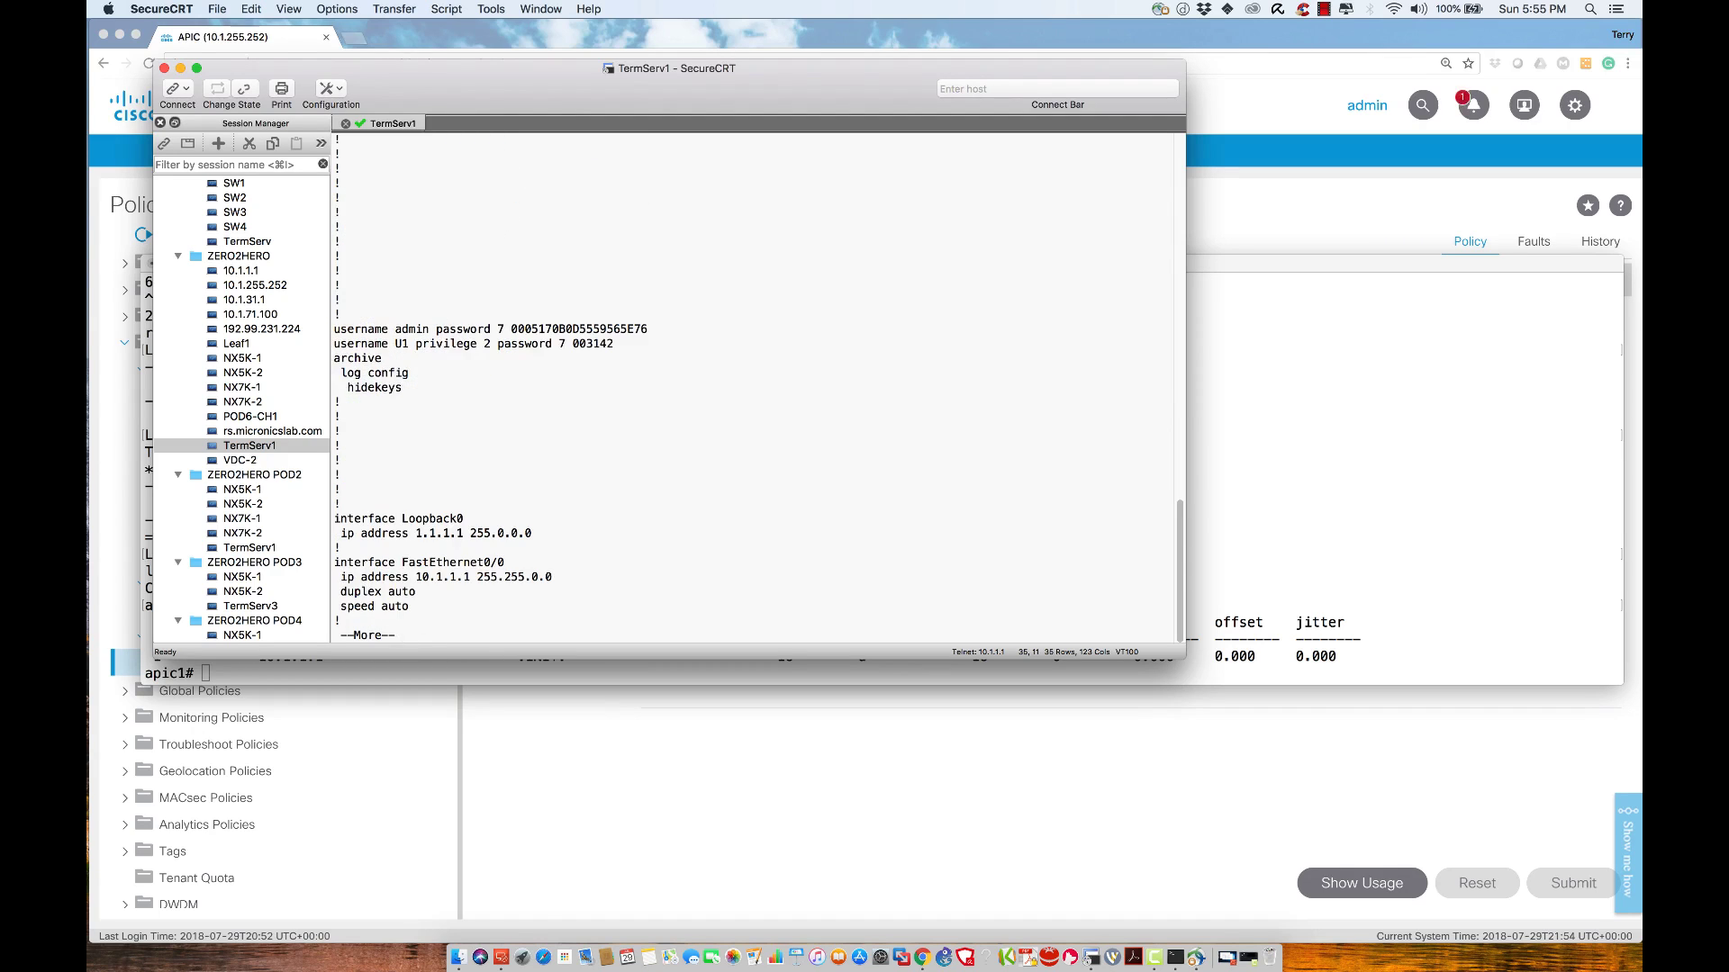
key("Return")
key("Return")
key("Return")
key("Return")
key("Return")
key("Return")
key("Return")
key("Return")
key("Return")
key("Return")
key("Return")
key("Return")
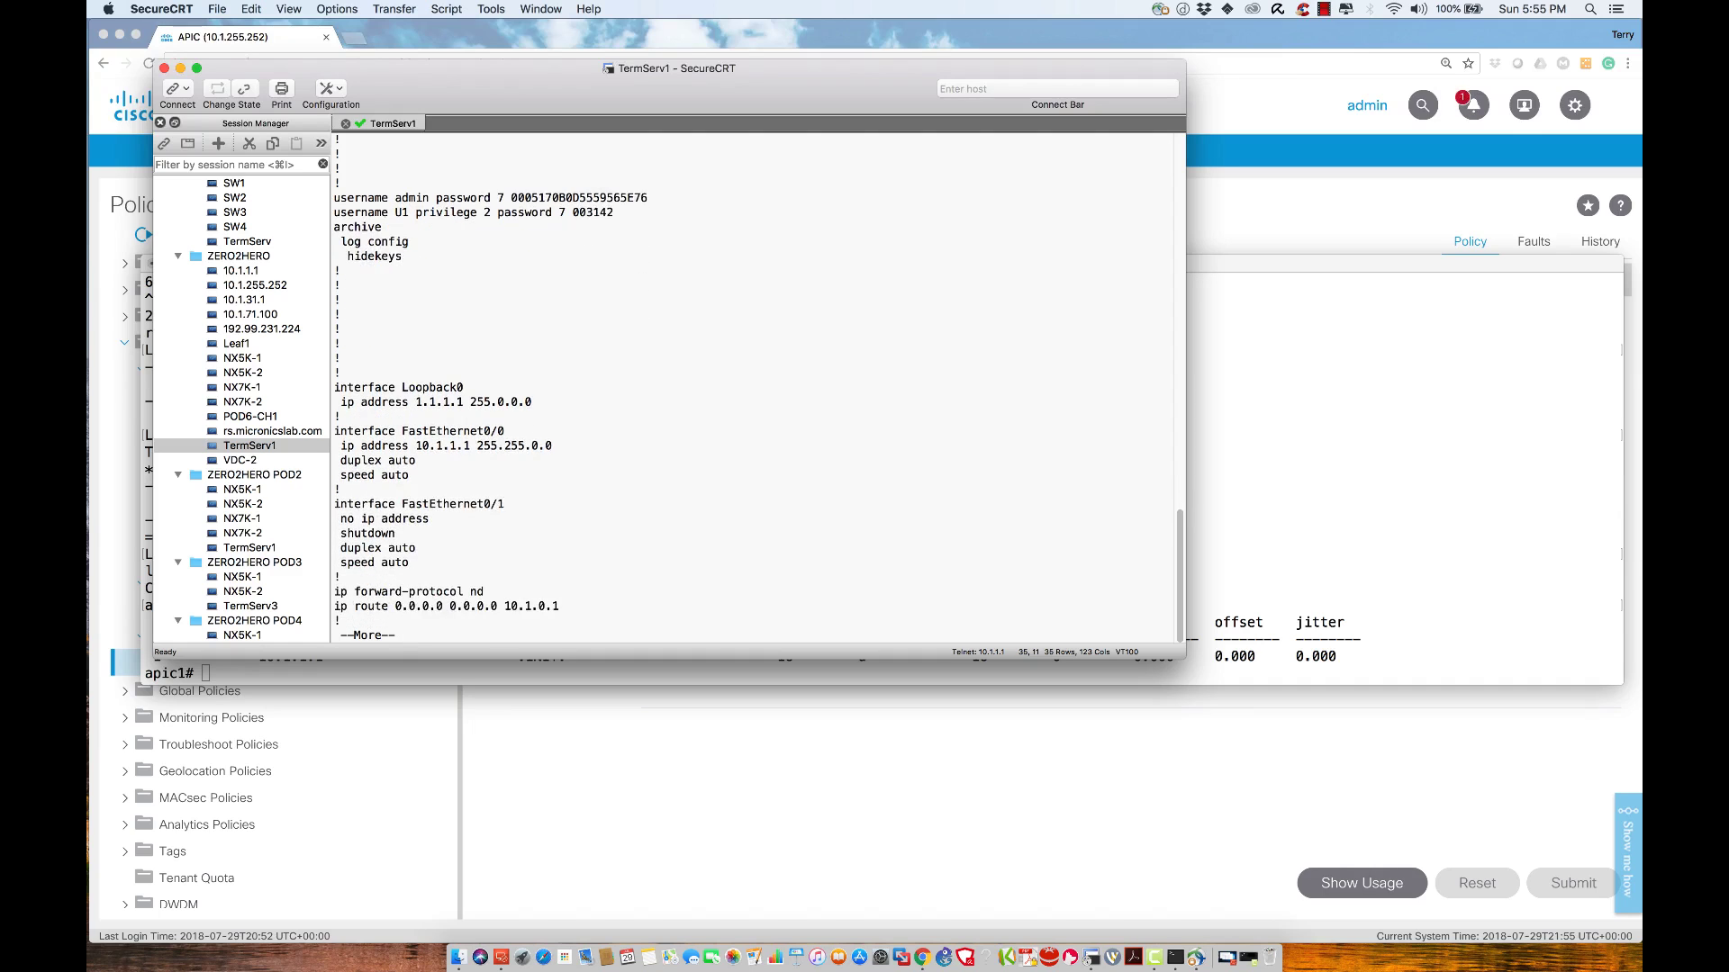
key("Return")
key("Return")
key("Return")
key("Return")
key("Return")
key("Return")
key("Return")
key("Return")
key("Return")
key("Return")
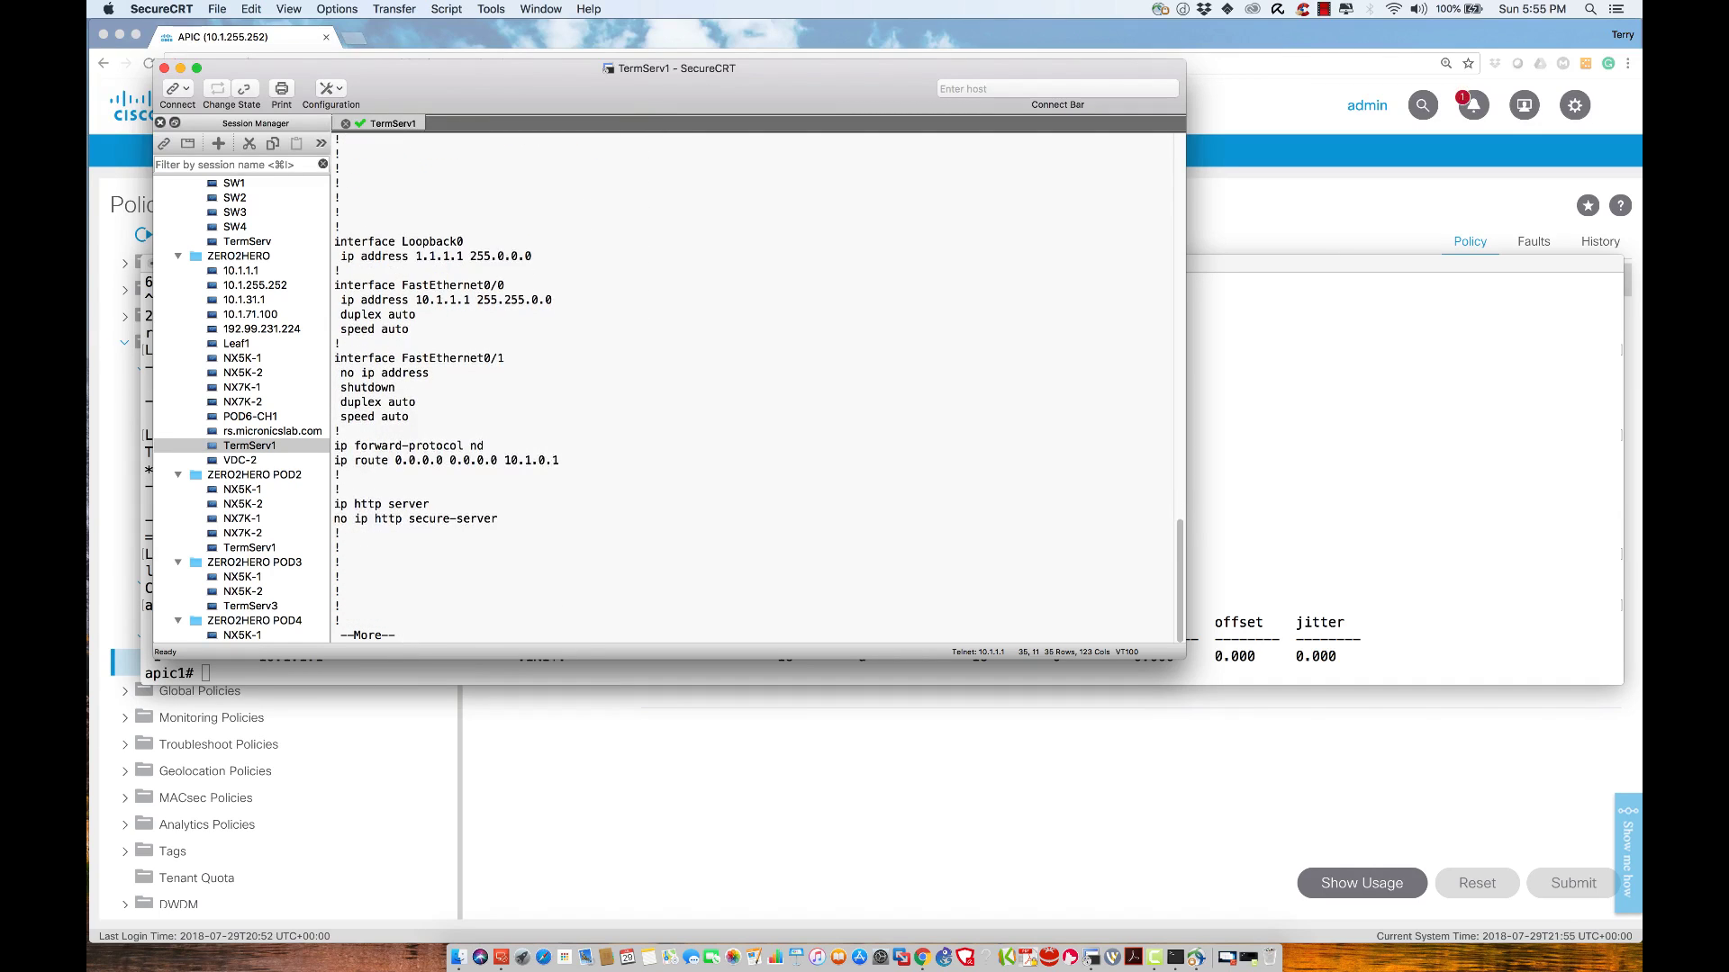
key("Return")
key("Return")
key("Return")
key("Return")
key("Return")
key("Return")
key("Return")
key("Return")
key("Return")
key("Return")
key("Return")
key("Return")
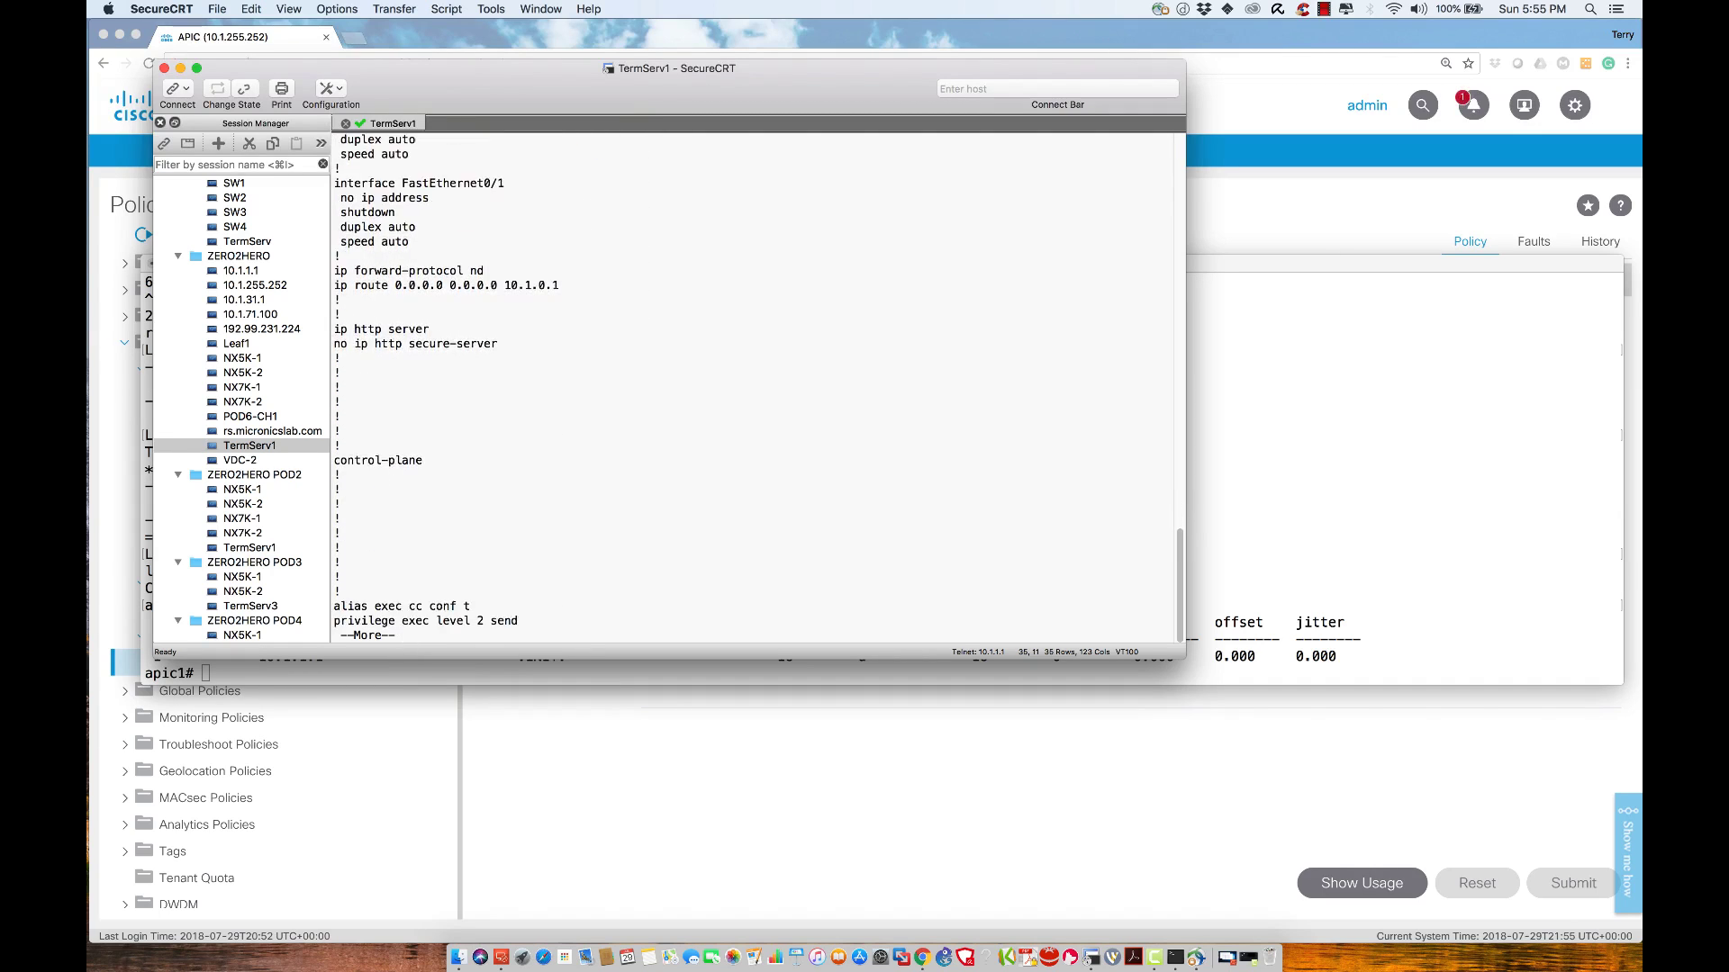
key("space")
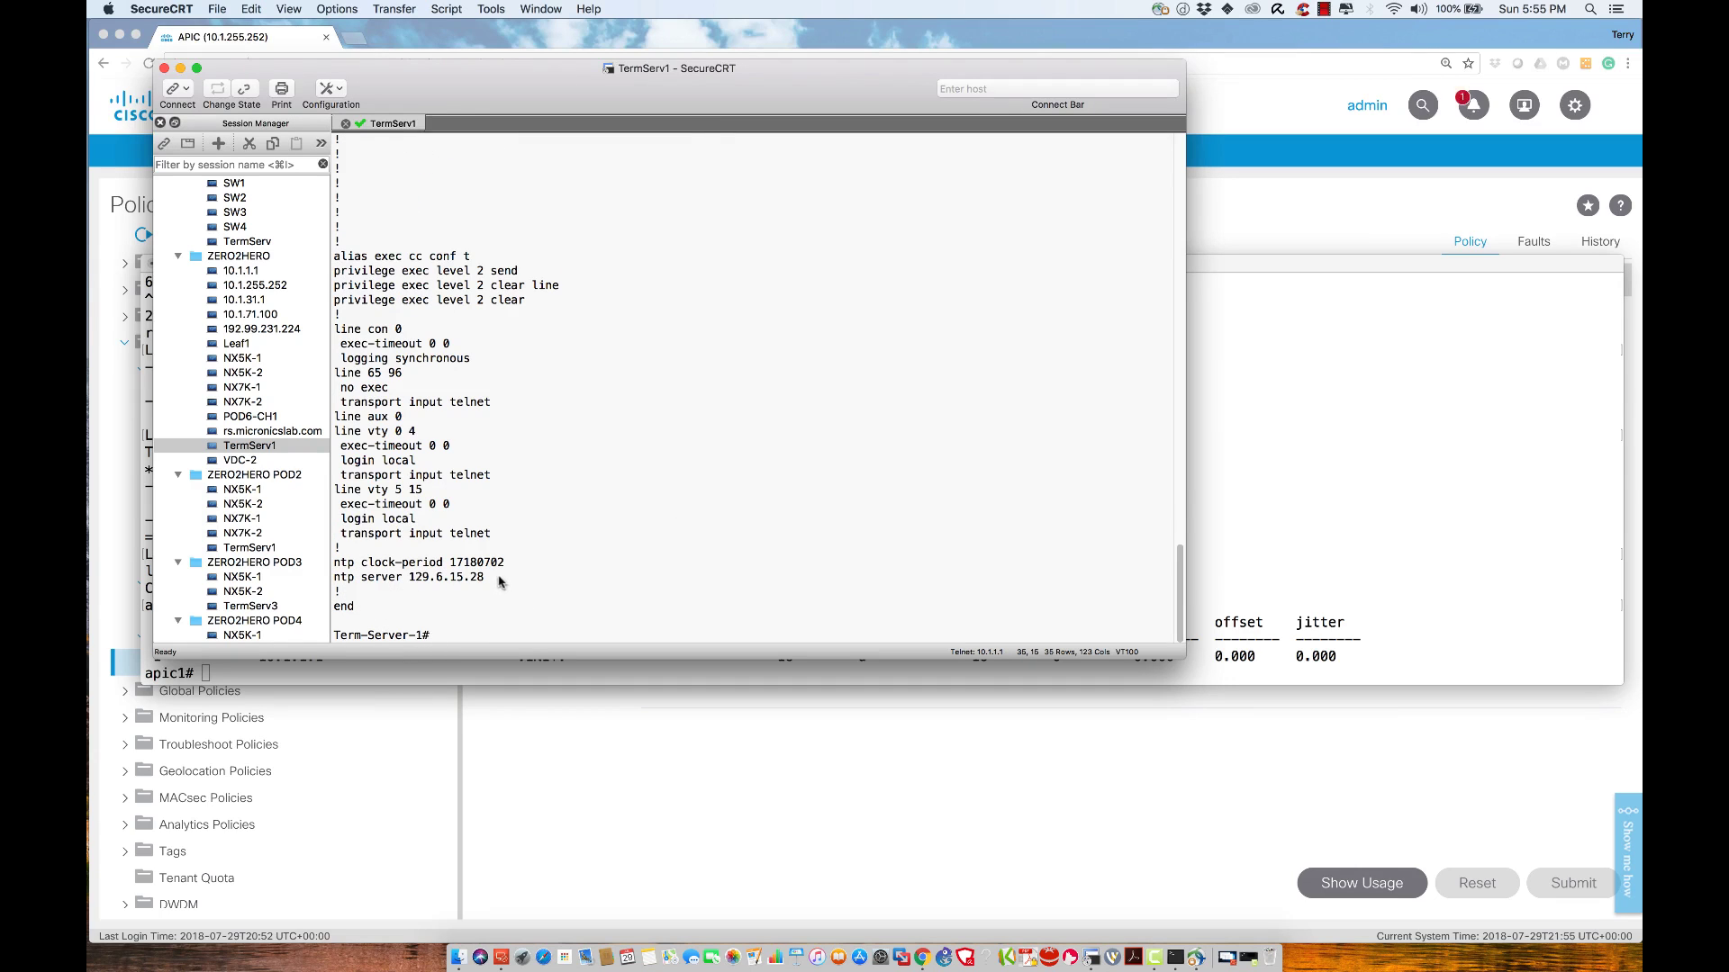
left_click_drag(487, 579, 338, 571)
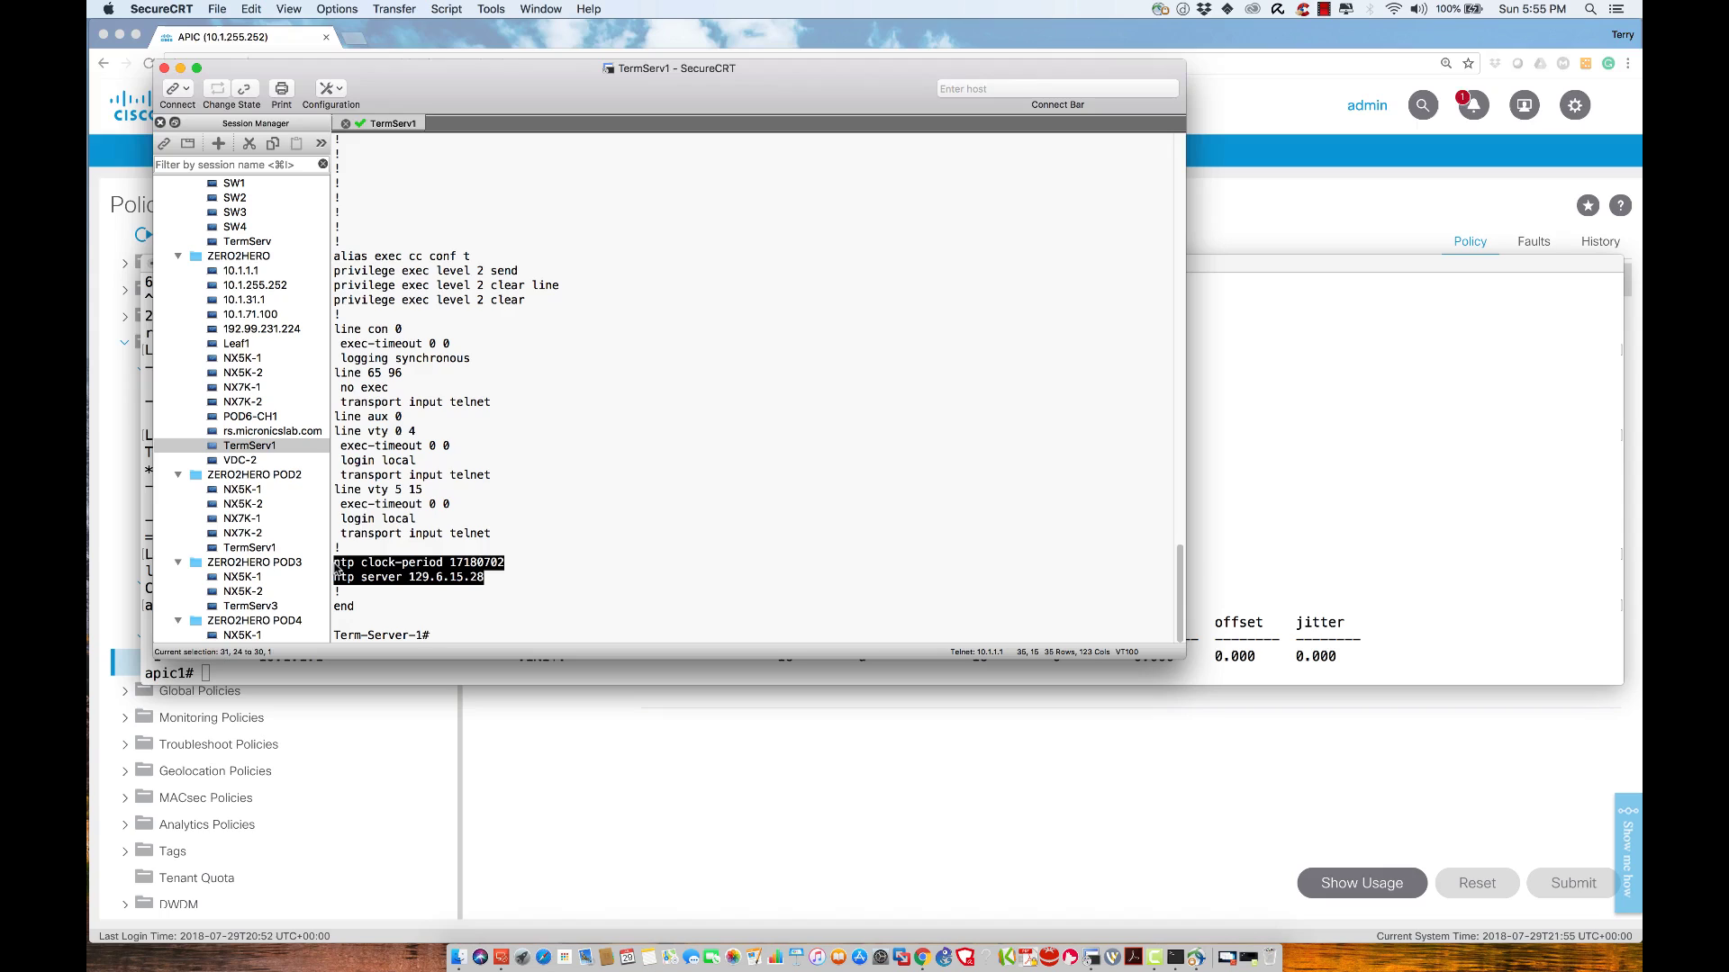
left_click(553, 544)
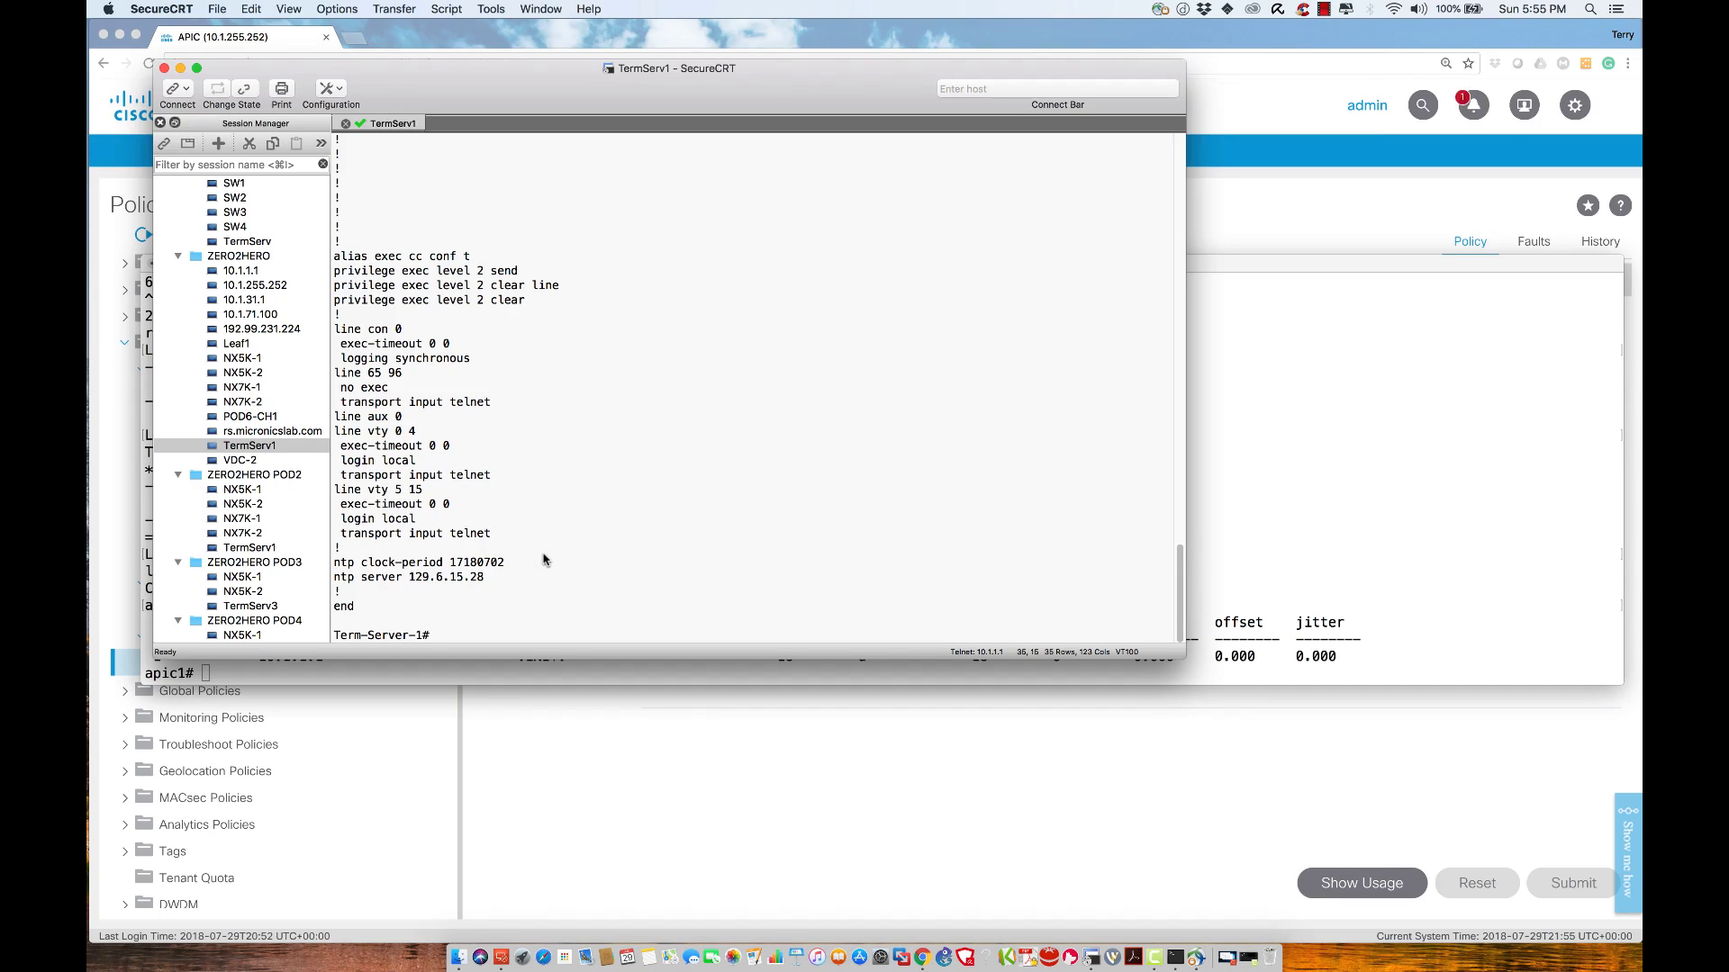
type("show ntp st")
Run show ntp status and show ntp associations, listing 129.6.15.28 (.NIST., stratum 1, reach 0)
key("Tab")
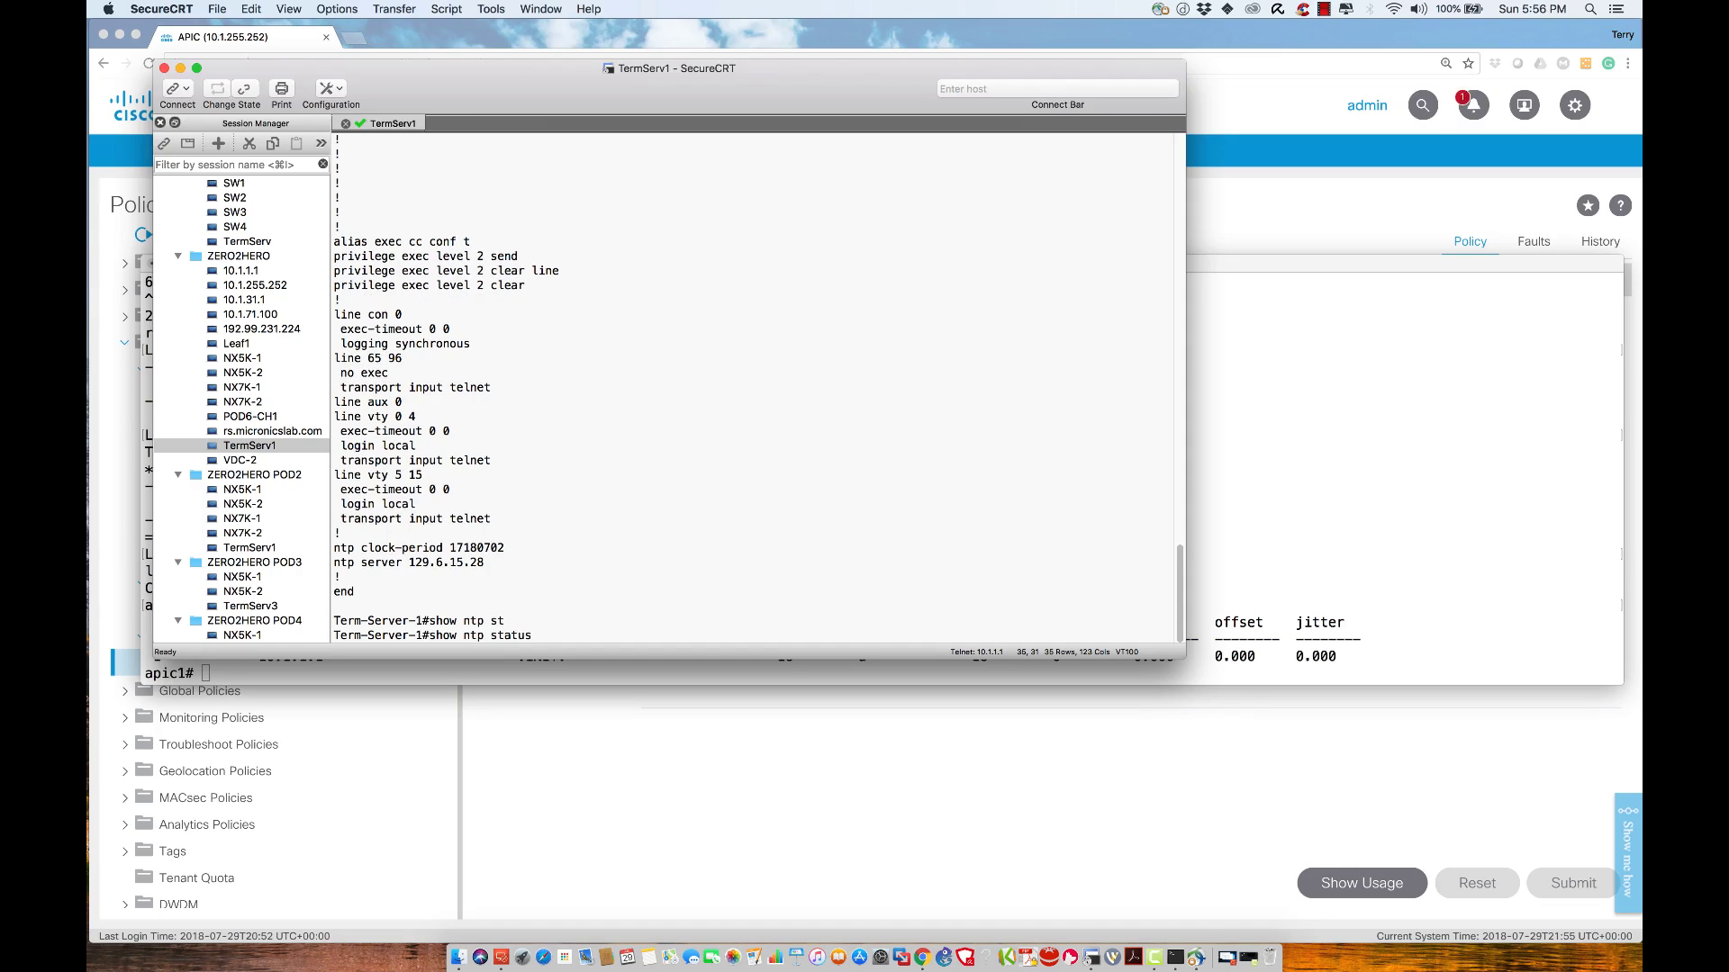
key("Return")
type("show ntp")
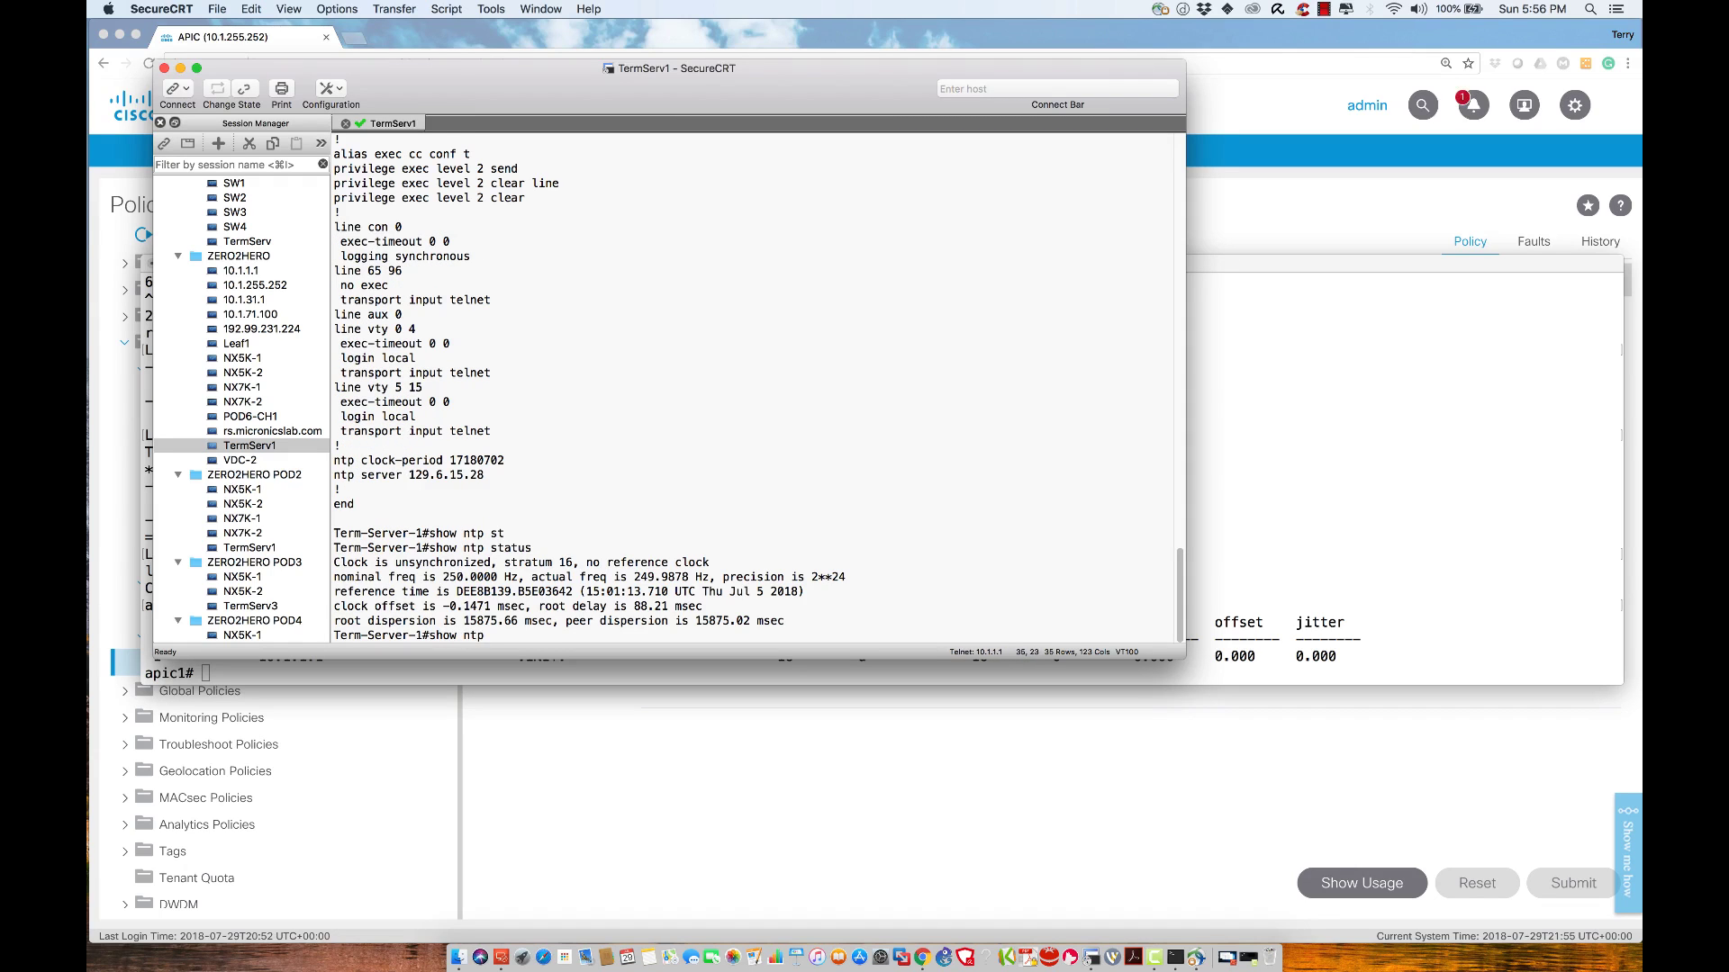
type(" nei")
key("Tab")
key("BackSpace")
key("BackSpace")
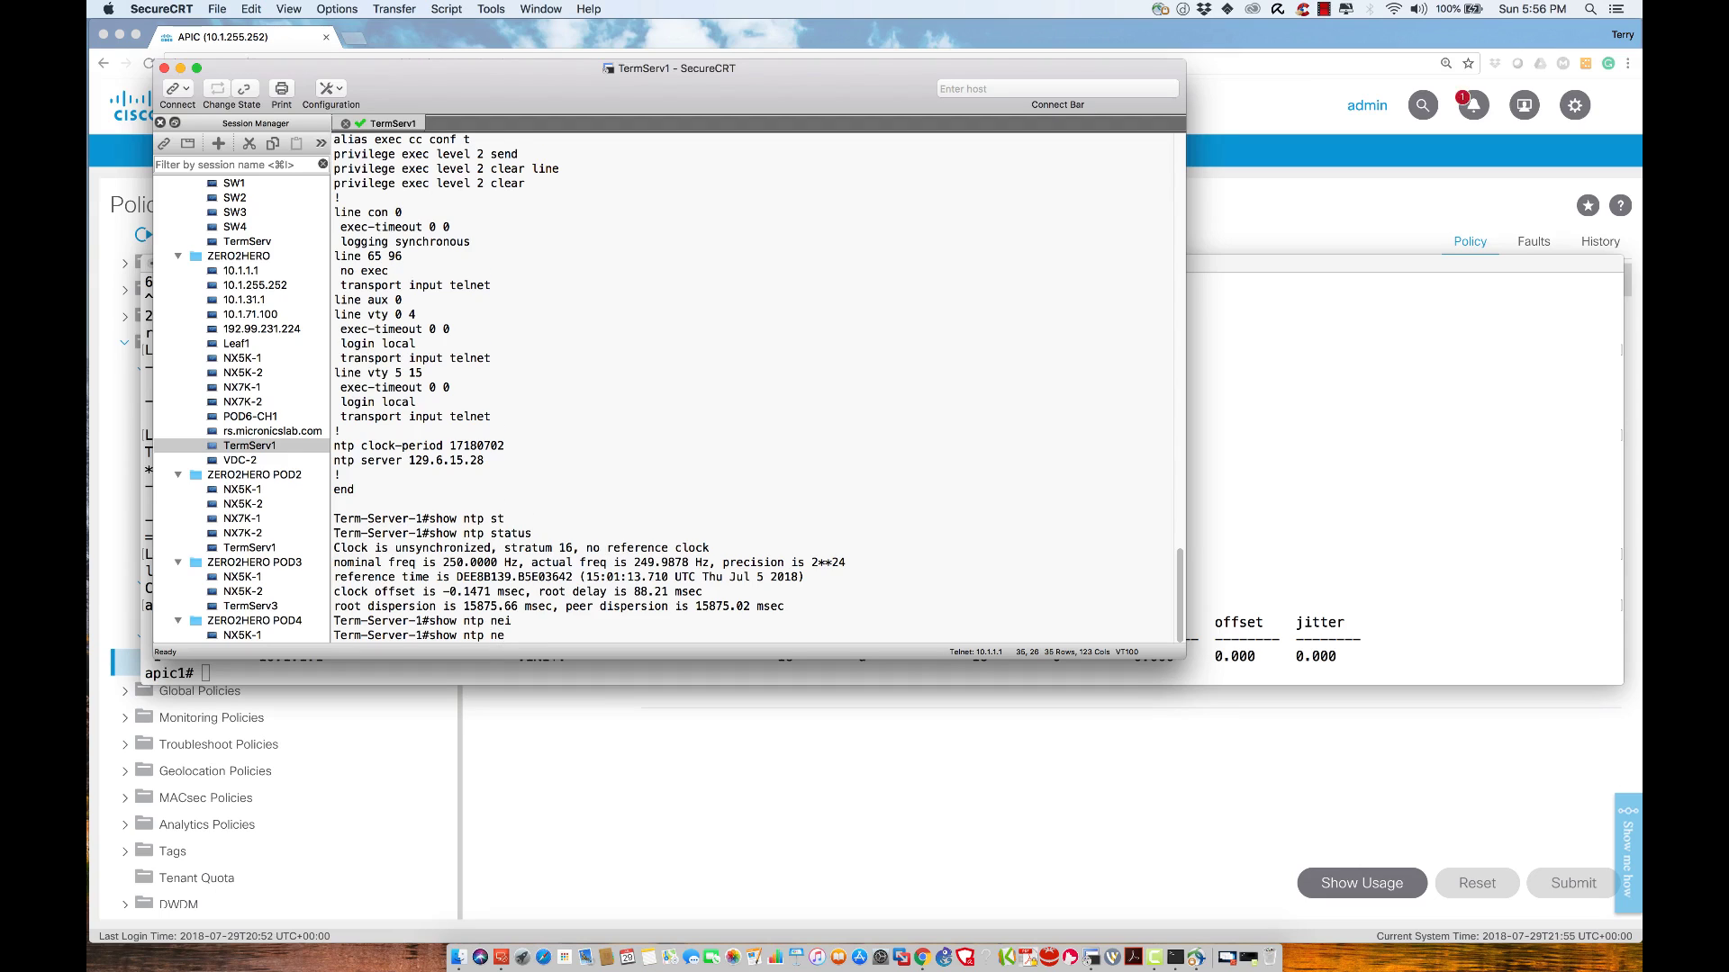
type("ne")
key("Tab")
key("BackSpace")
key("BackSpace")
type("p")
key("BackSpace")
type("?")
type("ass")
key("Tab")
type("?")
key("Return")
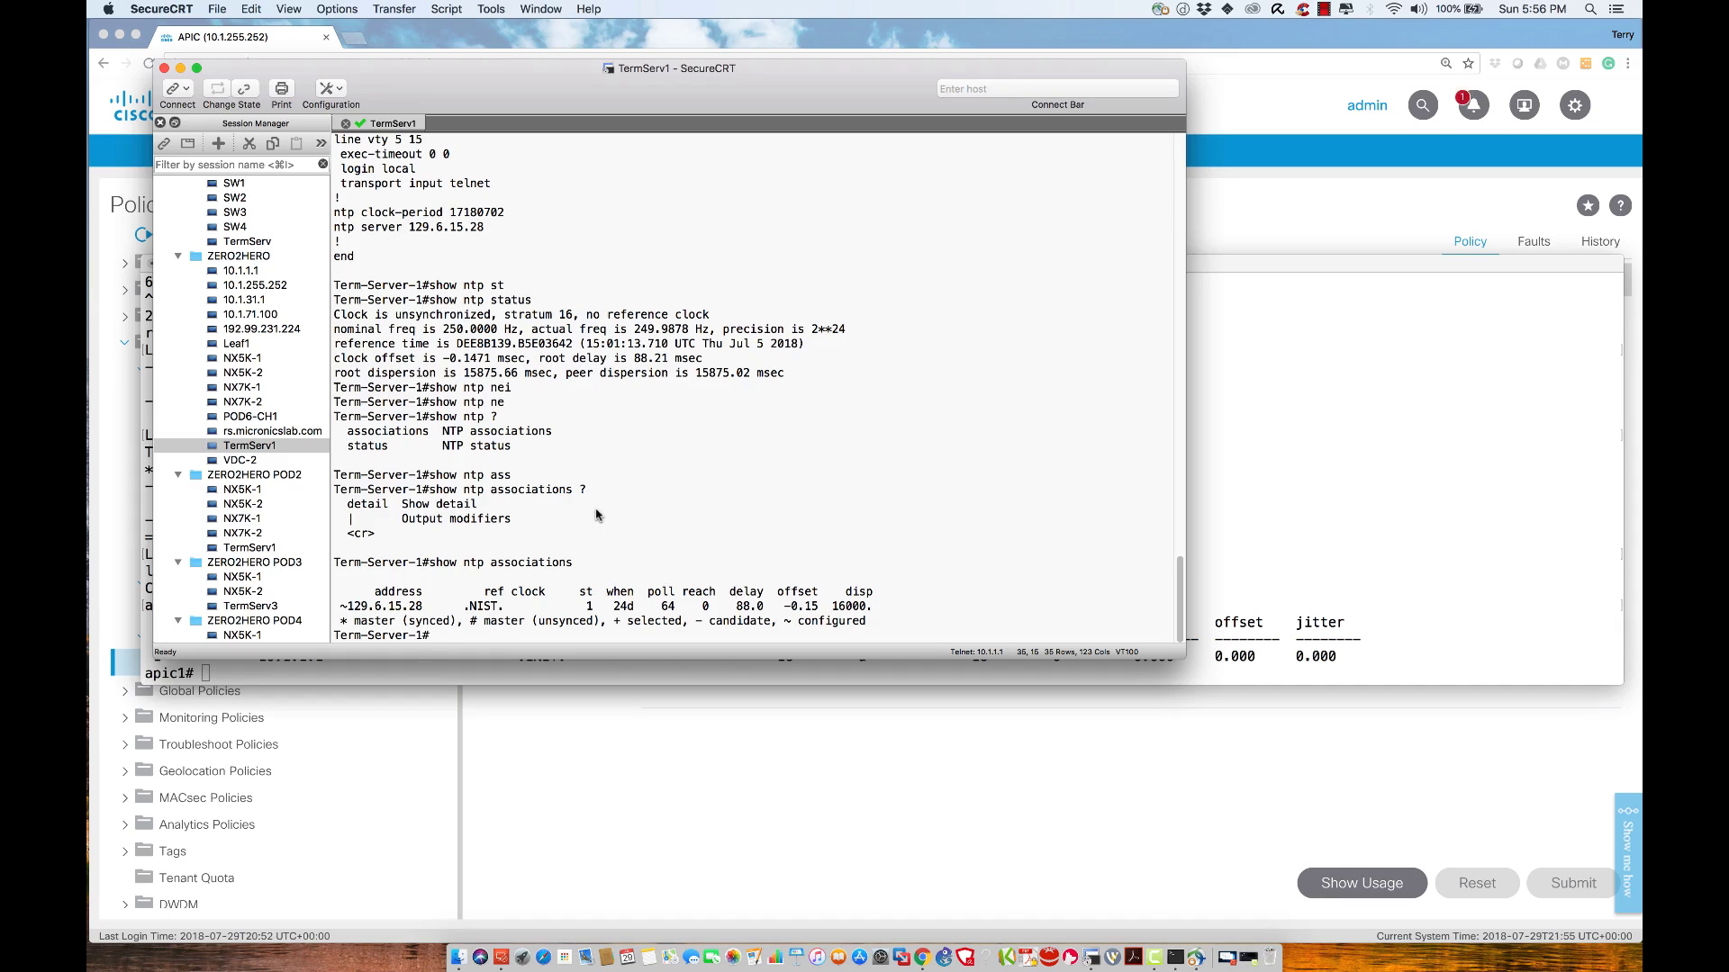
Rerun show ntp status and highlight the unsynchronized, stratum 16 line
key("Up")
key("BackSpace")
key("BackSpace")
key("BackSpace")
key("BackSpace")
key("BackSpace")
key("BackSpace")
key("BackSpace")
key("BackSpace")
key("BackSpace")
type("status")
key("Return")
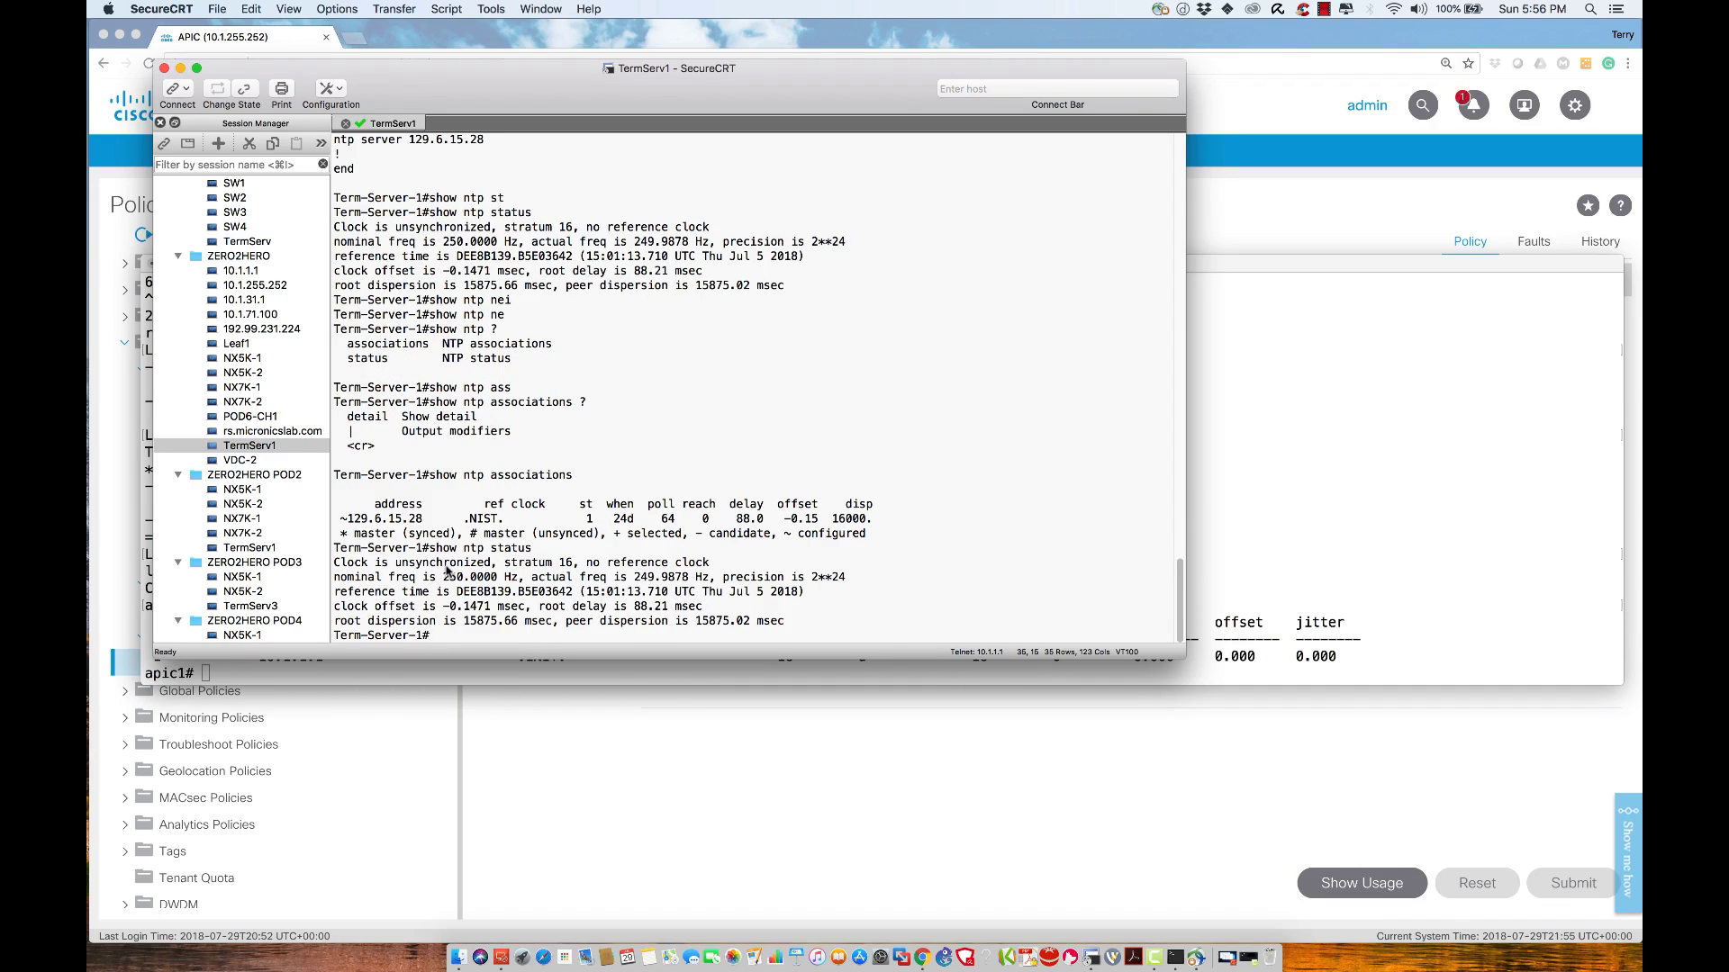
triple_click(449, 567)
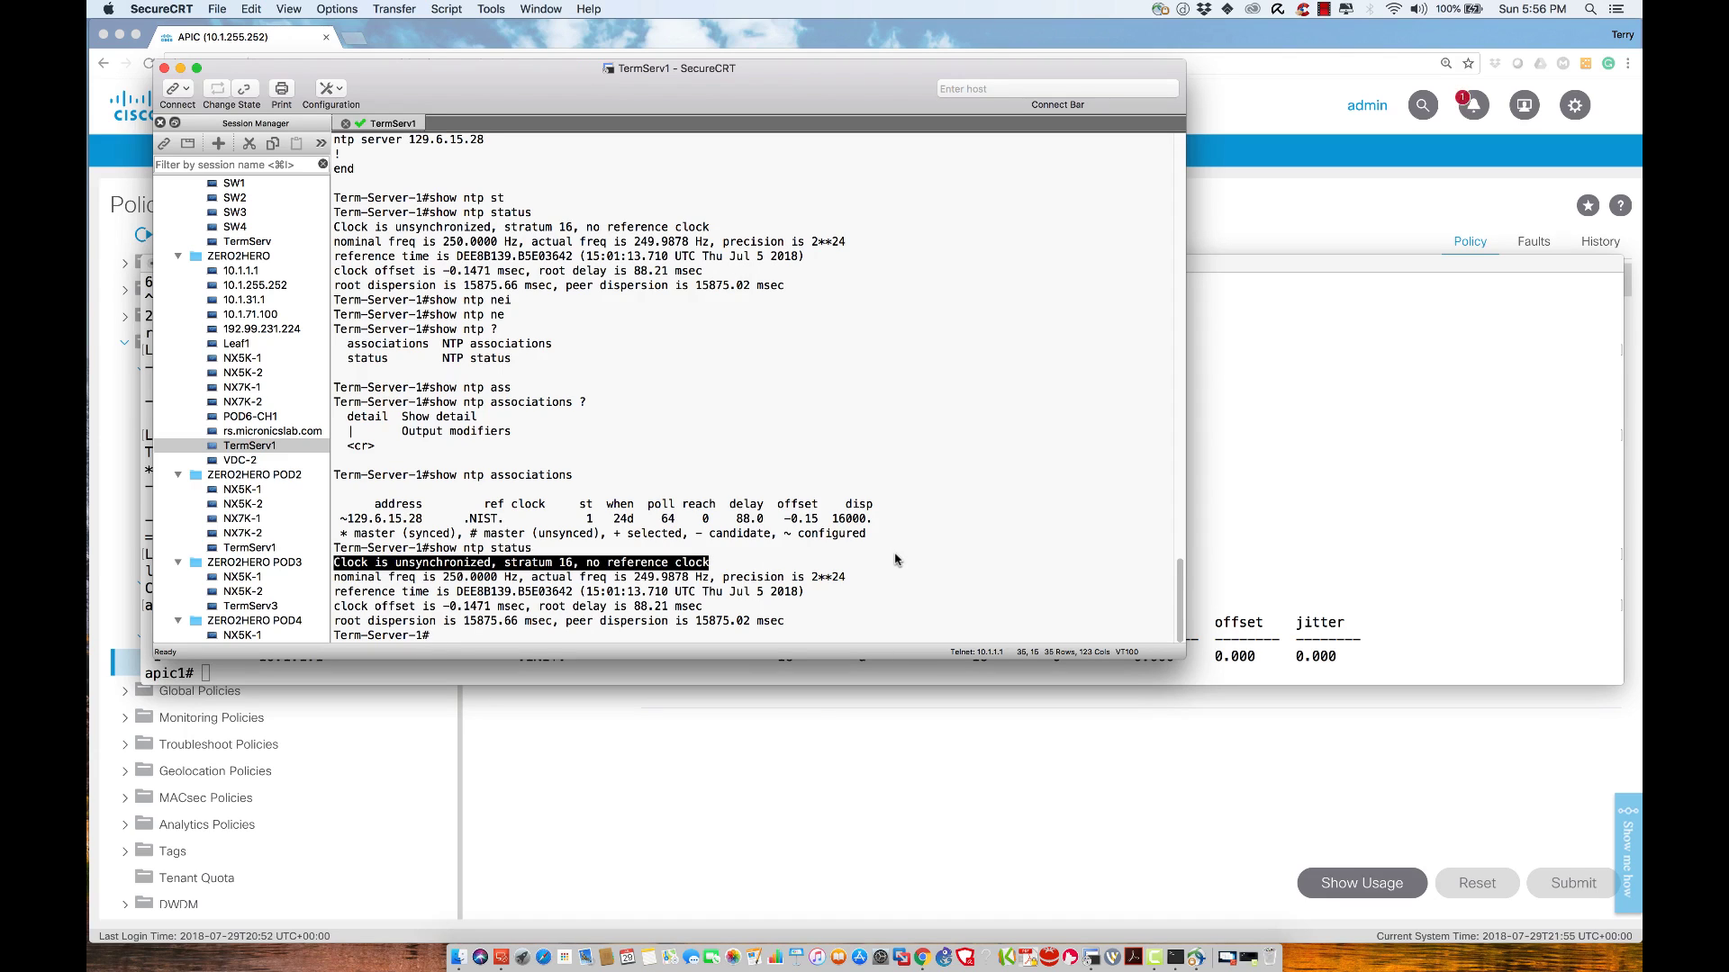
double_click(531, 564)
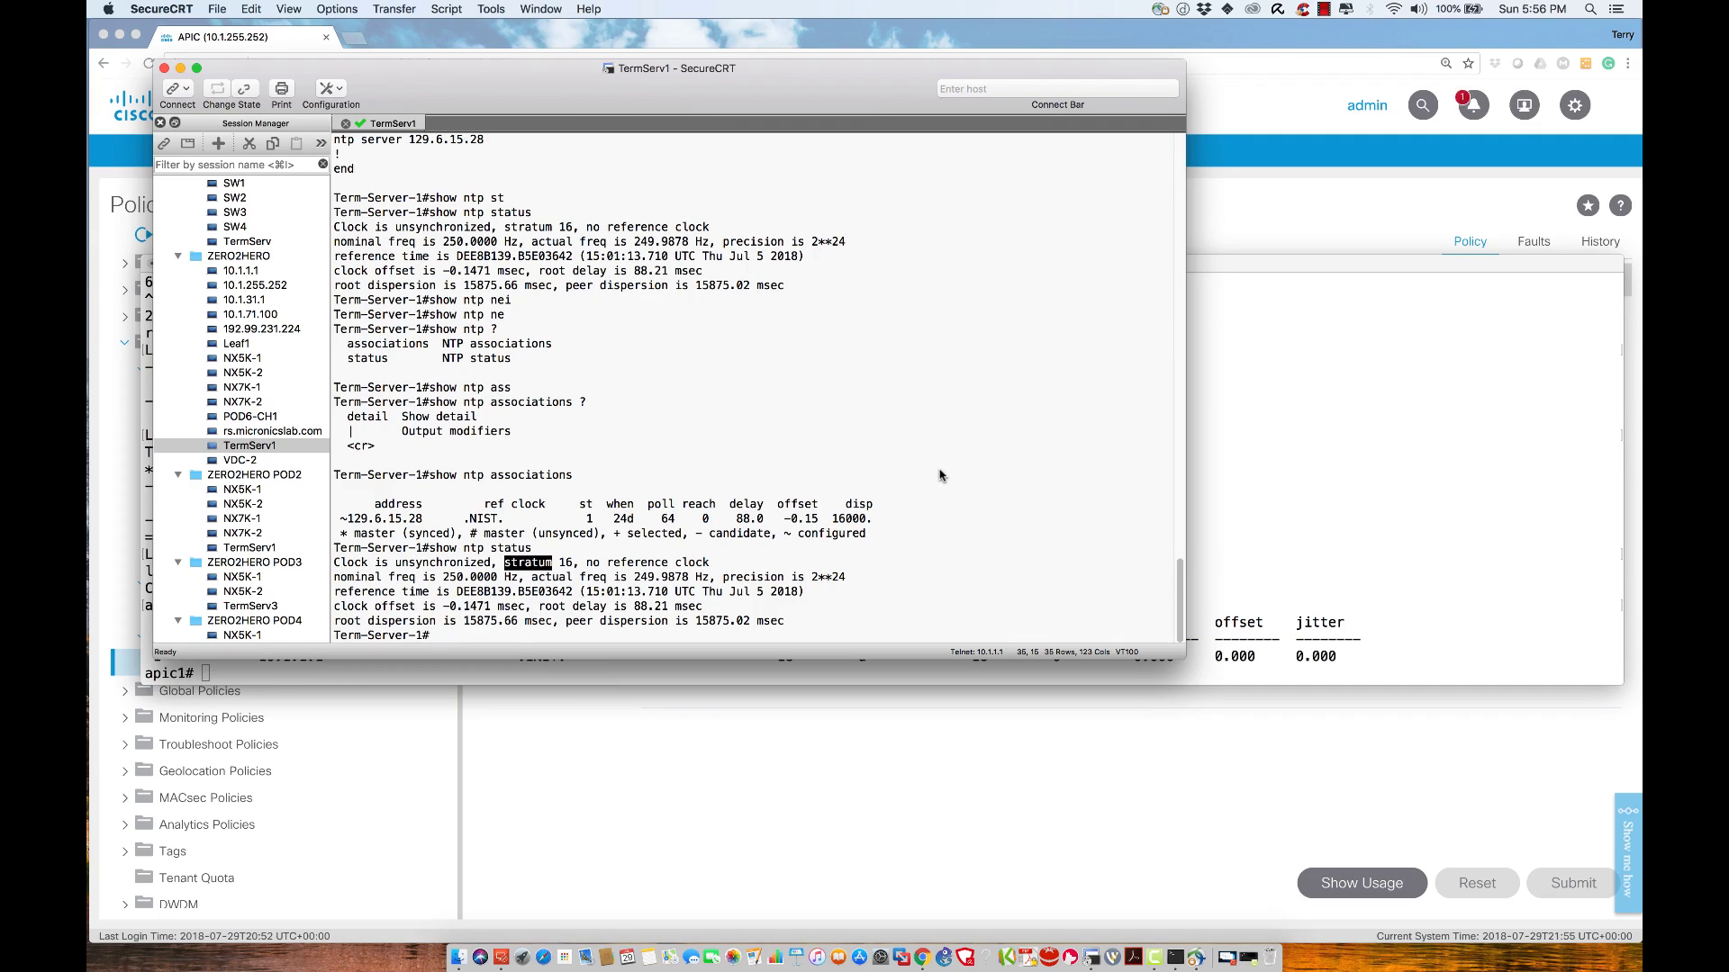
Enter configuration mode with conf t and display the terminal server's clock via do sh clock
type("conf t")
key("Return")
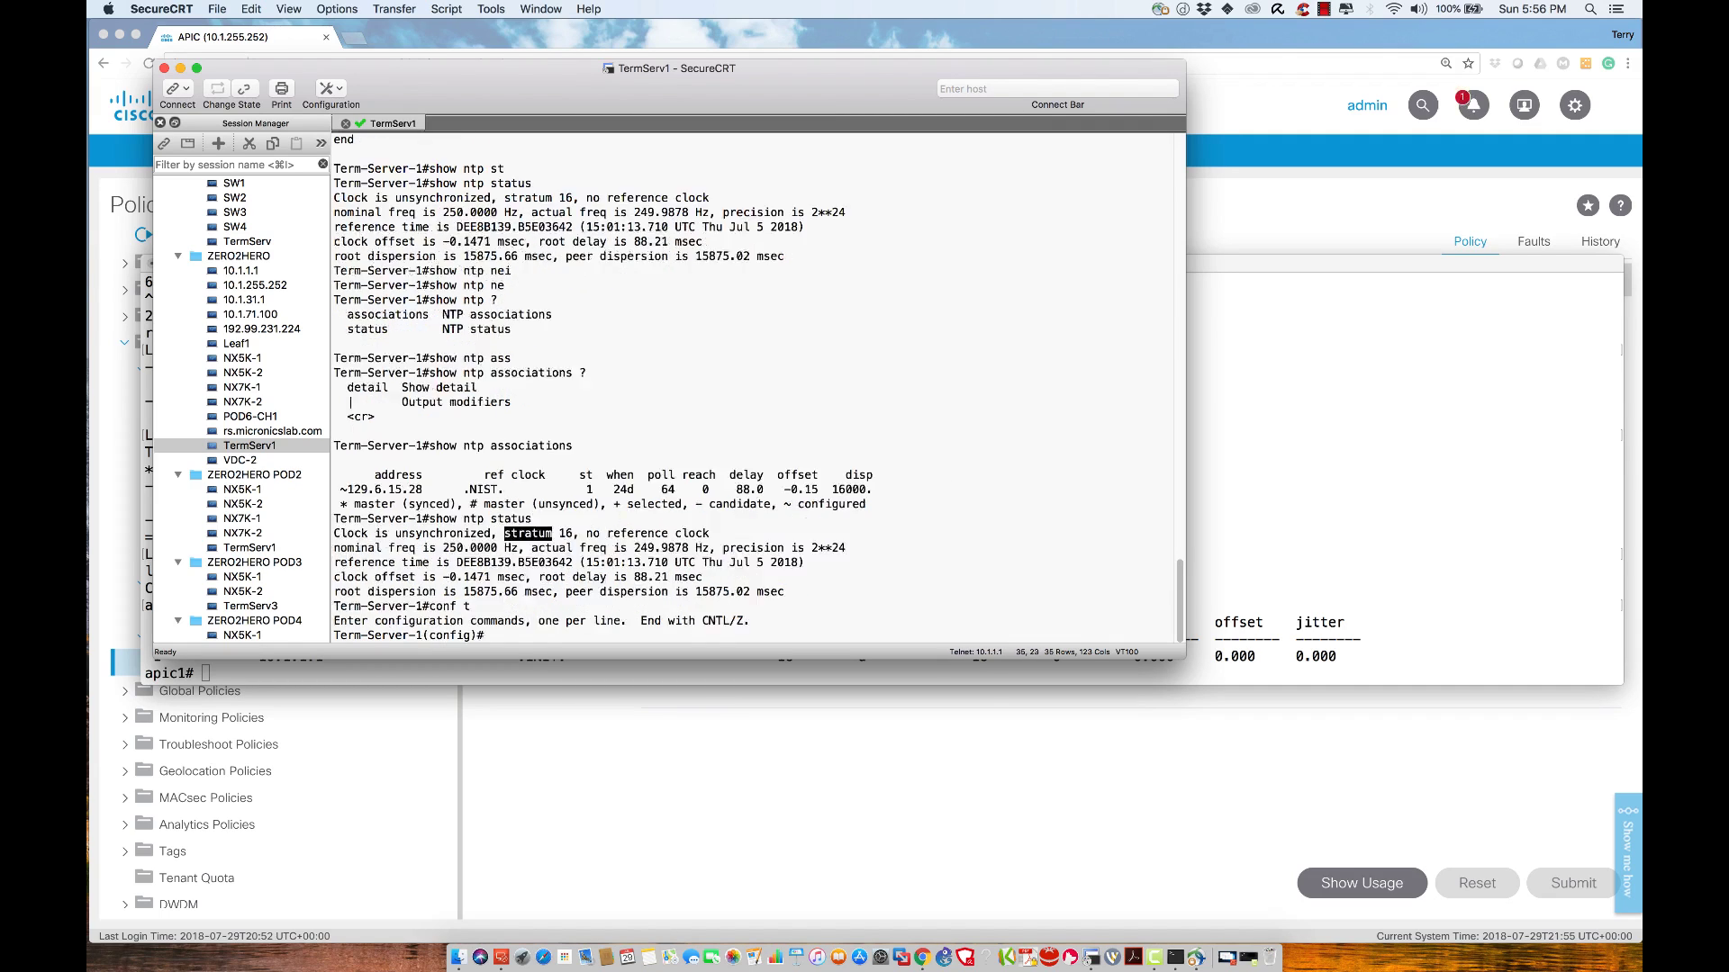
type("show clock")
key("Return")
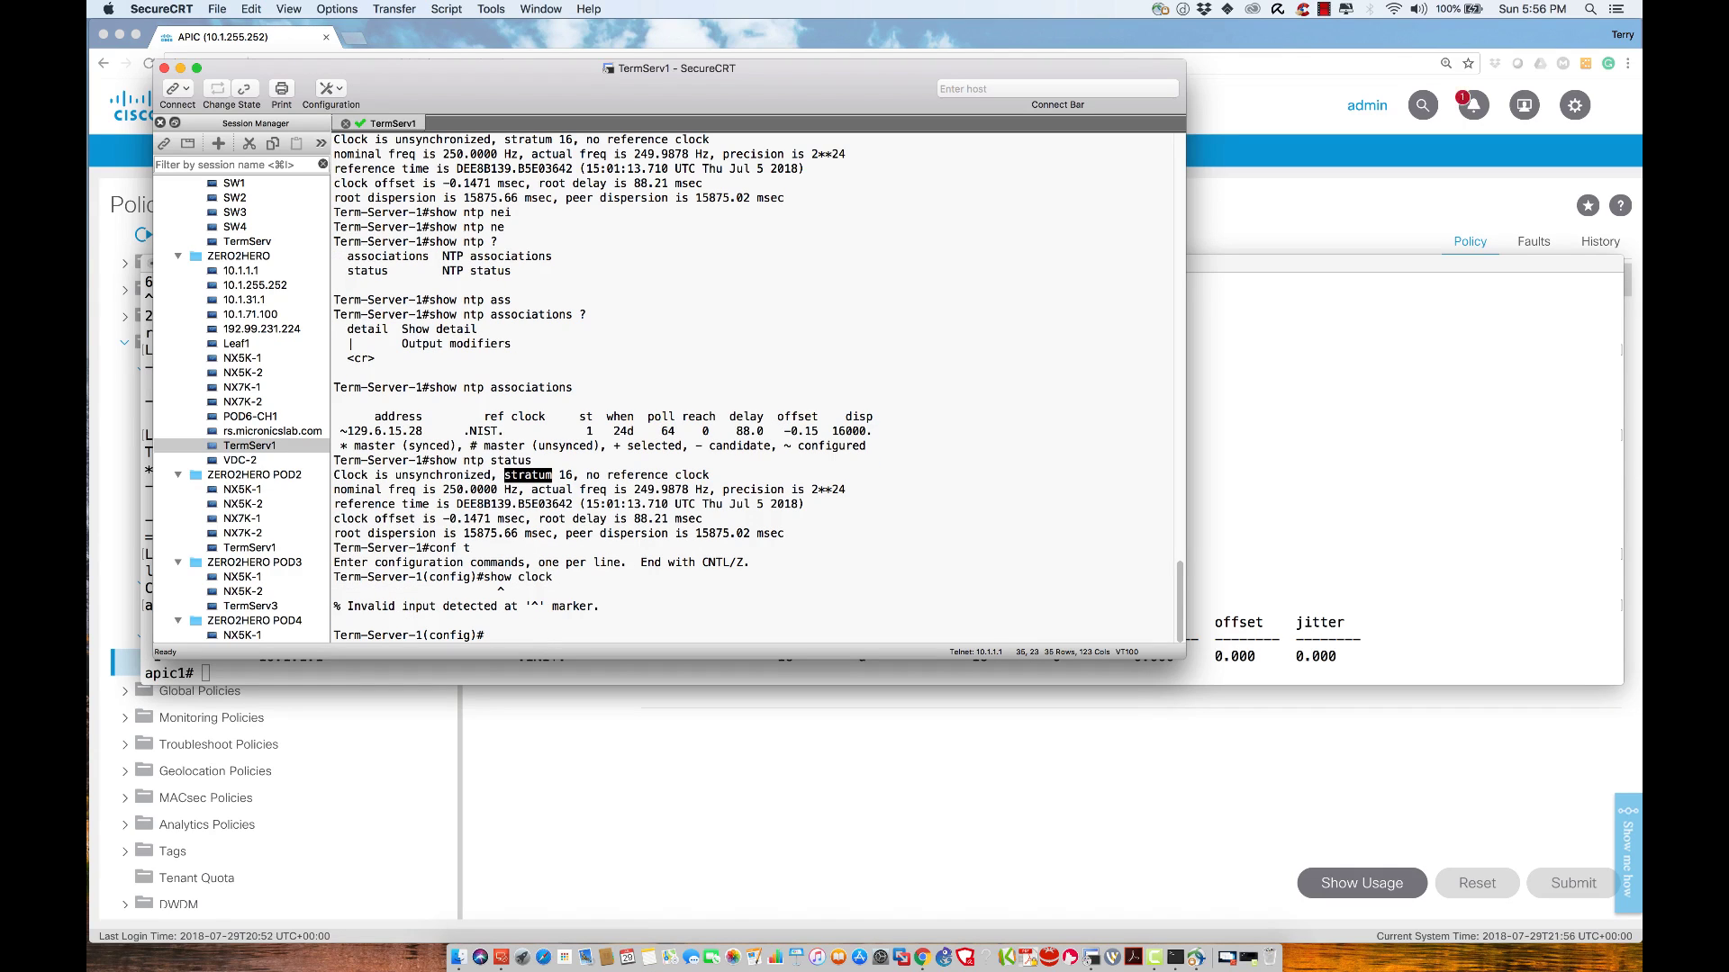
type("do sh cloc")
type("k")
key("Return")
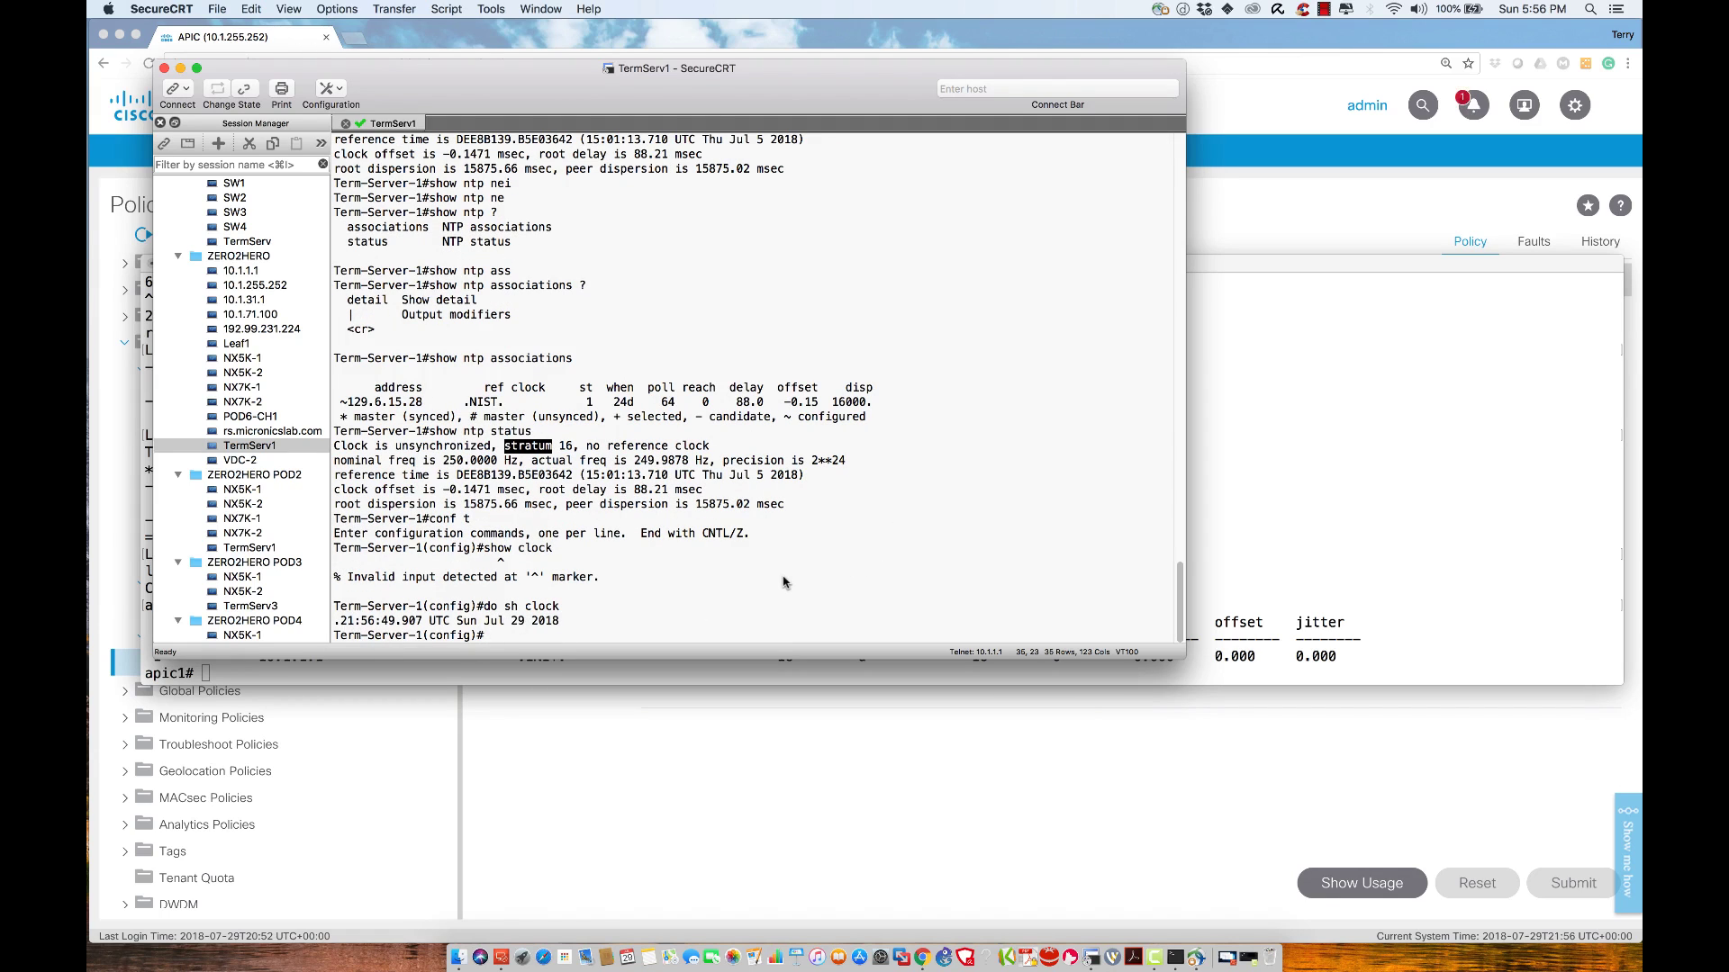
Make the terminal server an NTP master at stratum 1 with ntp master 1, then exit
type("ntp mas")
key("Tab")
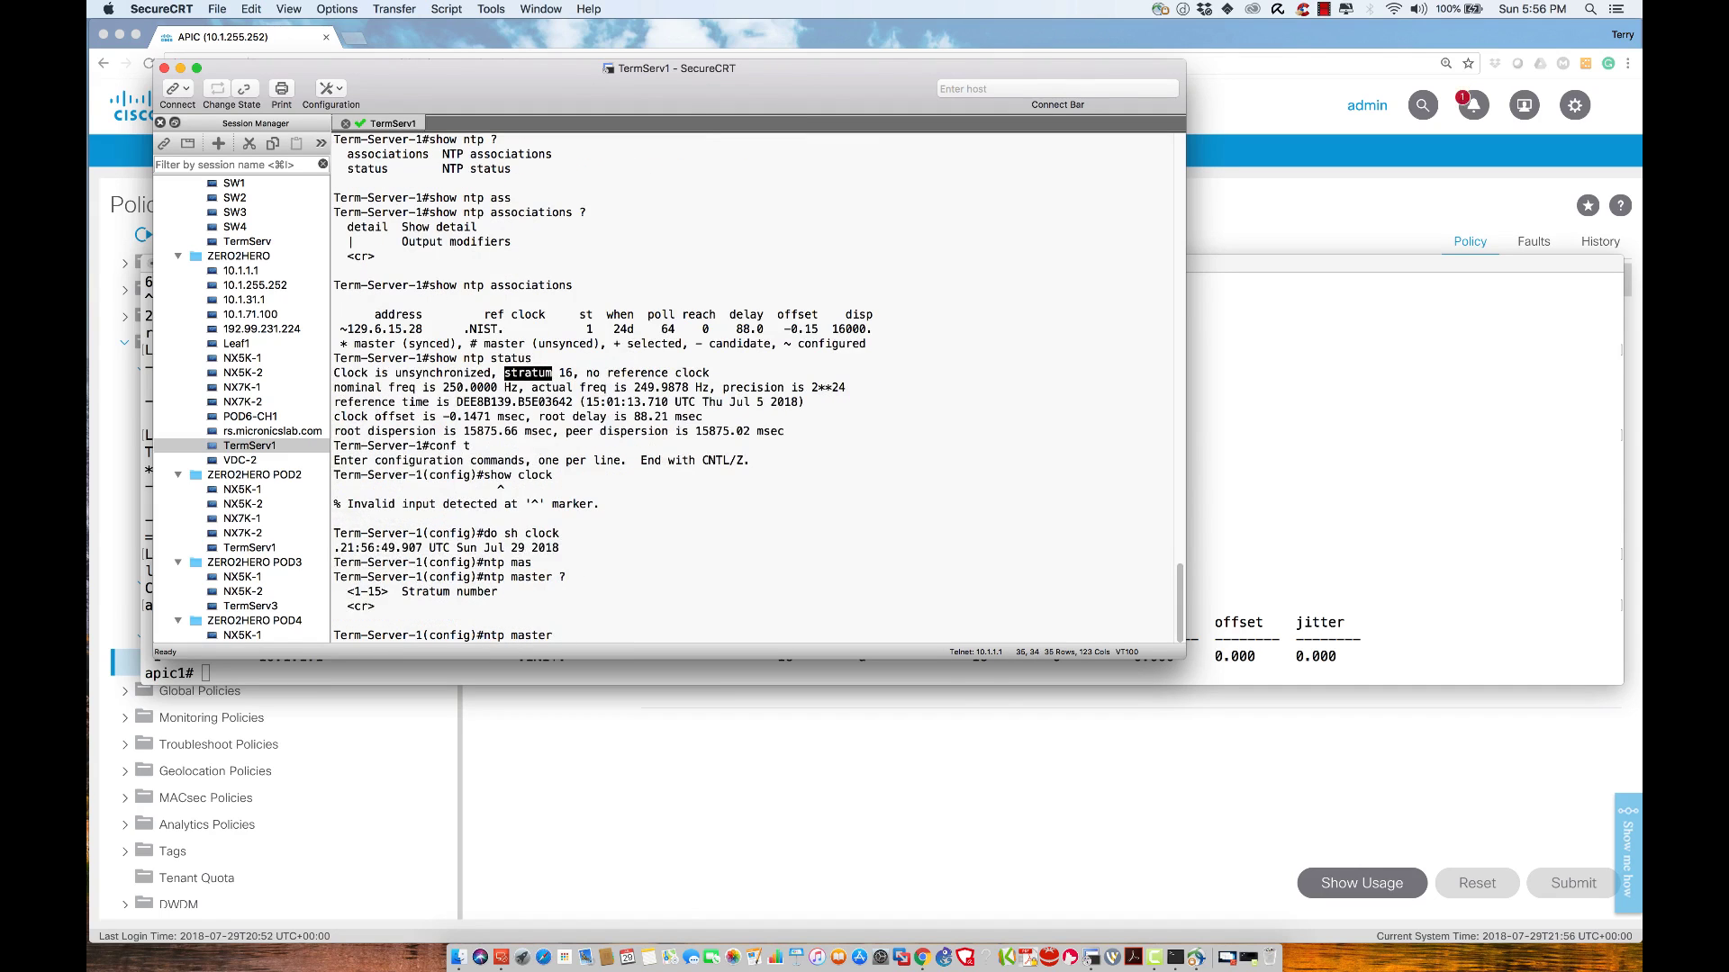
type("?1")
key("Return")
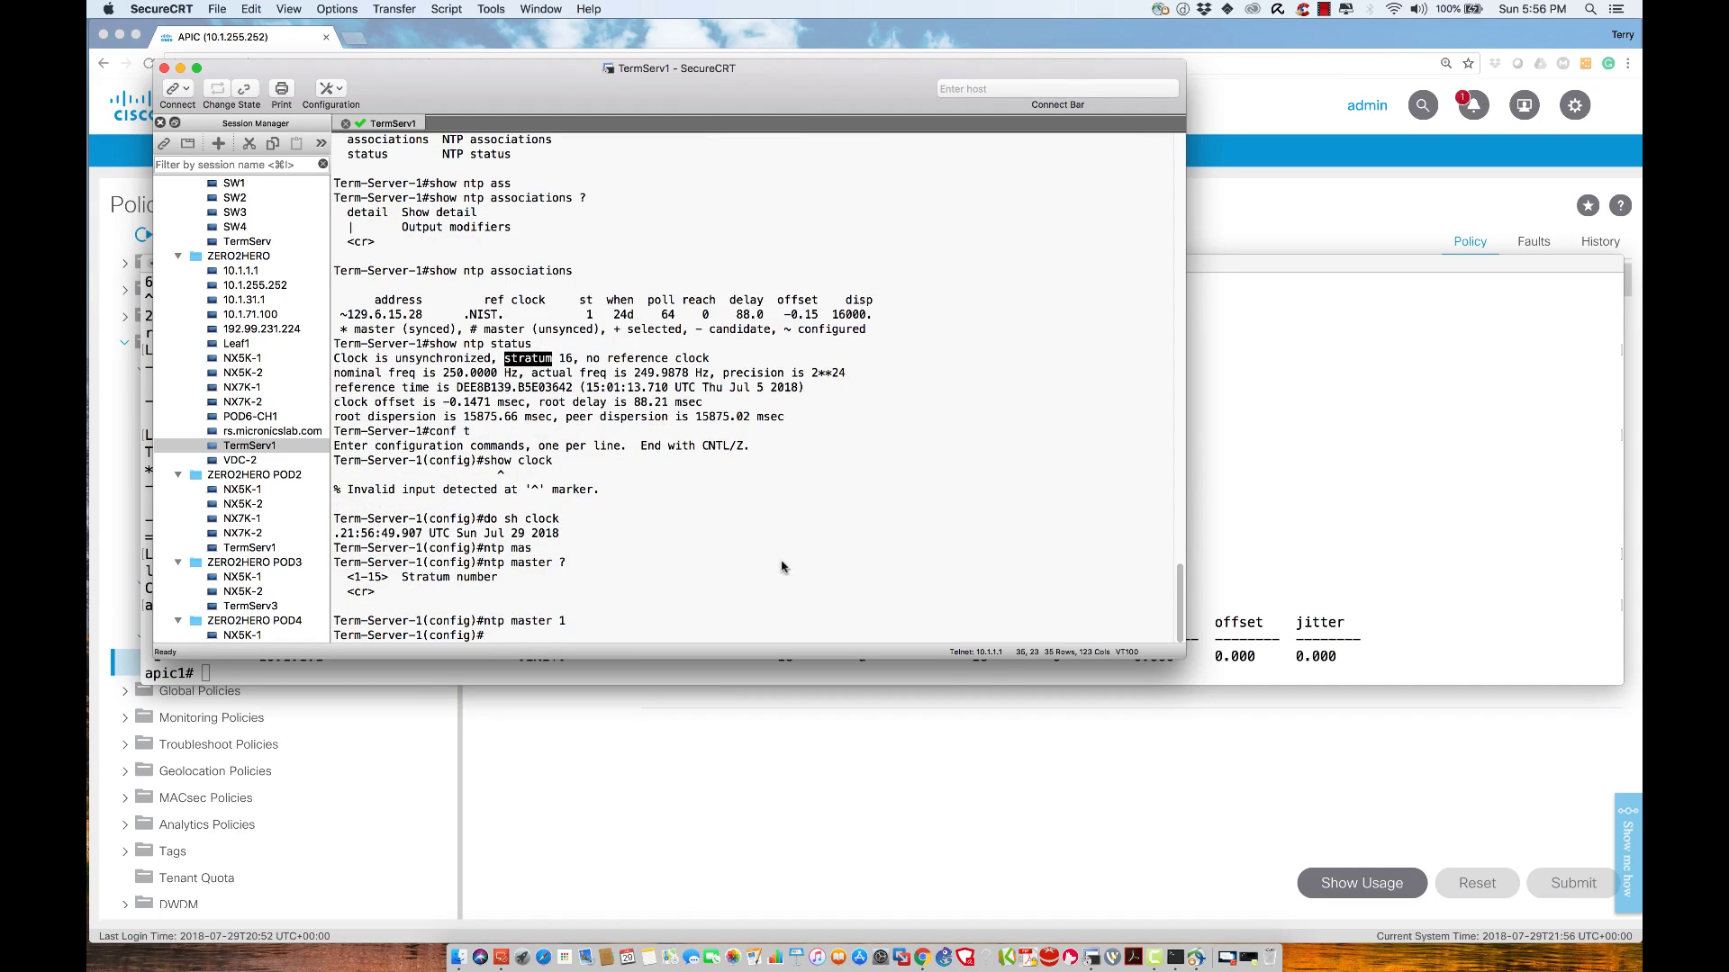
type("exit")
key("Return")
Check show ntp status until the terminal server reports synchronized at stratum 1
type("show ntp st")
key("Tab")
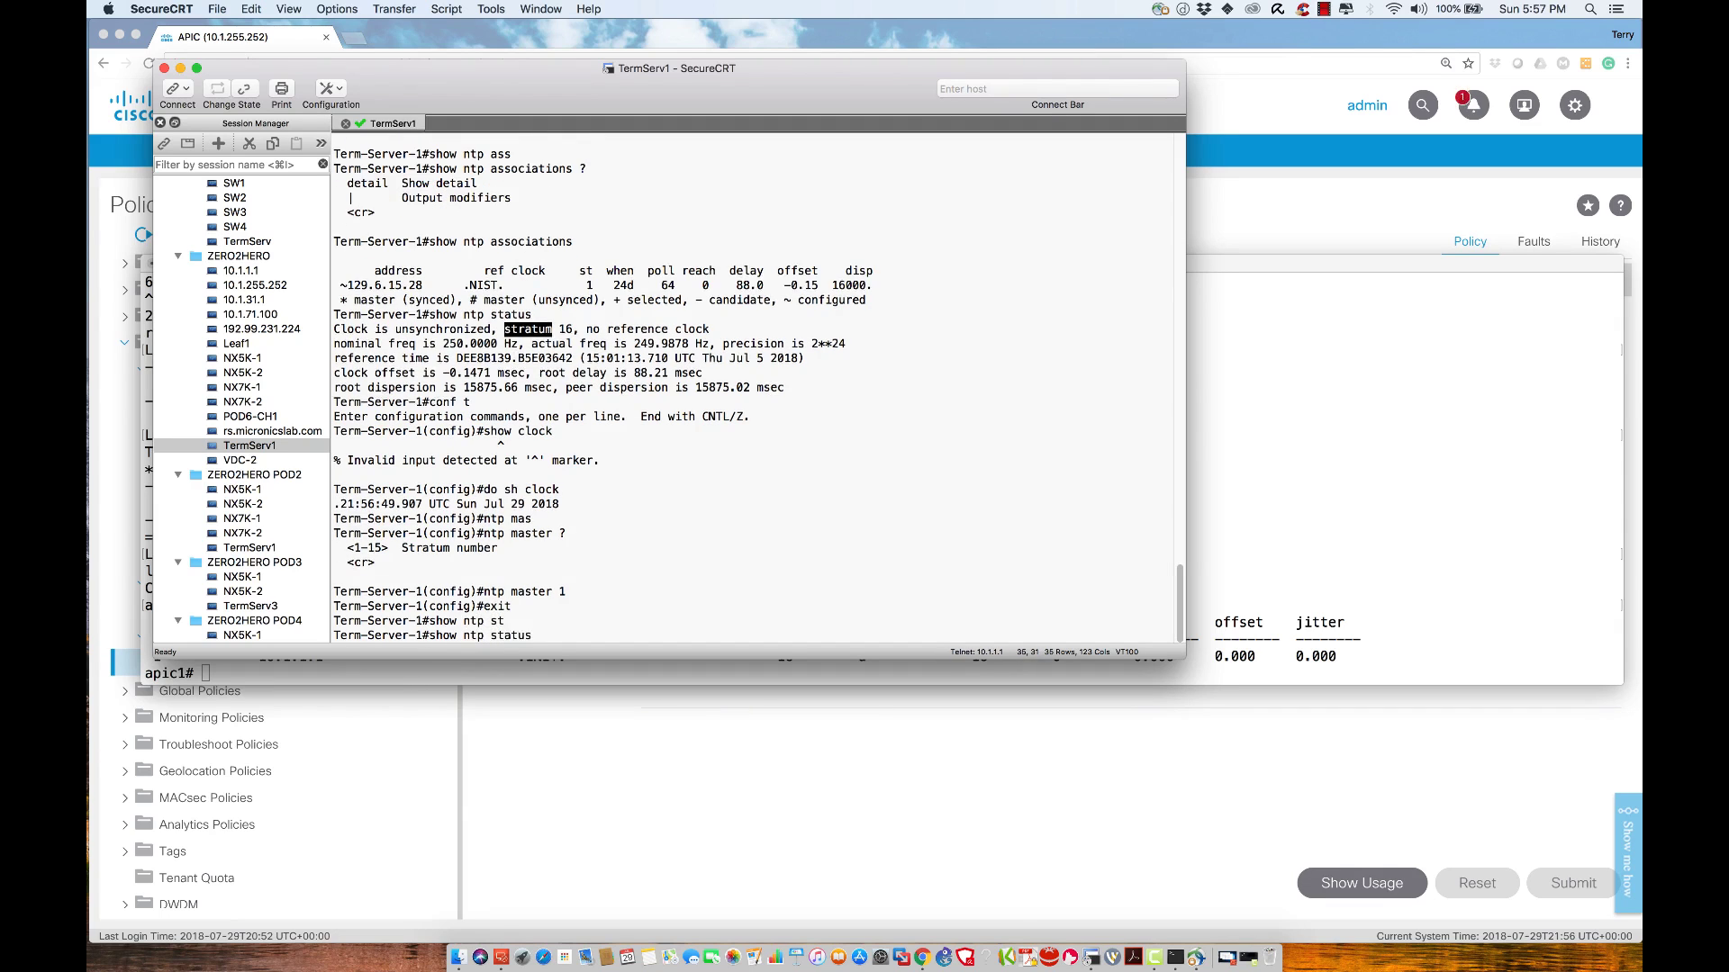
key("Return")
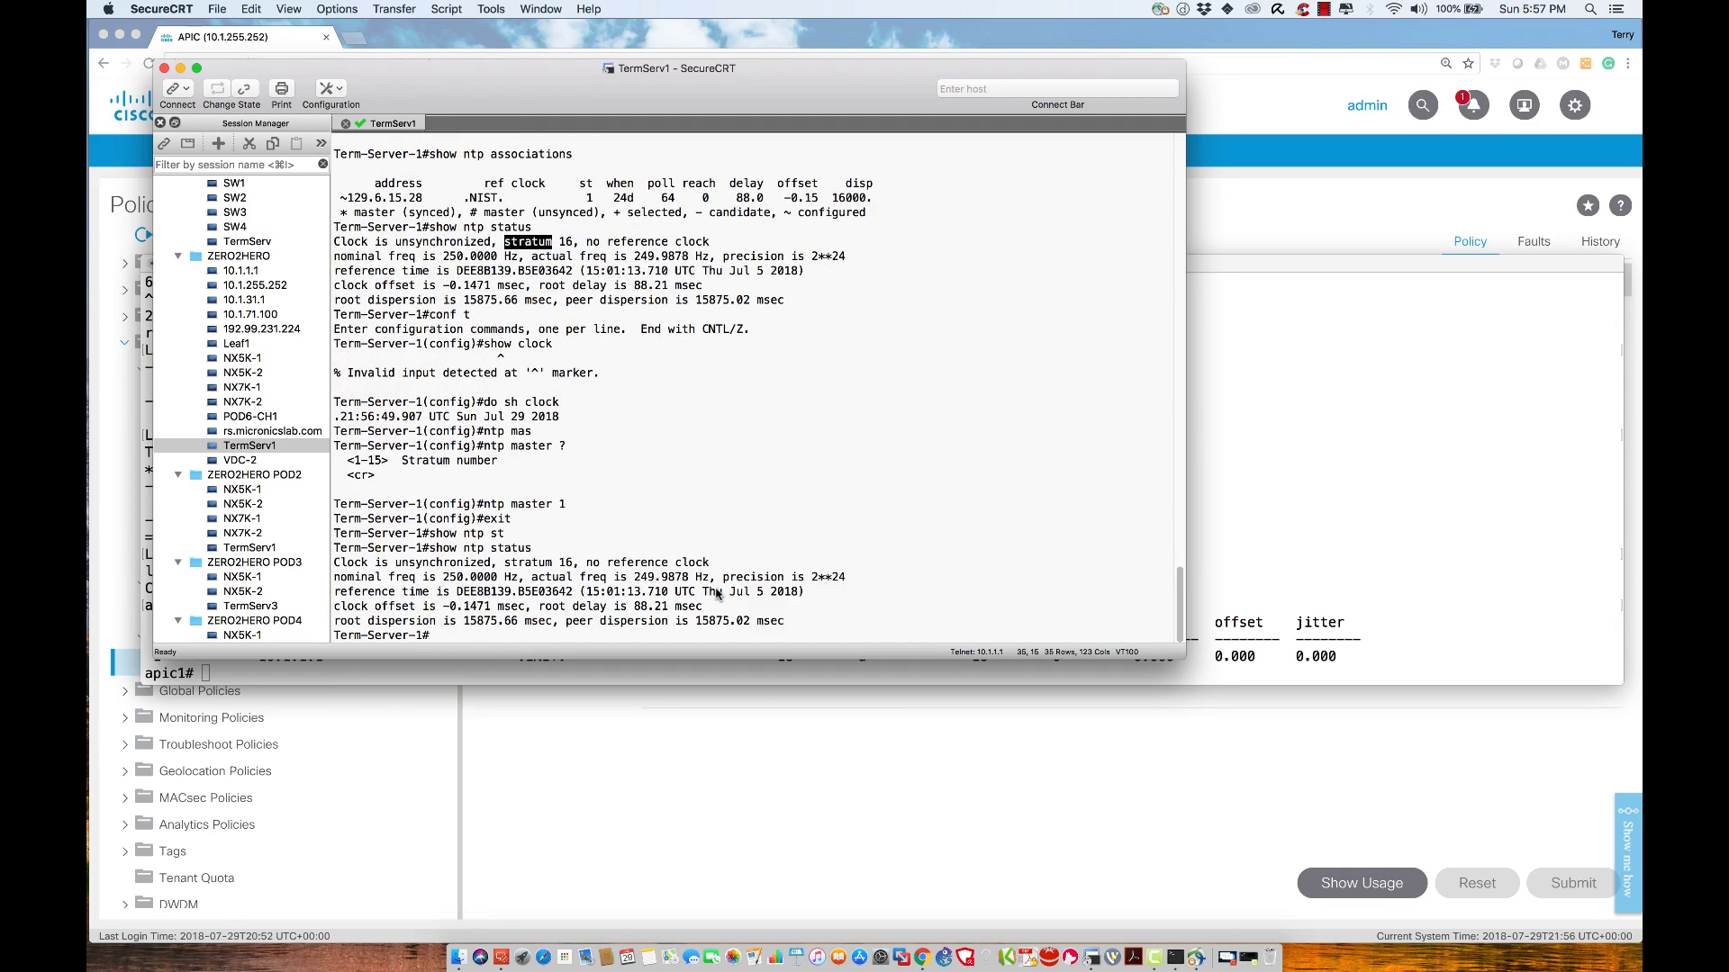
left_click(442, 565)
triple_click(442, 565)
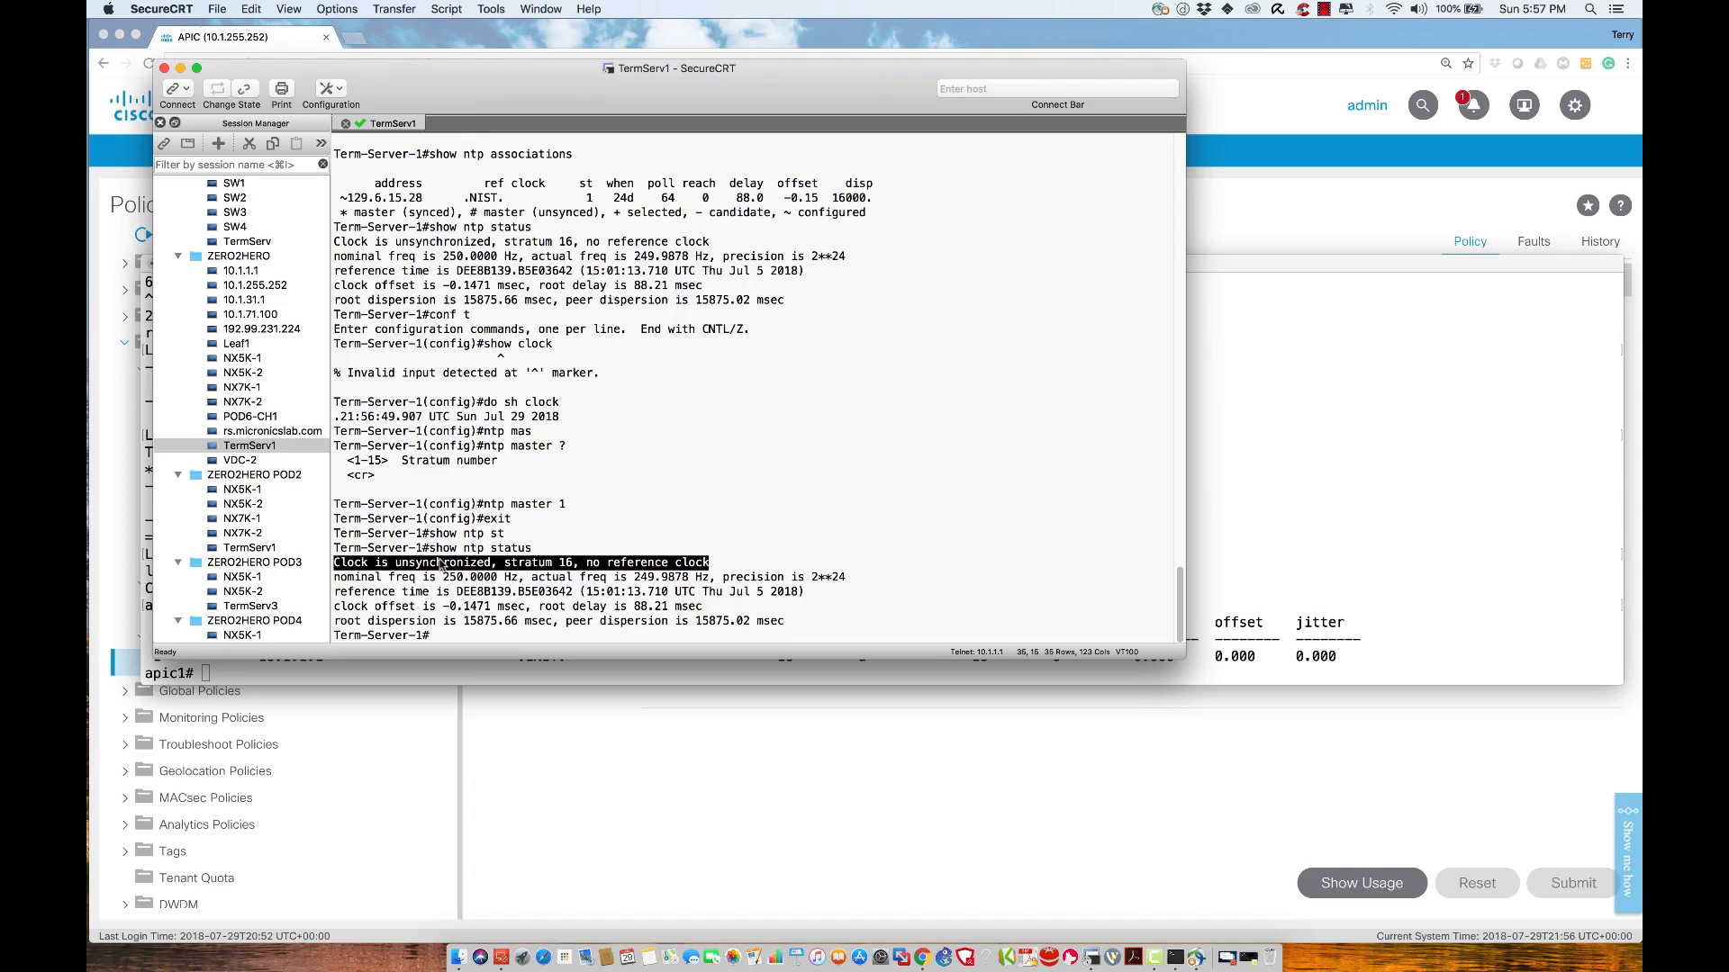
left_click(872, 518)
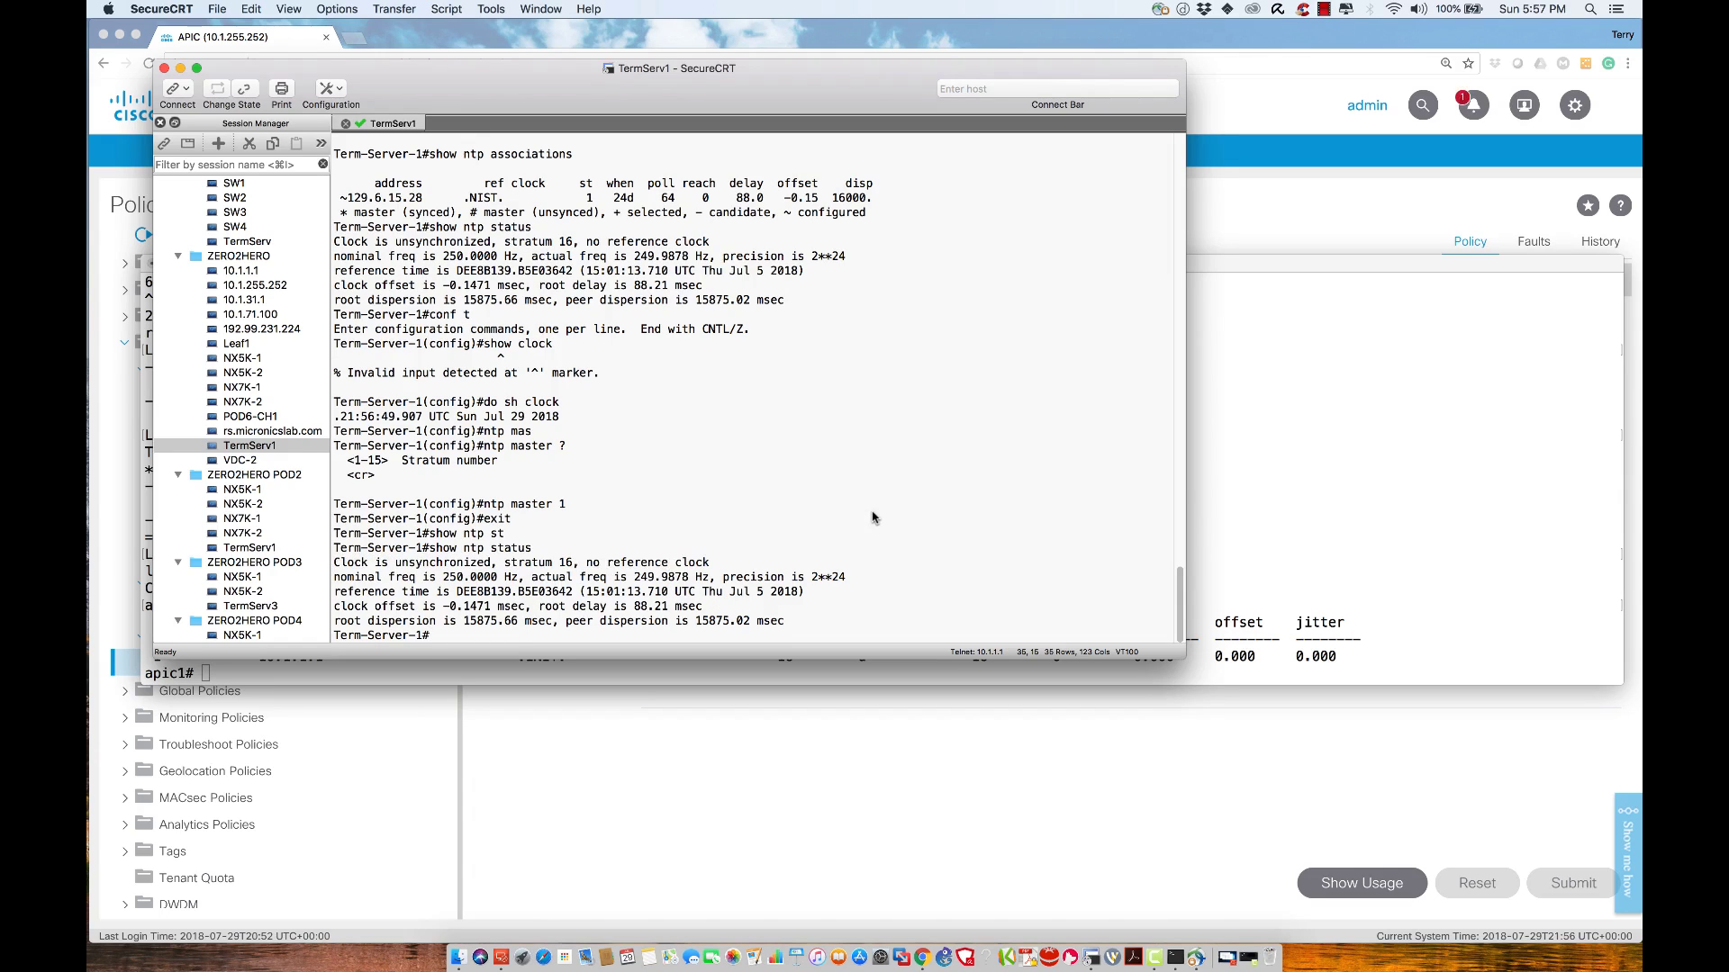
key("Up")
key("Return")
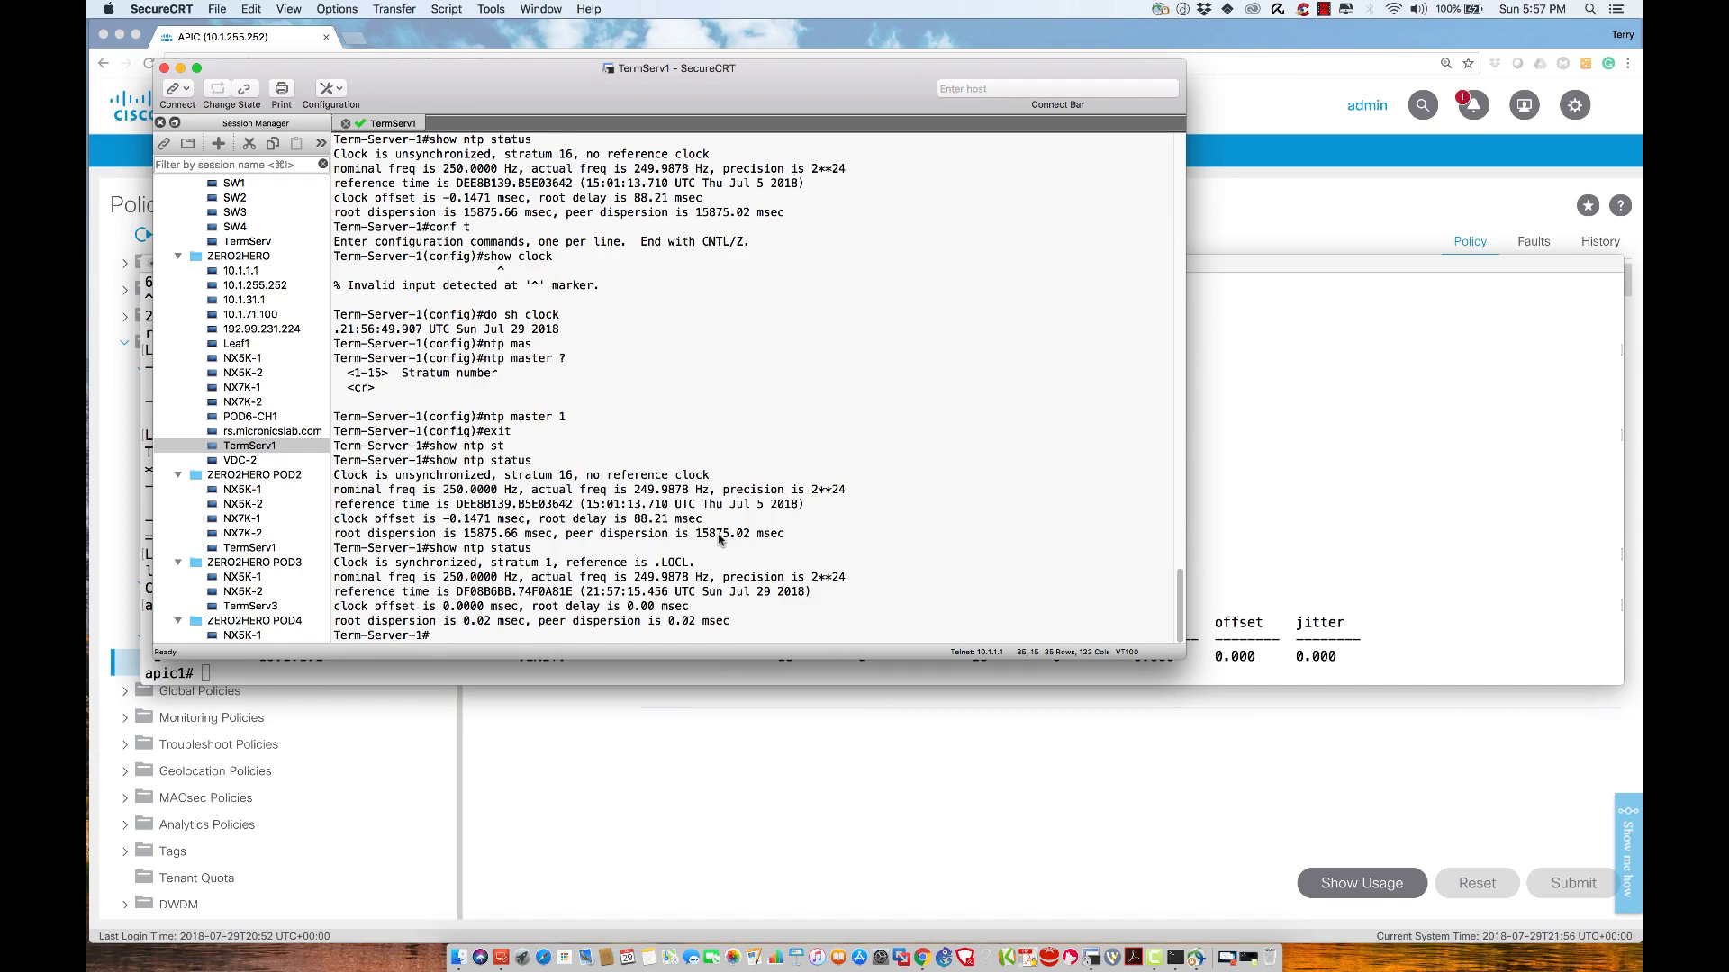
left_click_drag(538, 548, 424, 551)
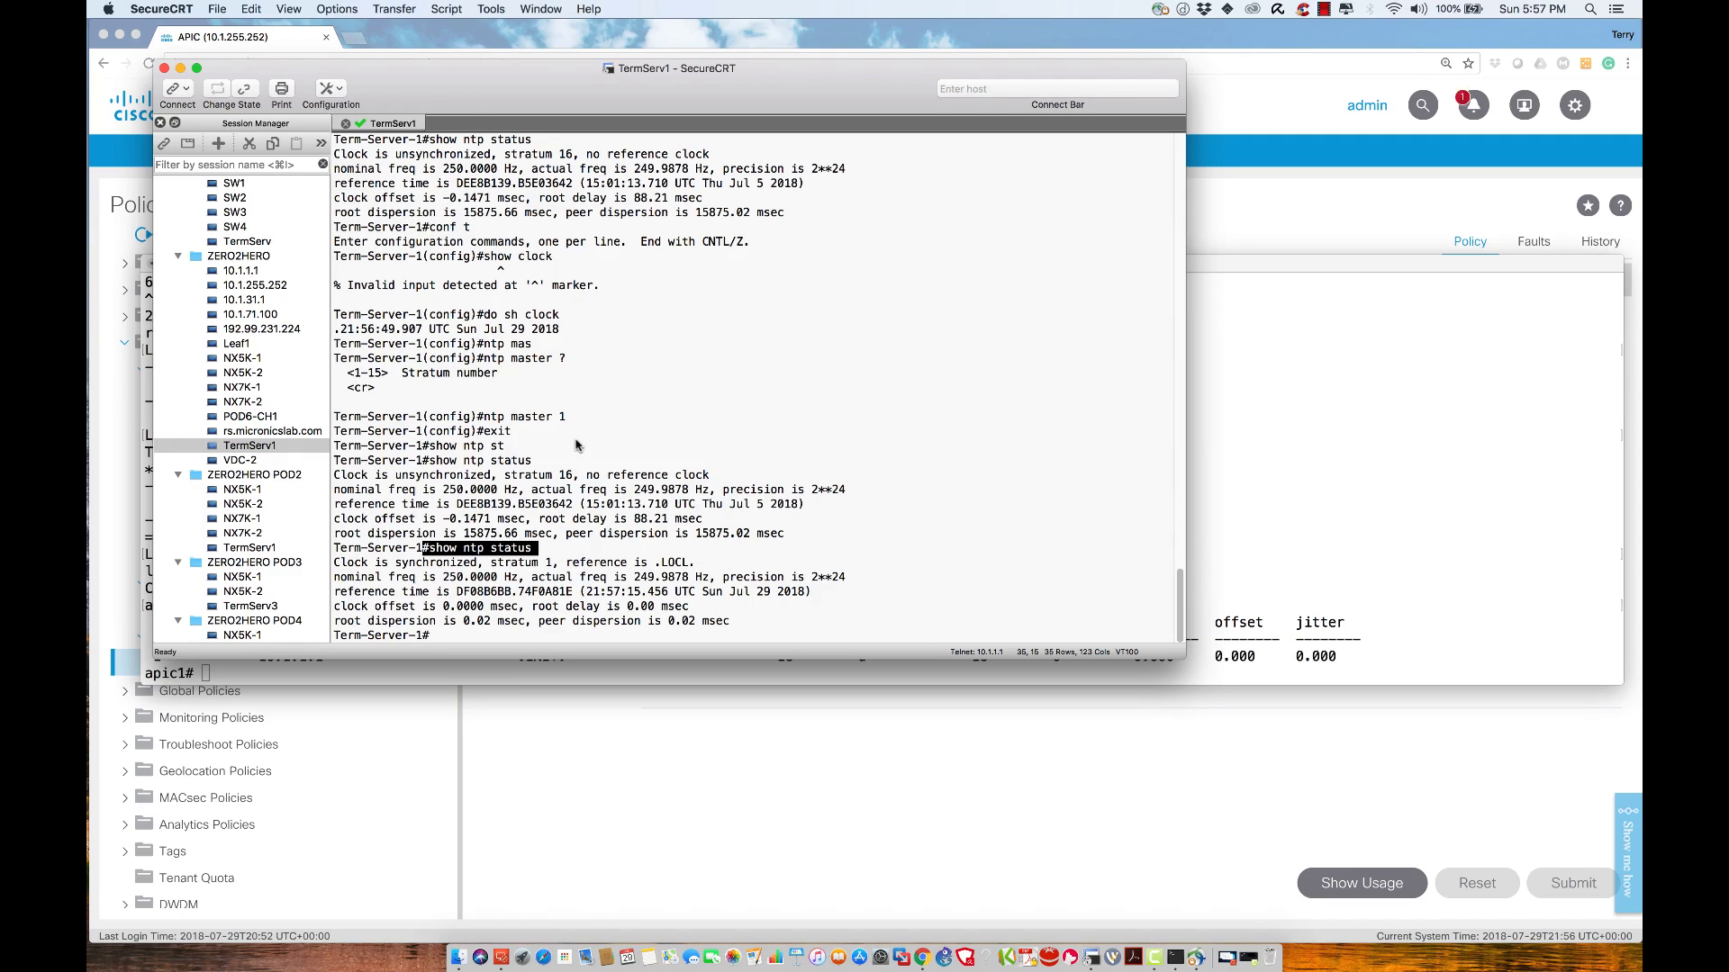
left_click_drag(494, 564, 559, 565)
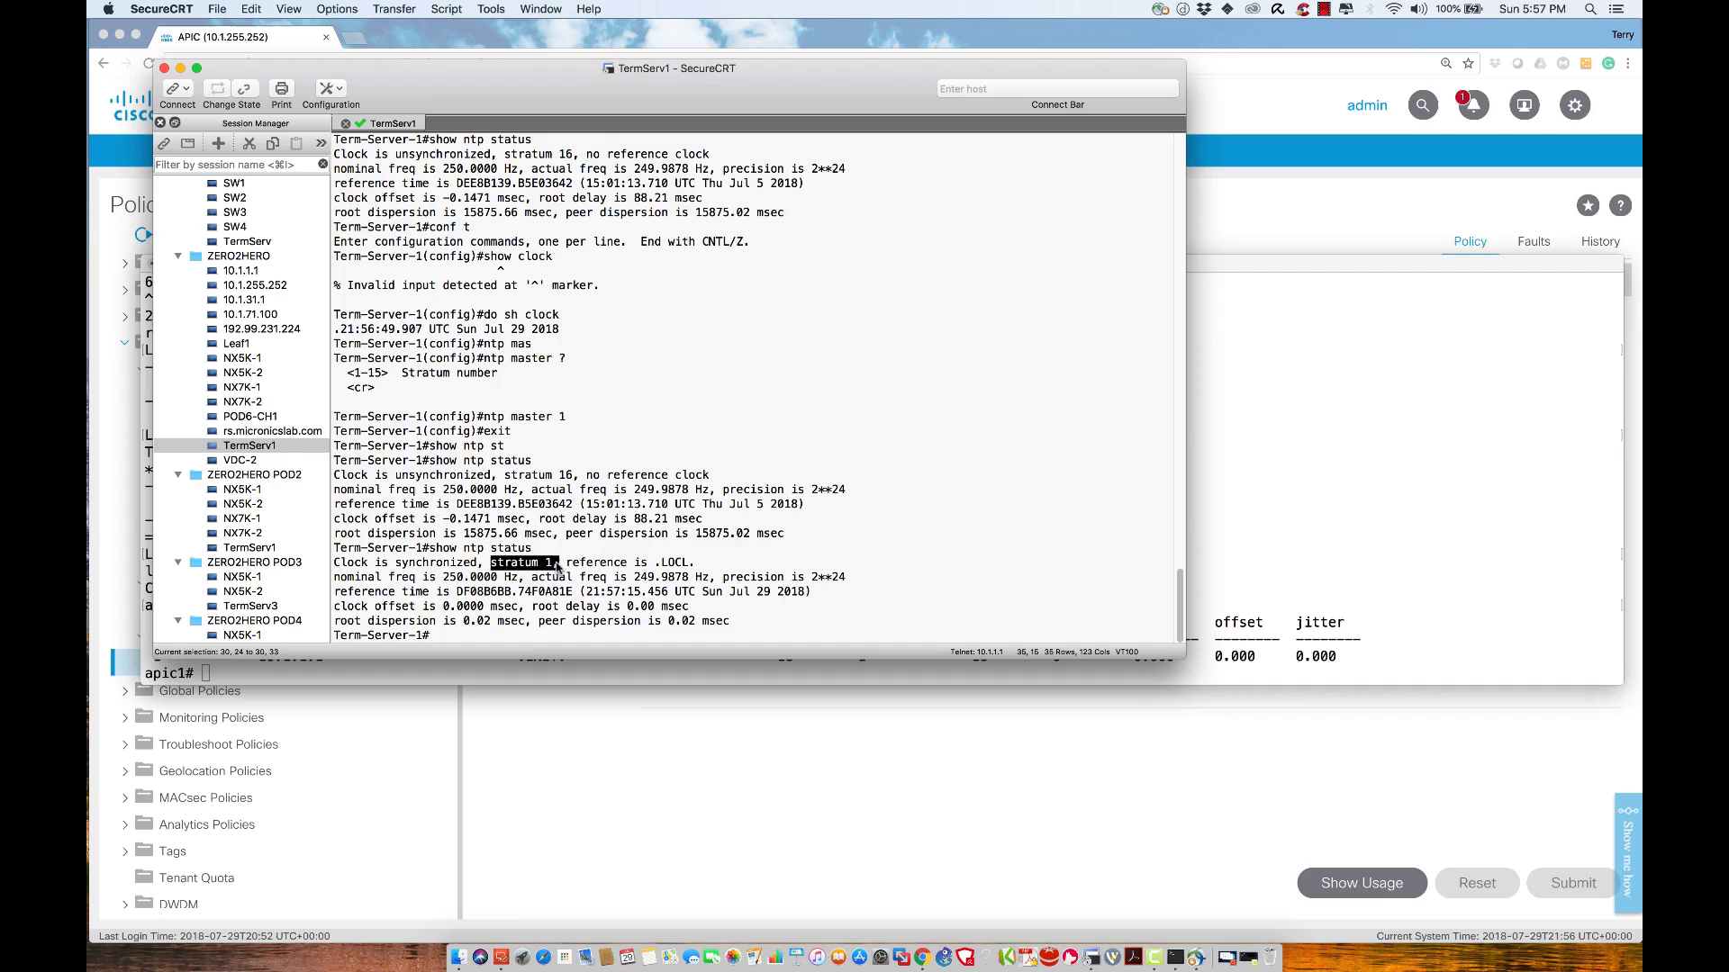
Rerun the ntpq command in the APIC terminal session
left_click(1266, 555)
key("Up")
key("Return")
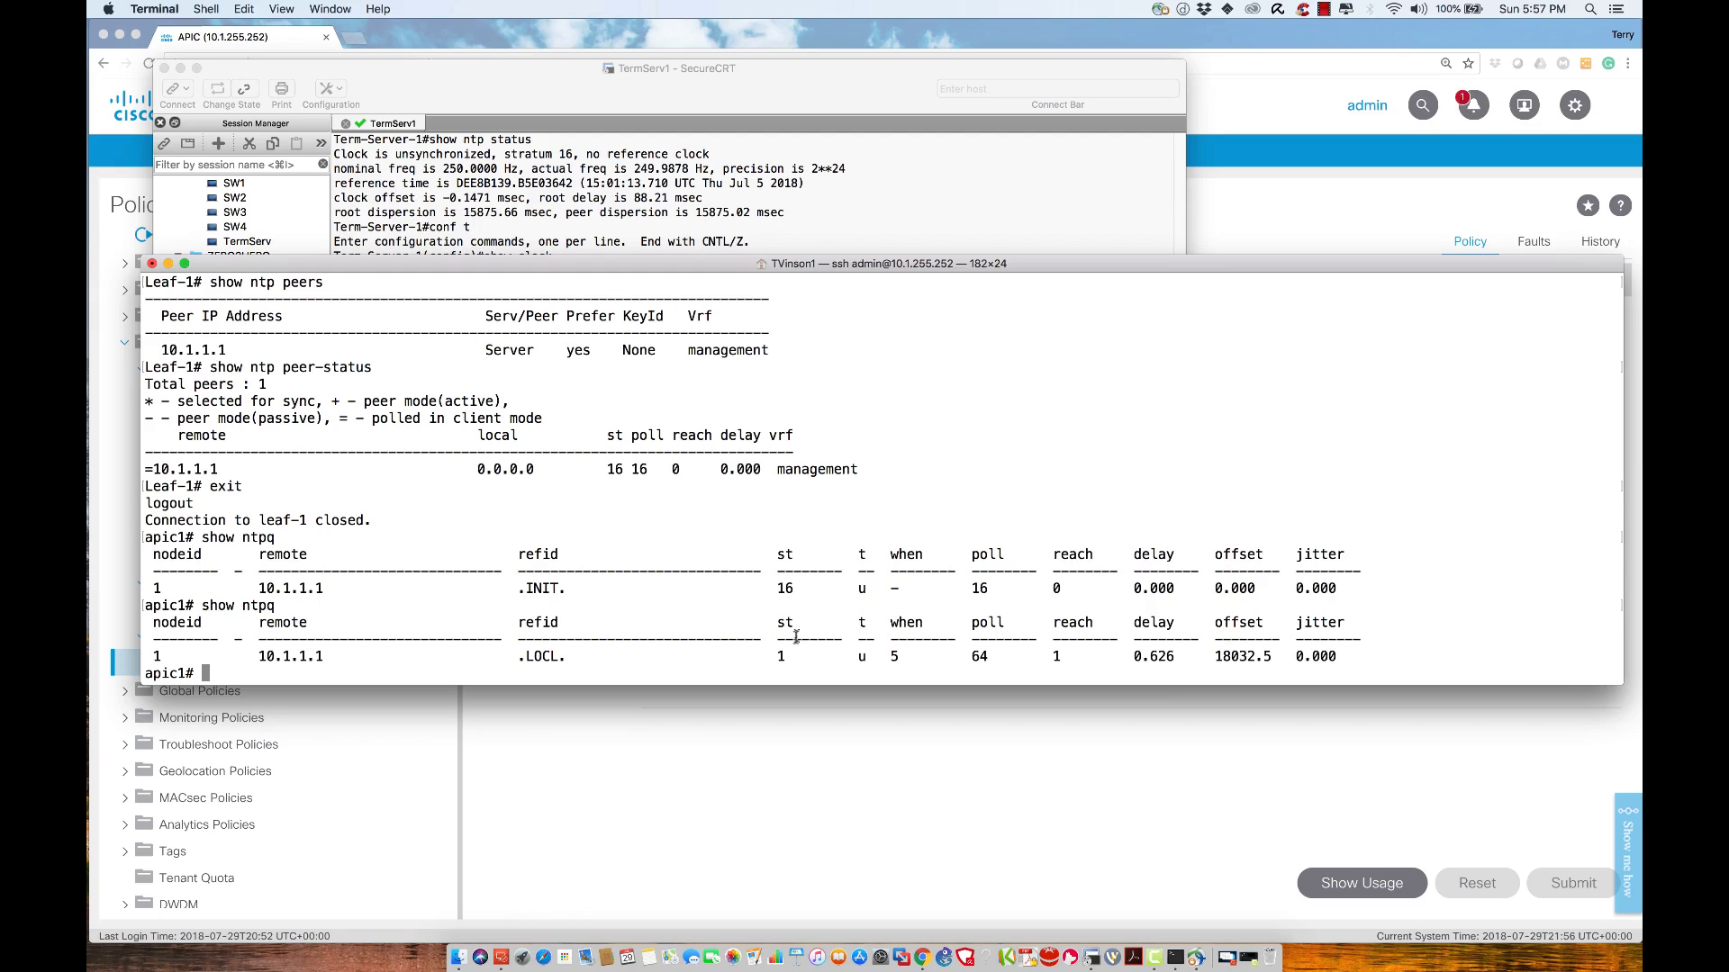
Confirm apic1 sees 10.1.1.1 at stratum 1, then SSH into spine-1 and log in
left_click_drag(785, 653, 761, 655)
type("sshs")
key("BackSpace")
type("sping-")
key("BackSpace")
key("BackSpace")
type("e-1")
key("Return")
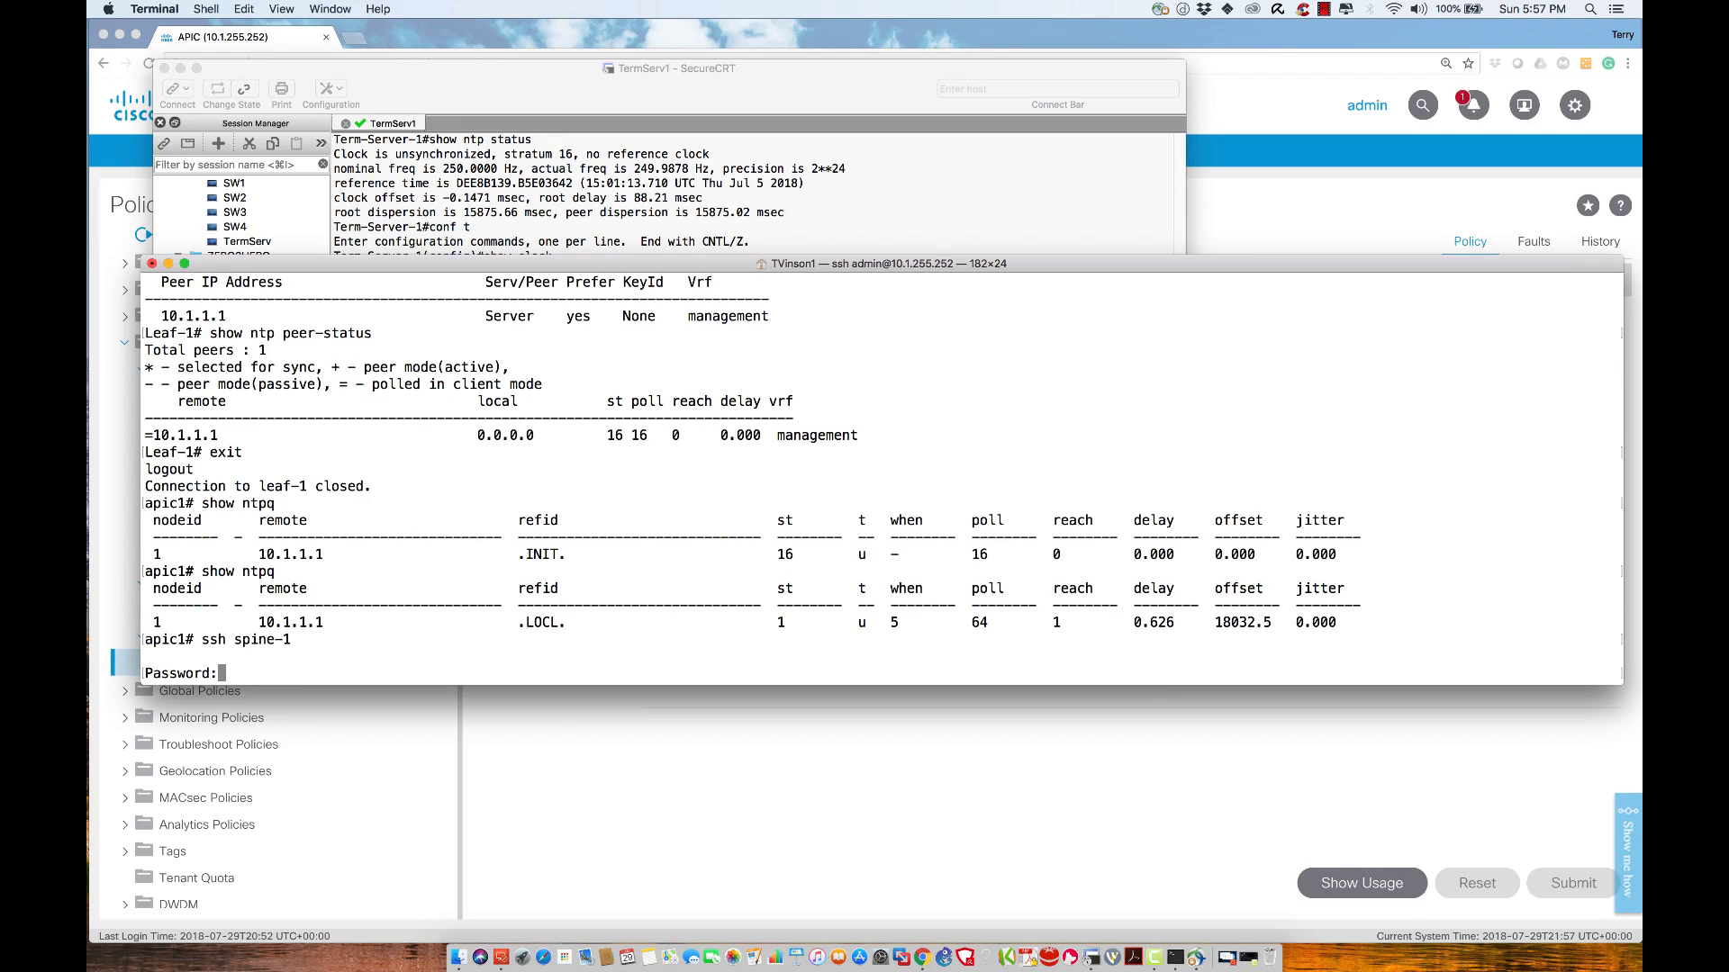
key("Return")
Run show ntp peers and show ntp peer-status, showing peer 10.1.1.1 at stratum 1
type("show ntp  ")
type("peer")
key("BackSpace")
key("BackSpace")
key("BackSpace")
key("BackSpace")
key("BackSpace")
type("statistics")
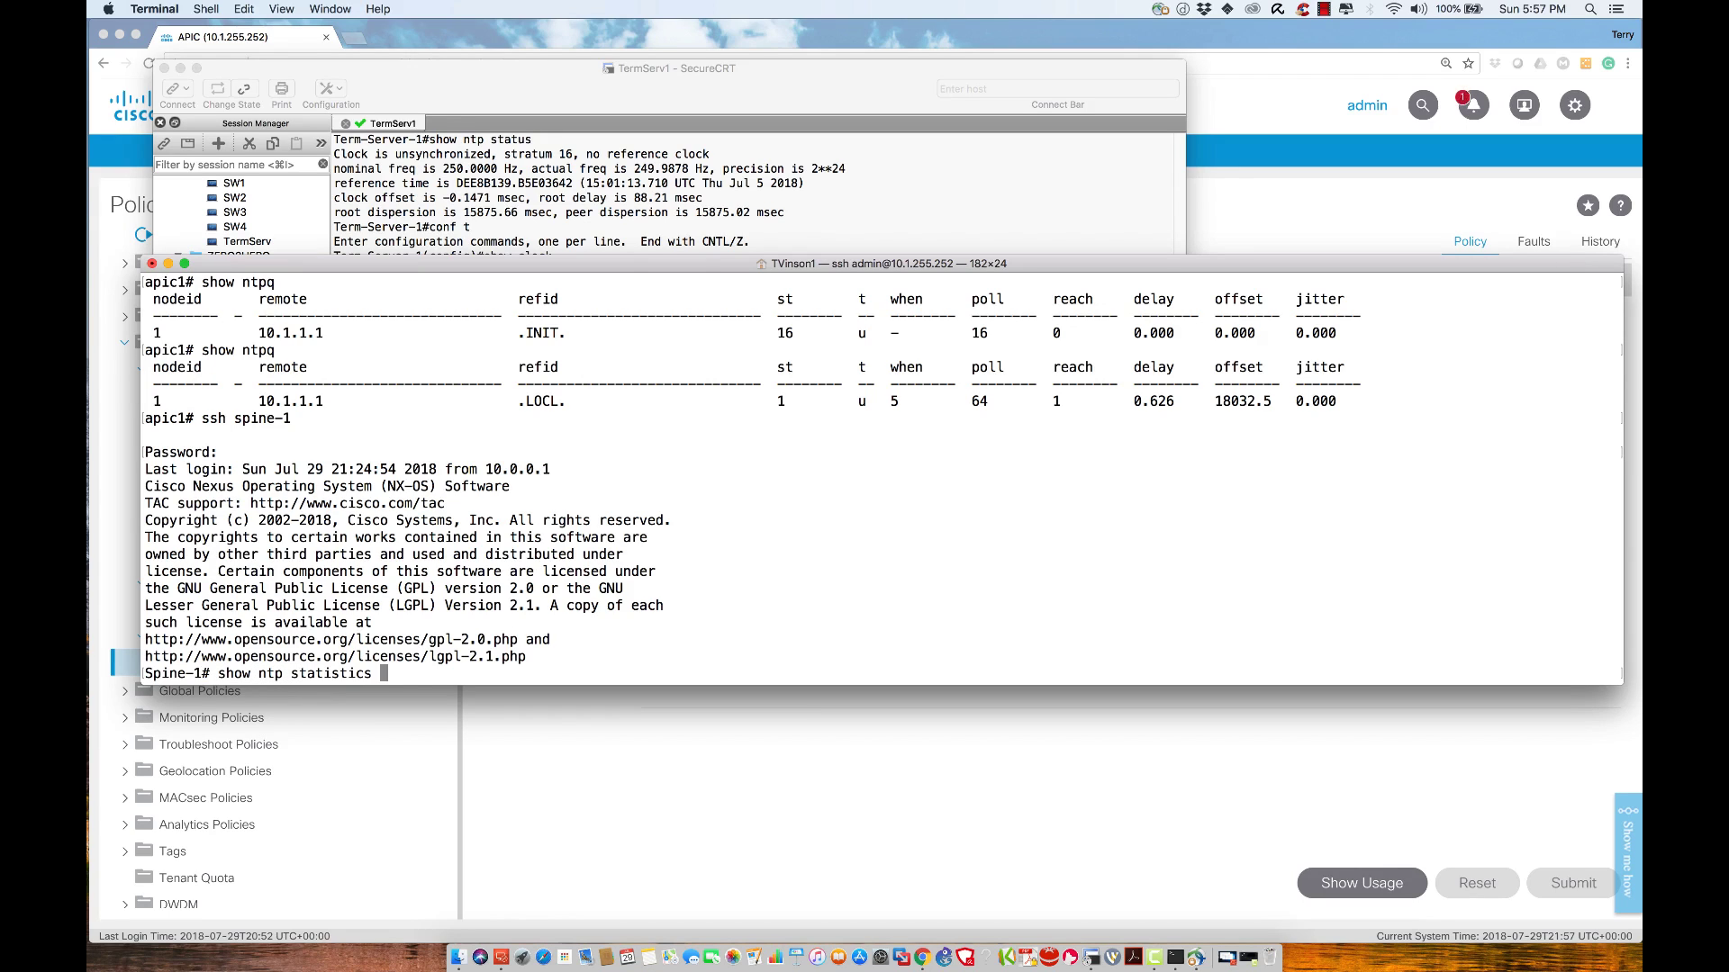
key("BackSpace")
key("BackSpace")
key("BackSpace")
key("BackSpace")
key("BackSpace")
key("BackSpace")
key("BackSpace")
key("BackSpace")
key("BackSpace")
key("BackSpace")
key("BackSpace")
key("Tab")
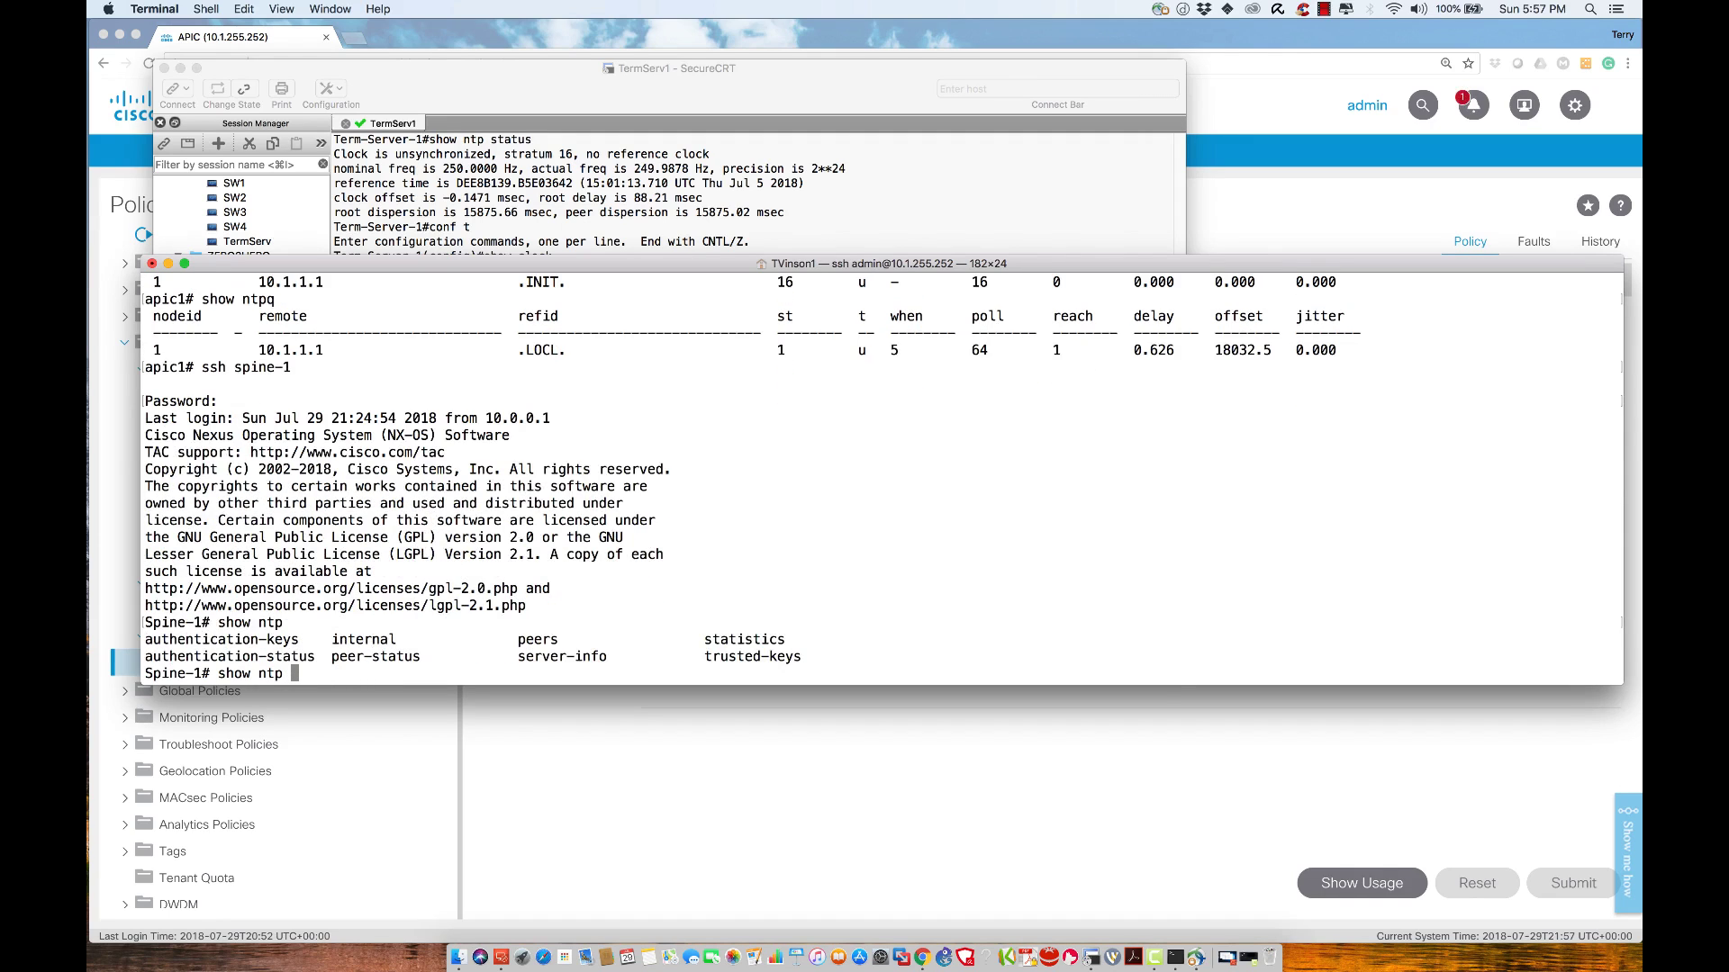
type("peers")
key("Return")
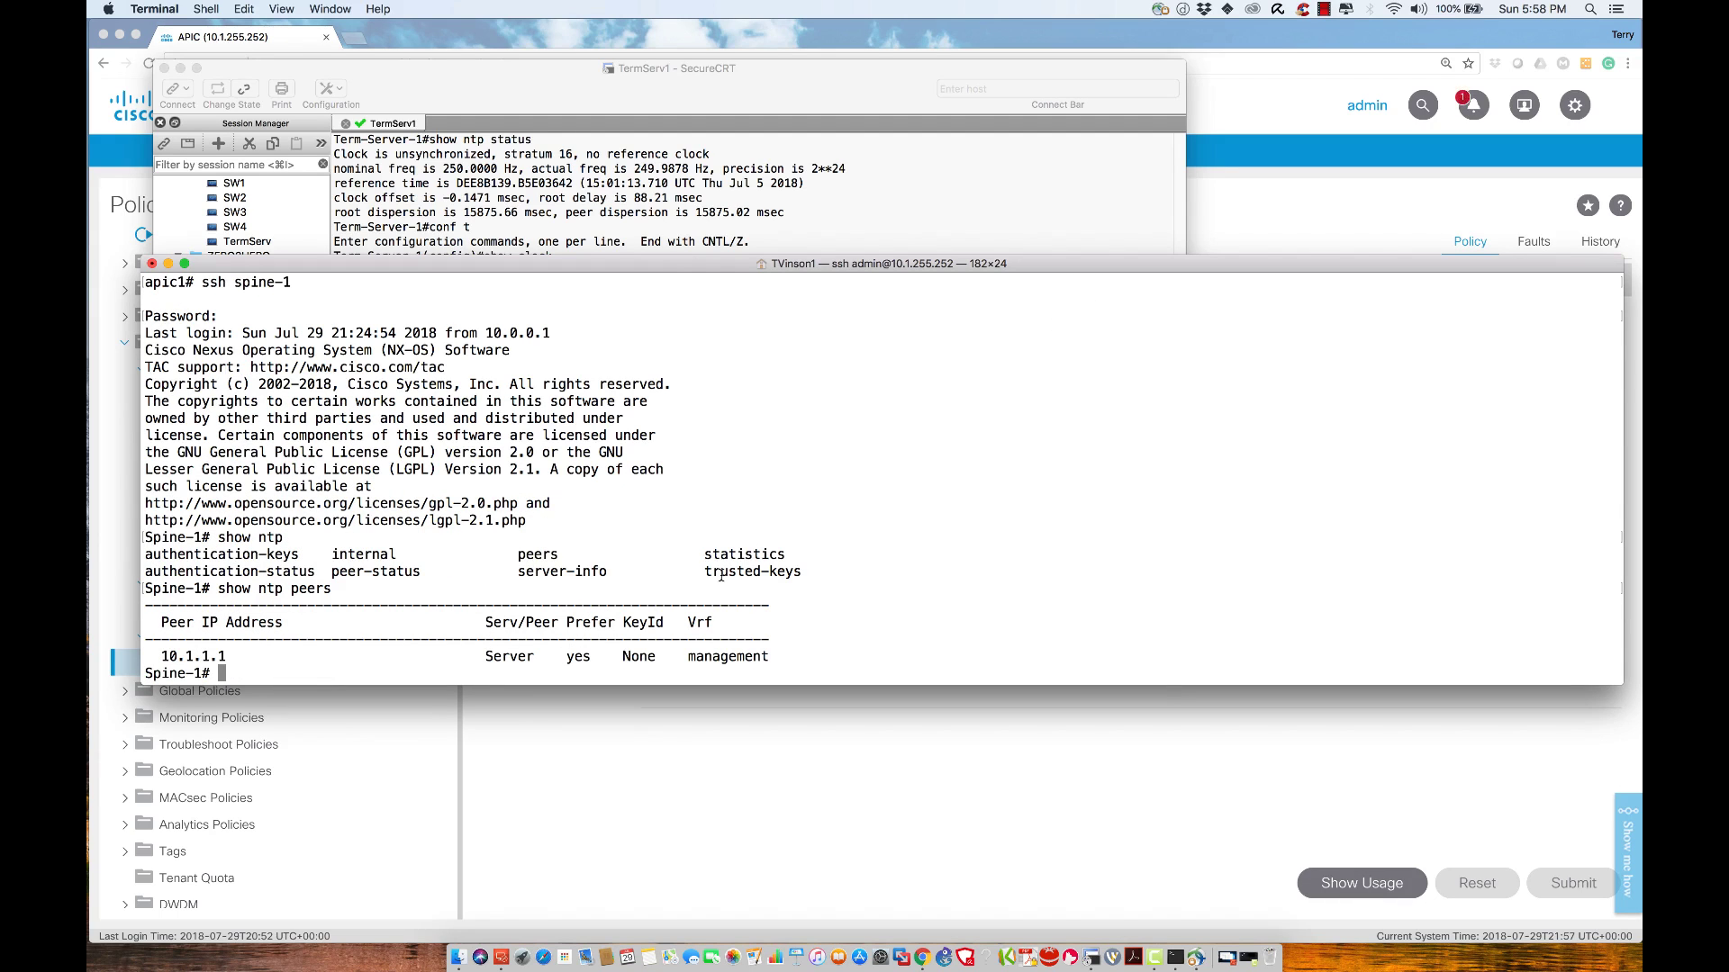
key("Up")
key("BackSpace")
type("-status")
key("Return")
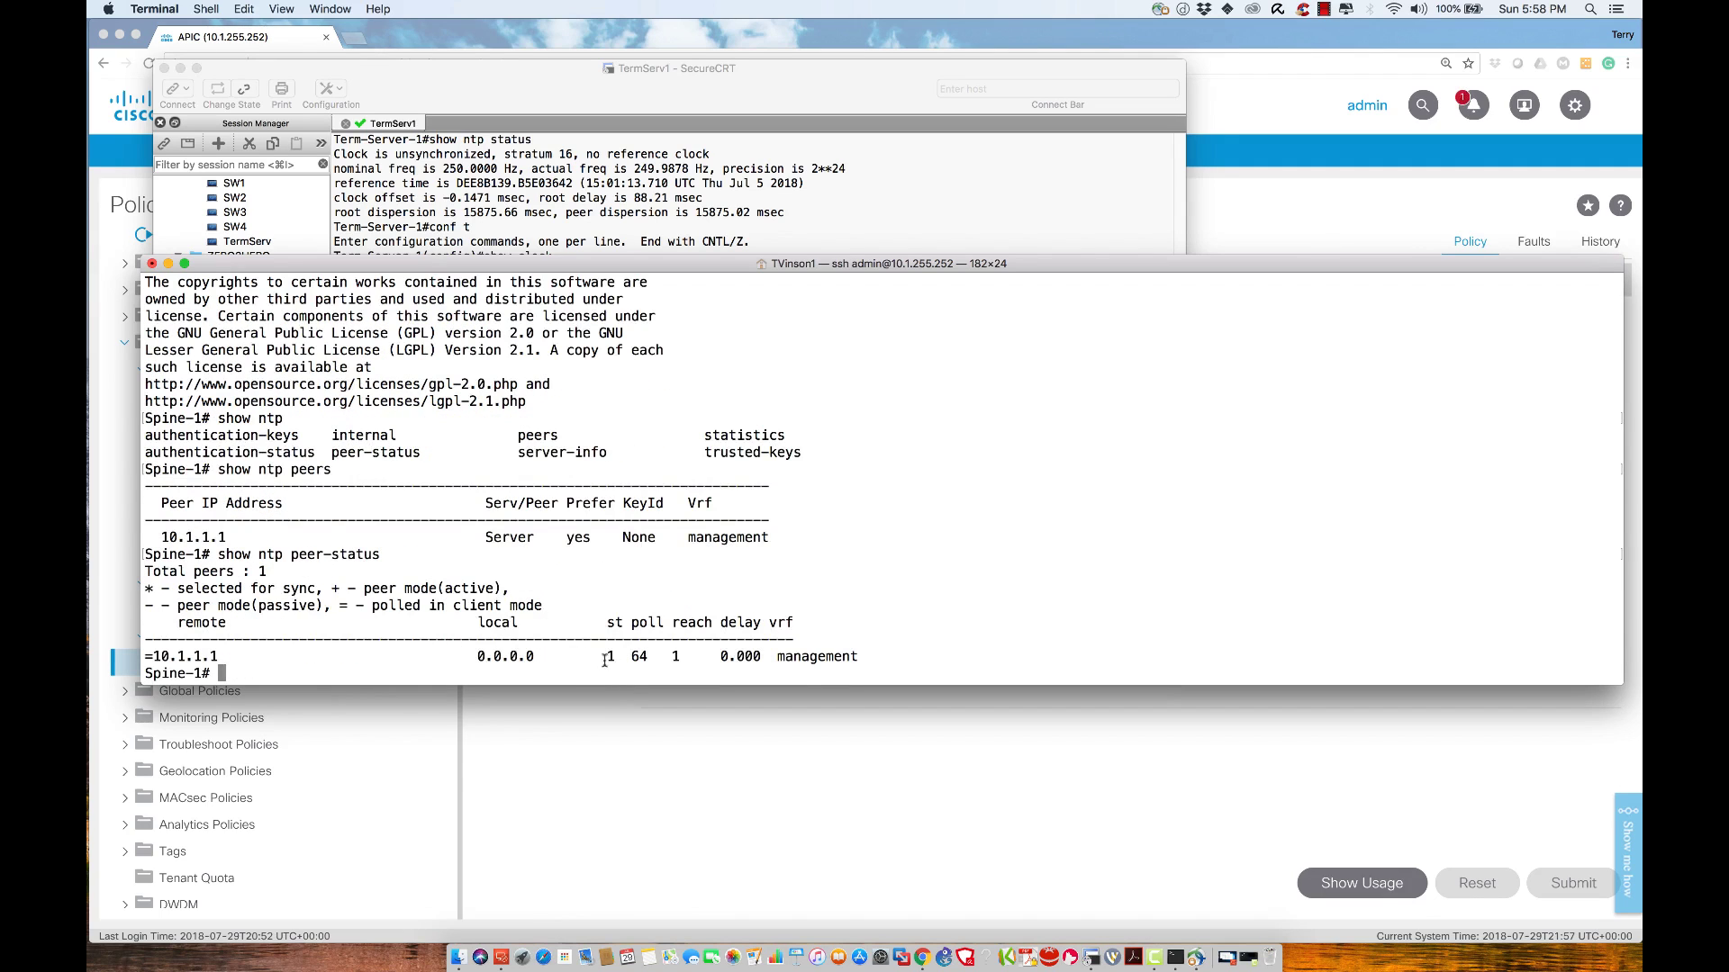
mouse_move(599, 656)
left_mouse_down()
mouse_move(661, 655)
mouse_move(624, 656)
left_mouse_up()
left_click(1046, 589)
Show Spine-1's clock, reading 21:58:19 UTC, and highlight the date
type("show clock")
key("Return")
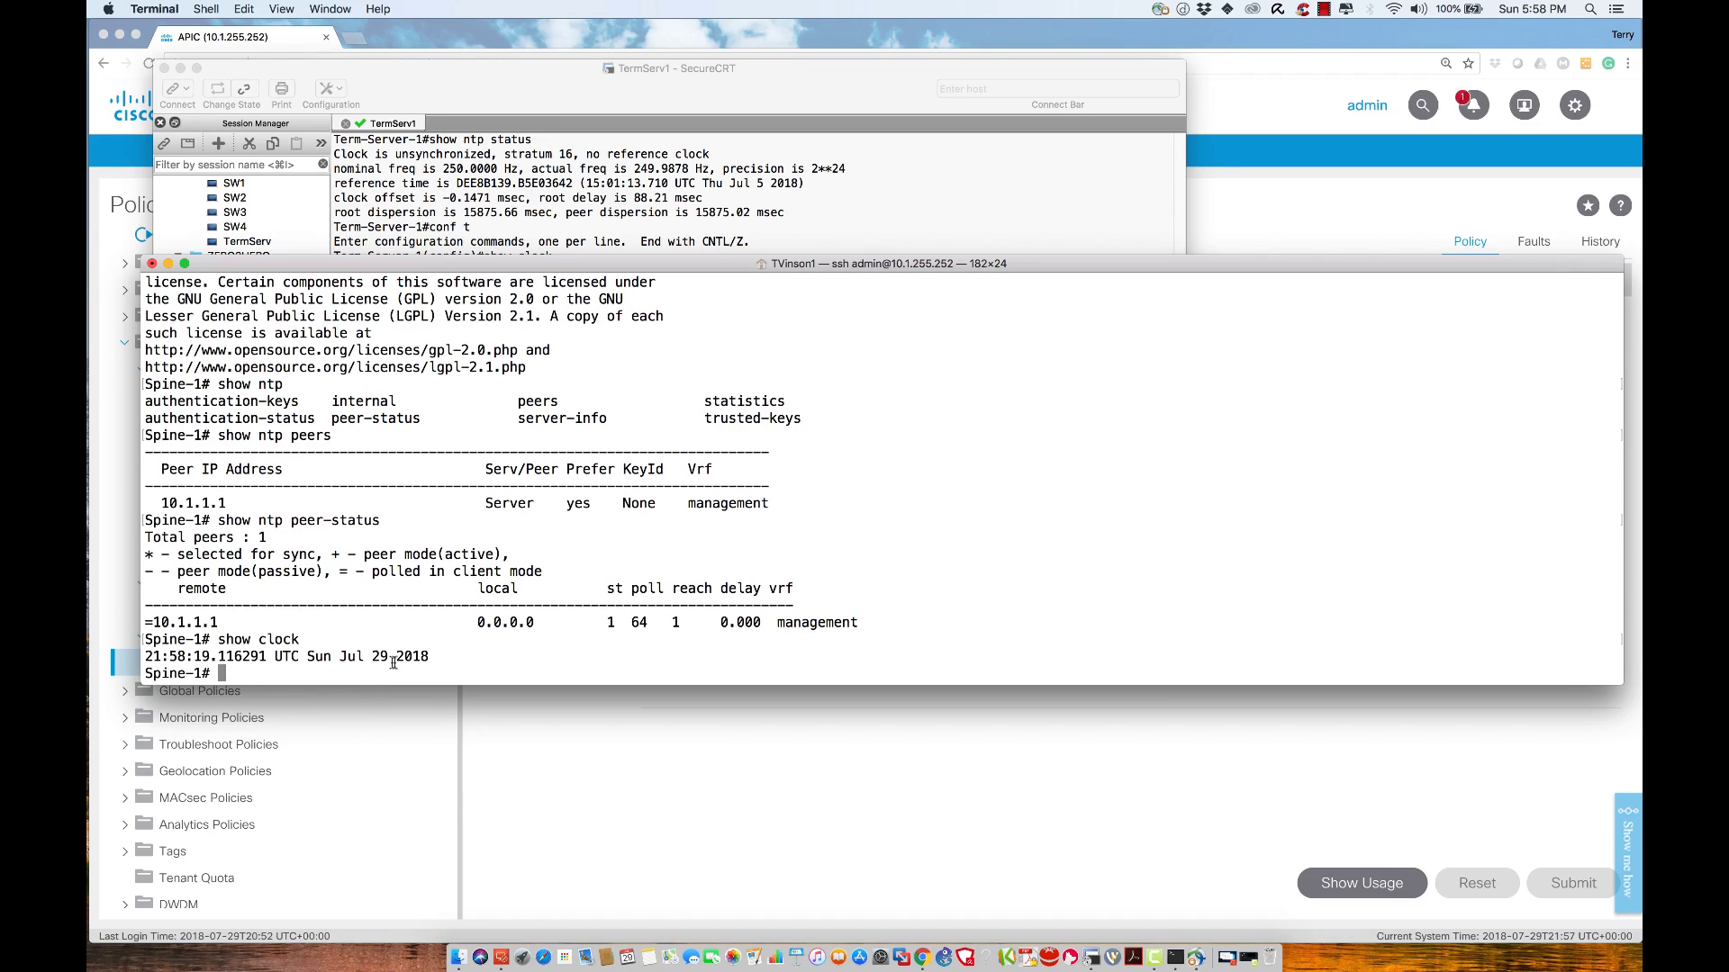
left_click_drag(432, 657, 140, 657)
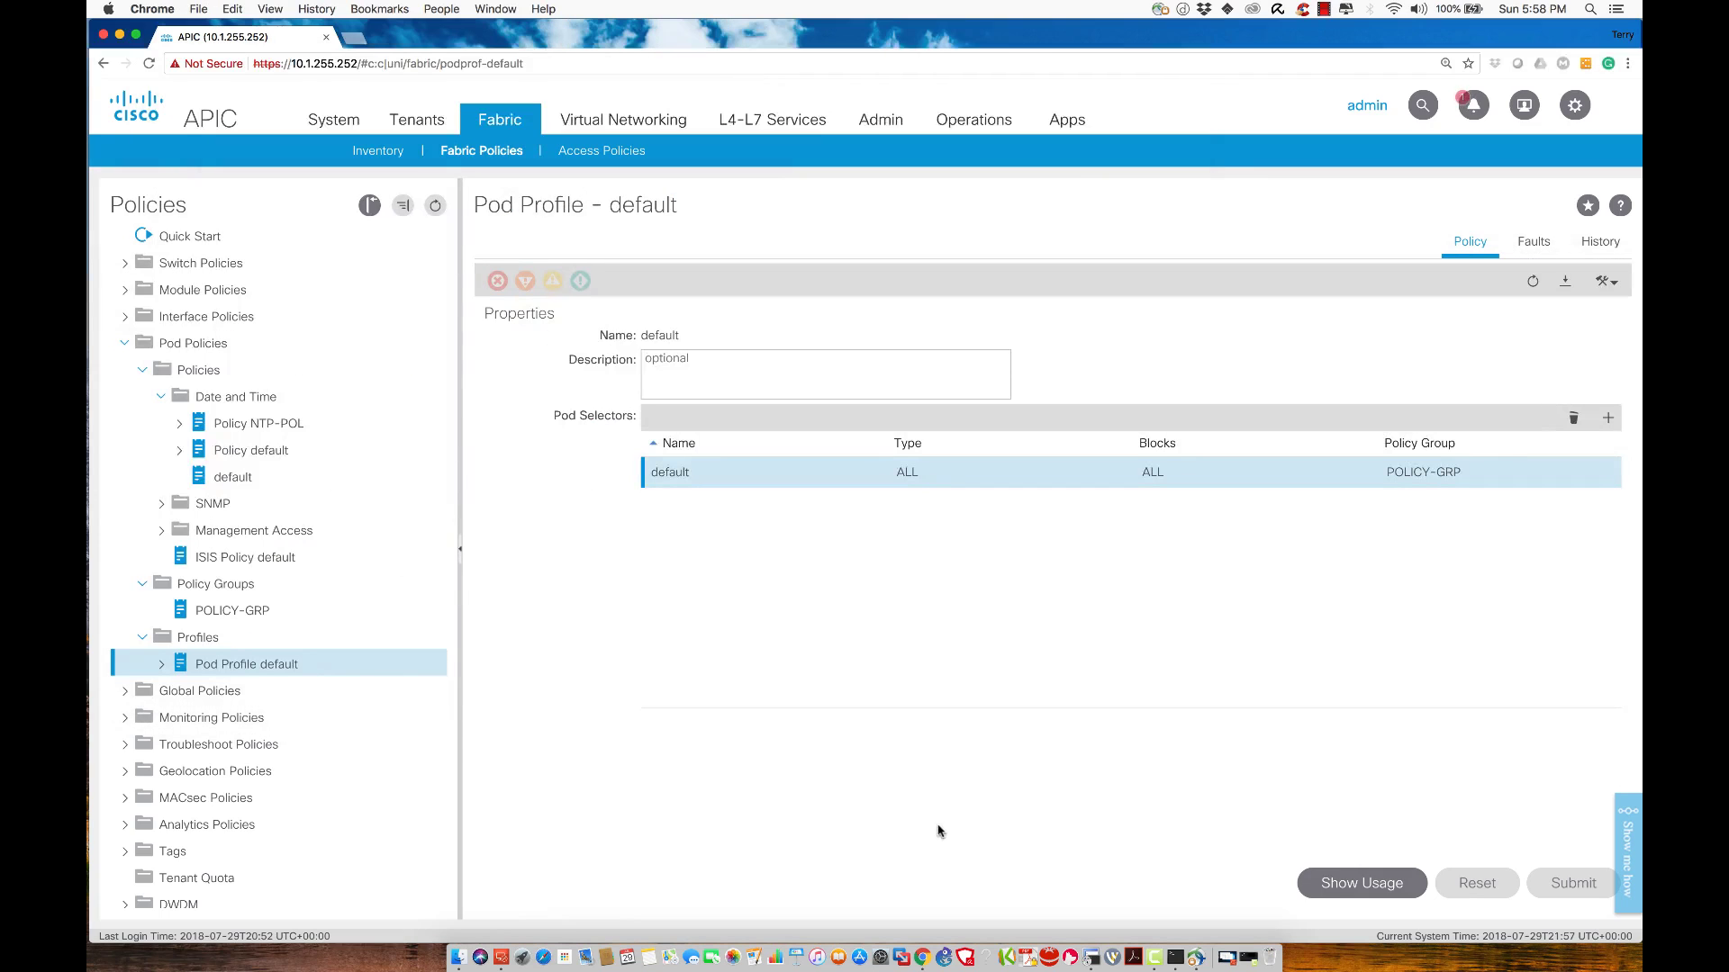
Return to the APIC Fabric Policies default Pod Profile page with its POLICY-GRP selector
left_click(941, 832)
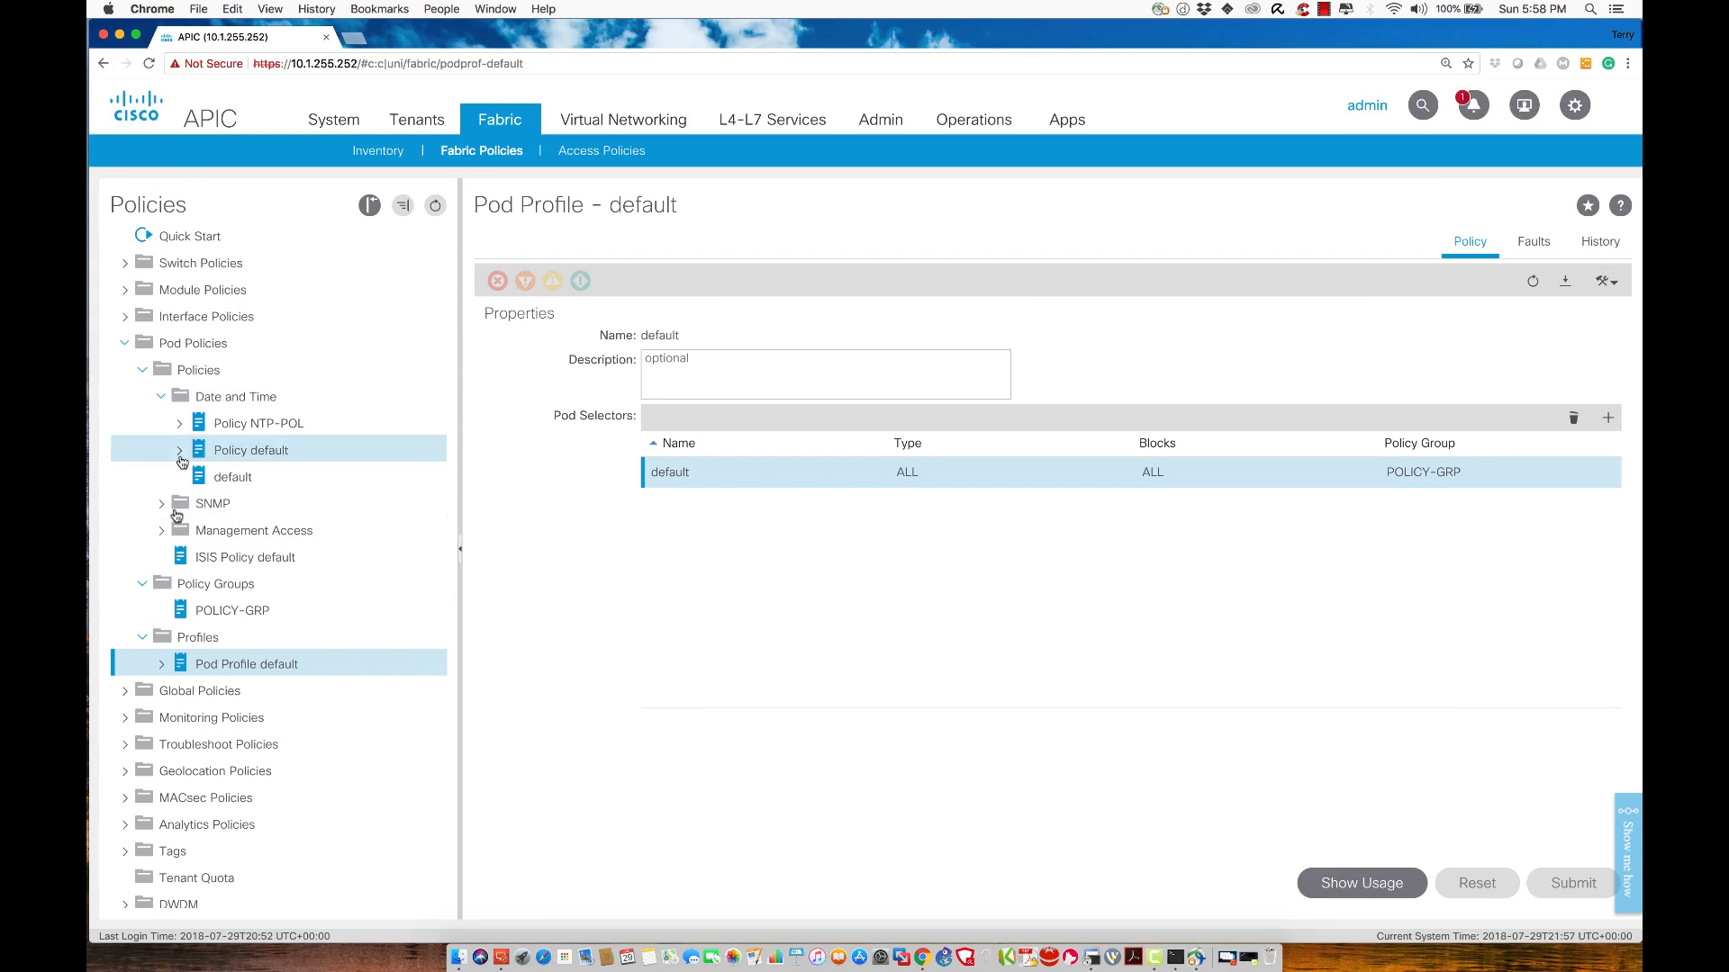